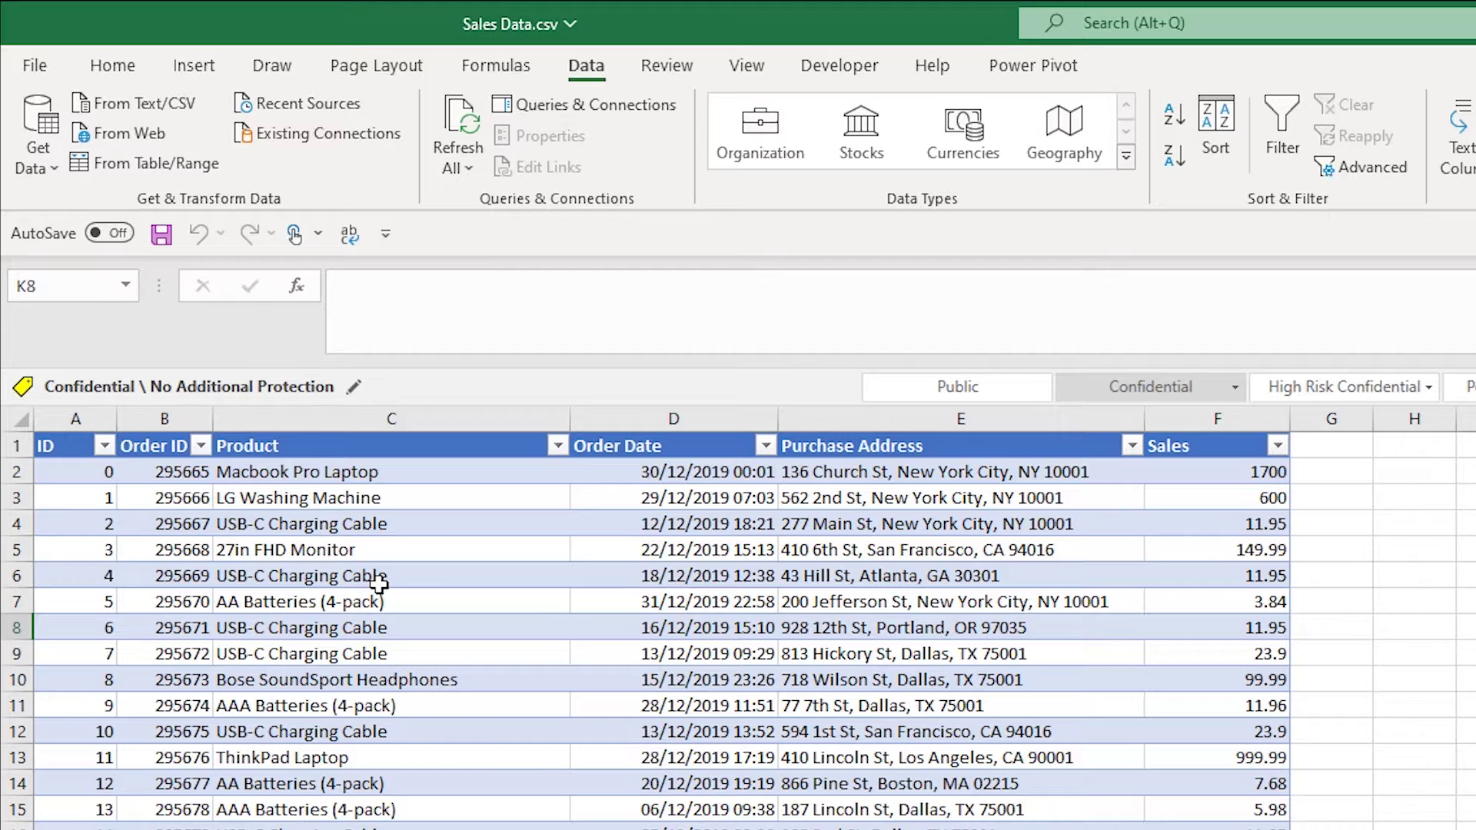
# - Load the sales table into Power Query as Table1, then browse the Transform and Add Column ribbons
pyautogui.click(379, 585)
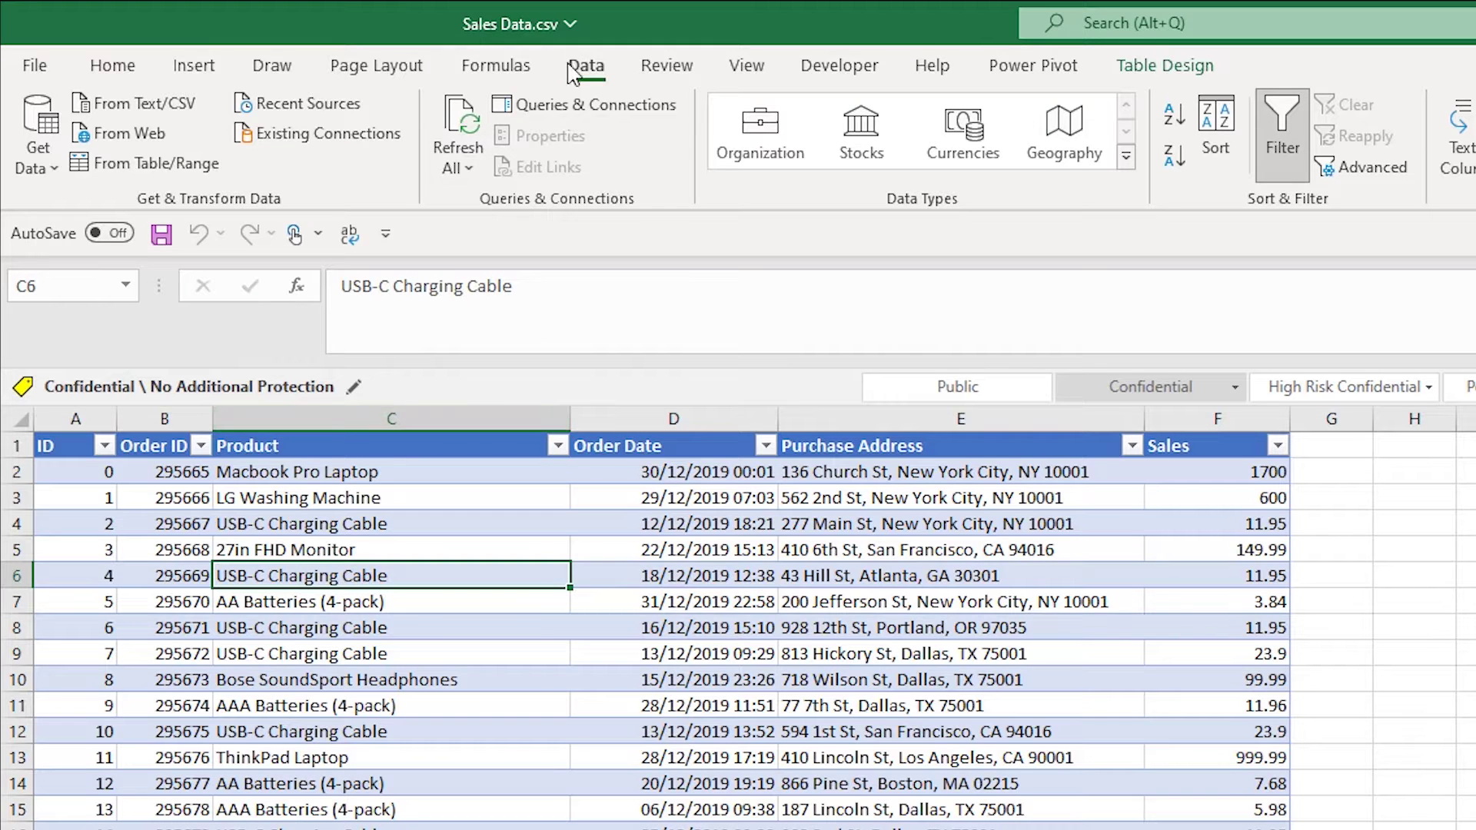
pyautogui.click(141, 164)
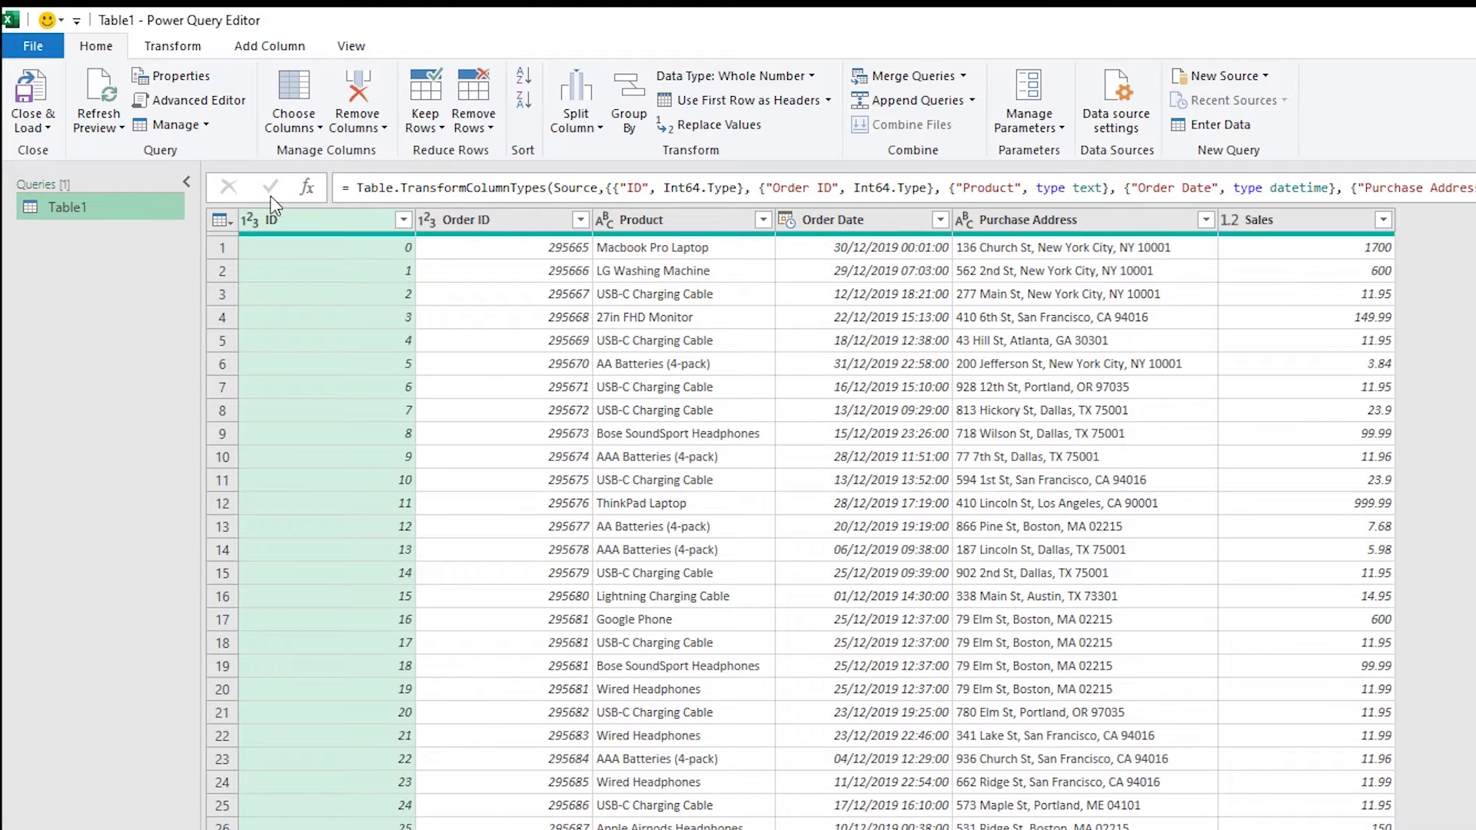
pyautogui.click(146, 46)
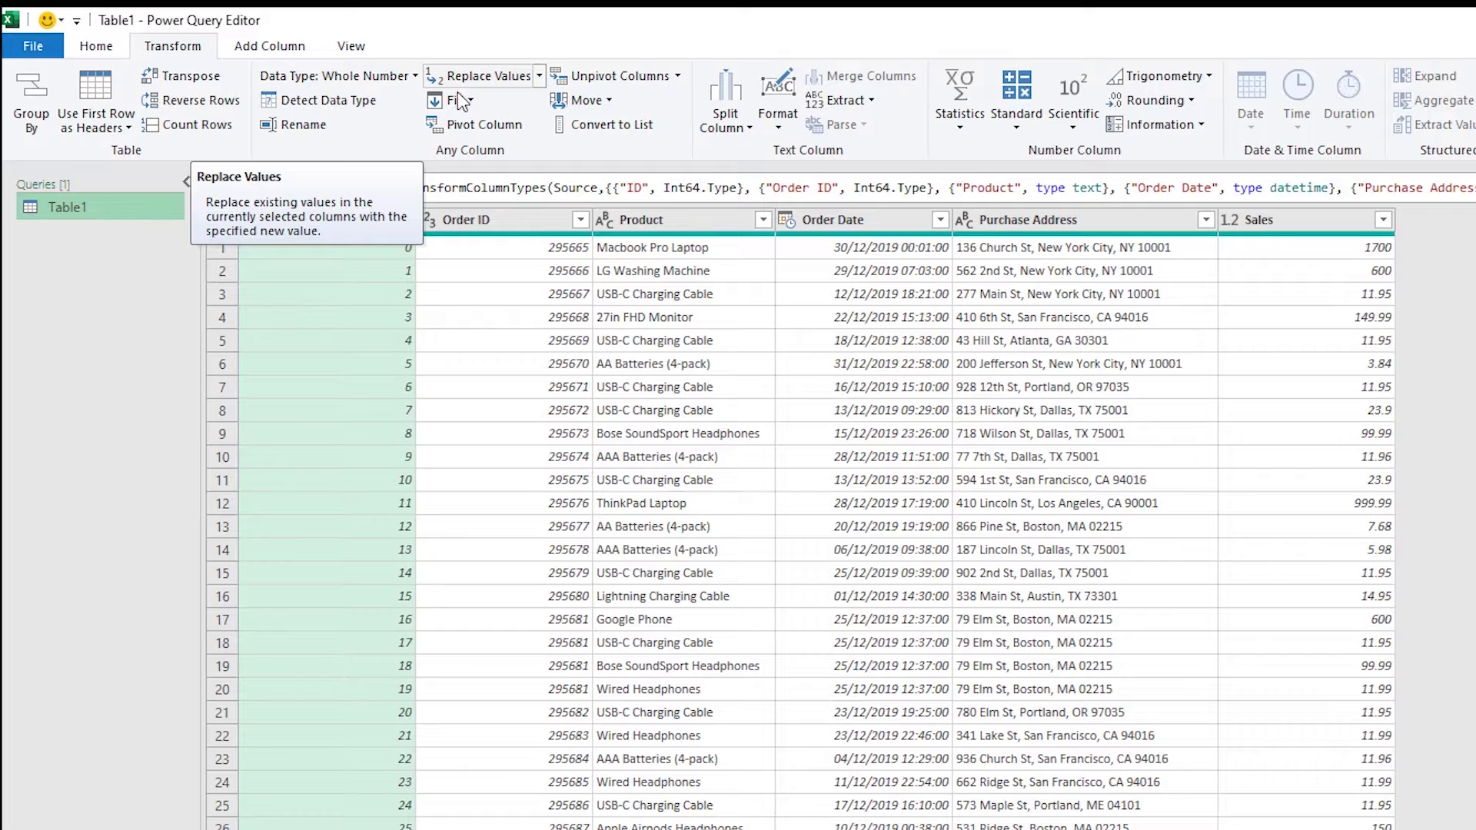
pyautogui.click(282, 43)
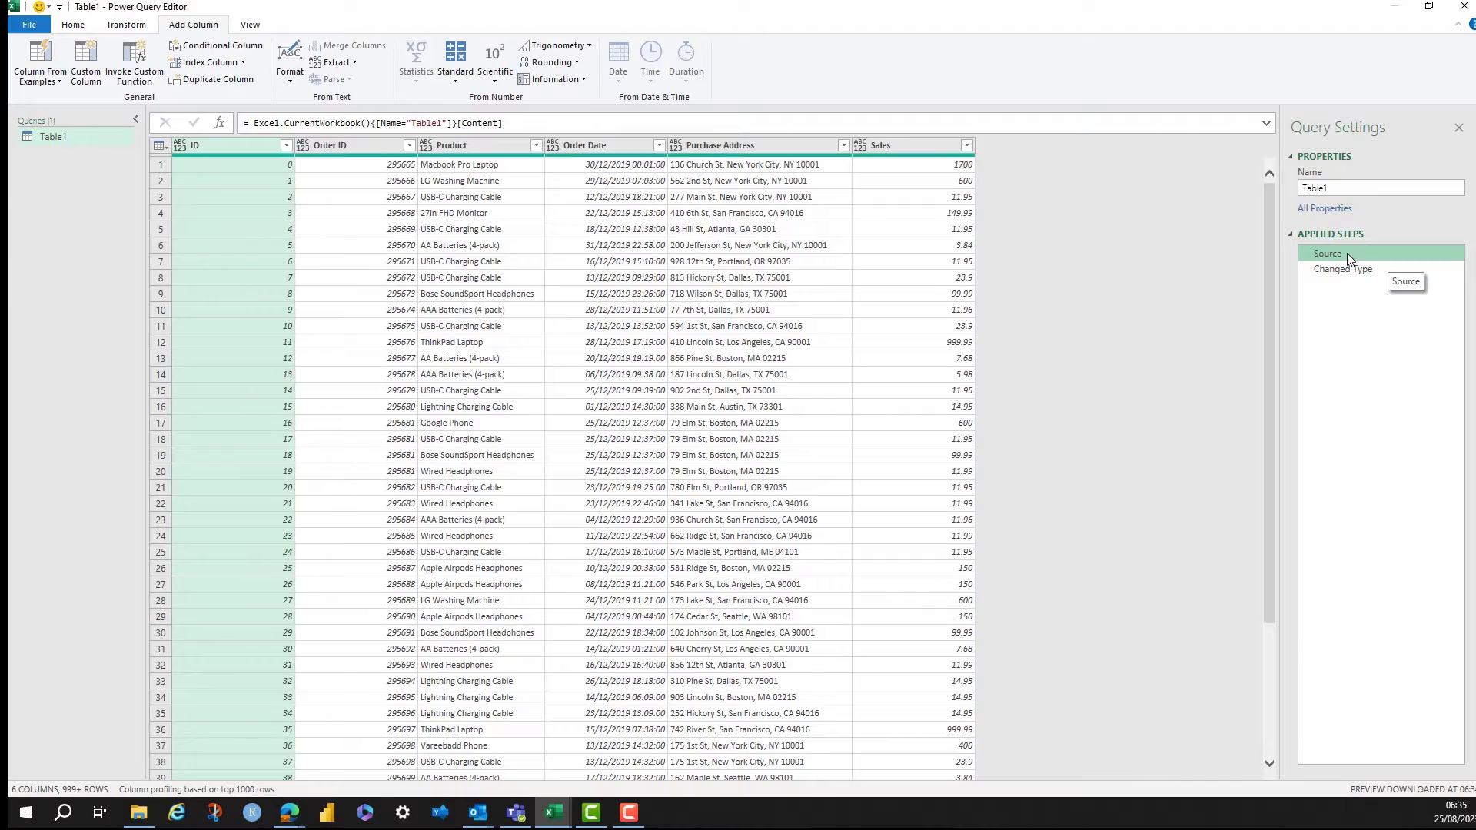
# - Change the ID and Order ID columns to Text, replacing the existing whole-number conversion
pyautogui.click(1347, 254)
pyautogui.click(1411, 286)
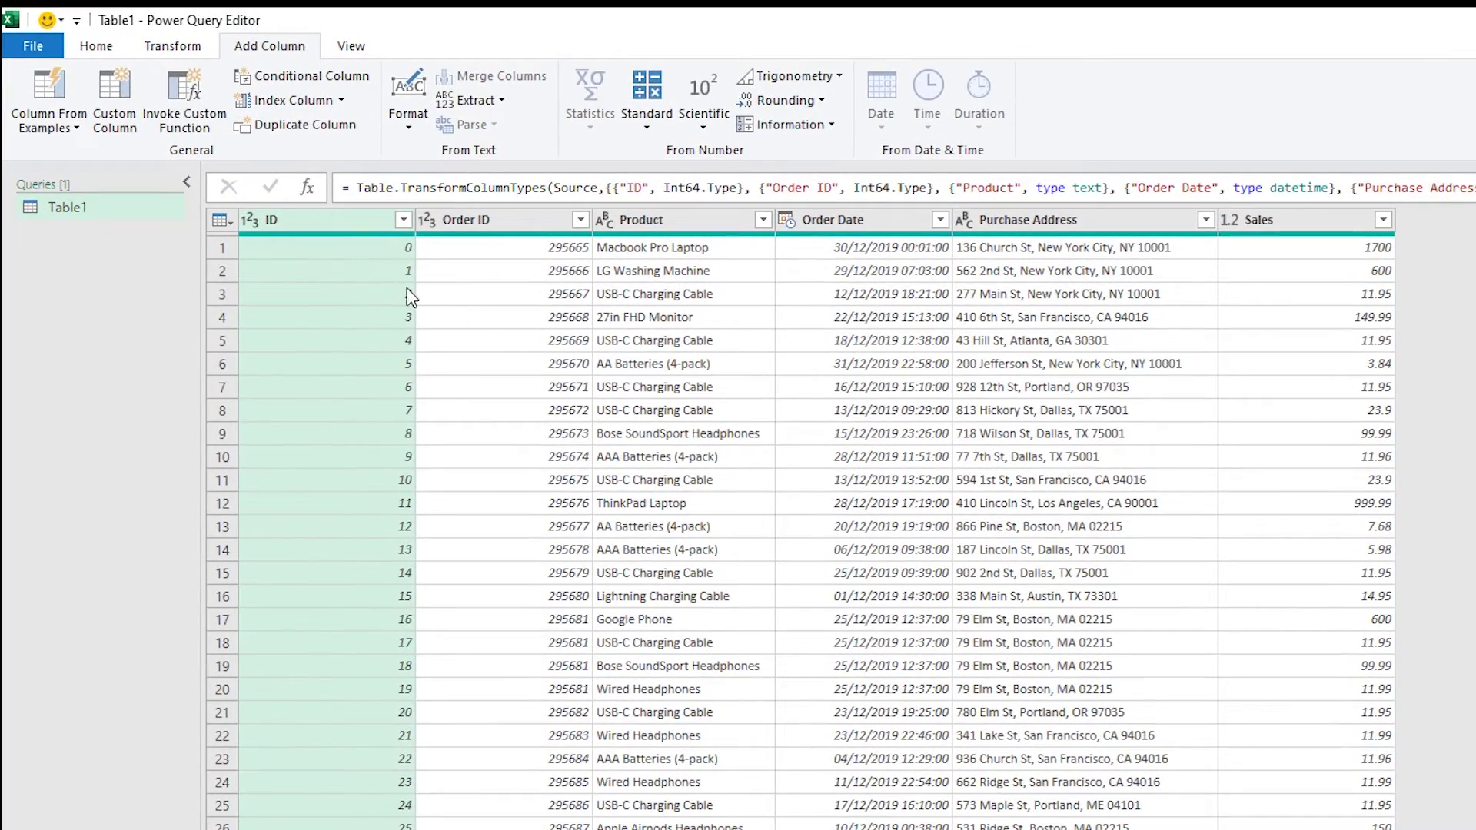
pyautogui.click(249, 218)
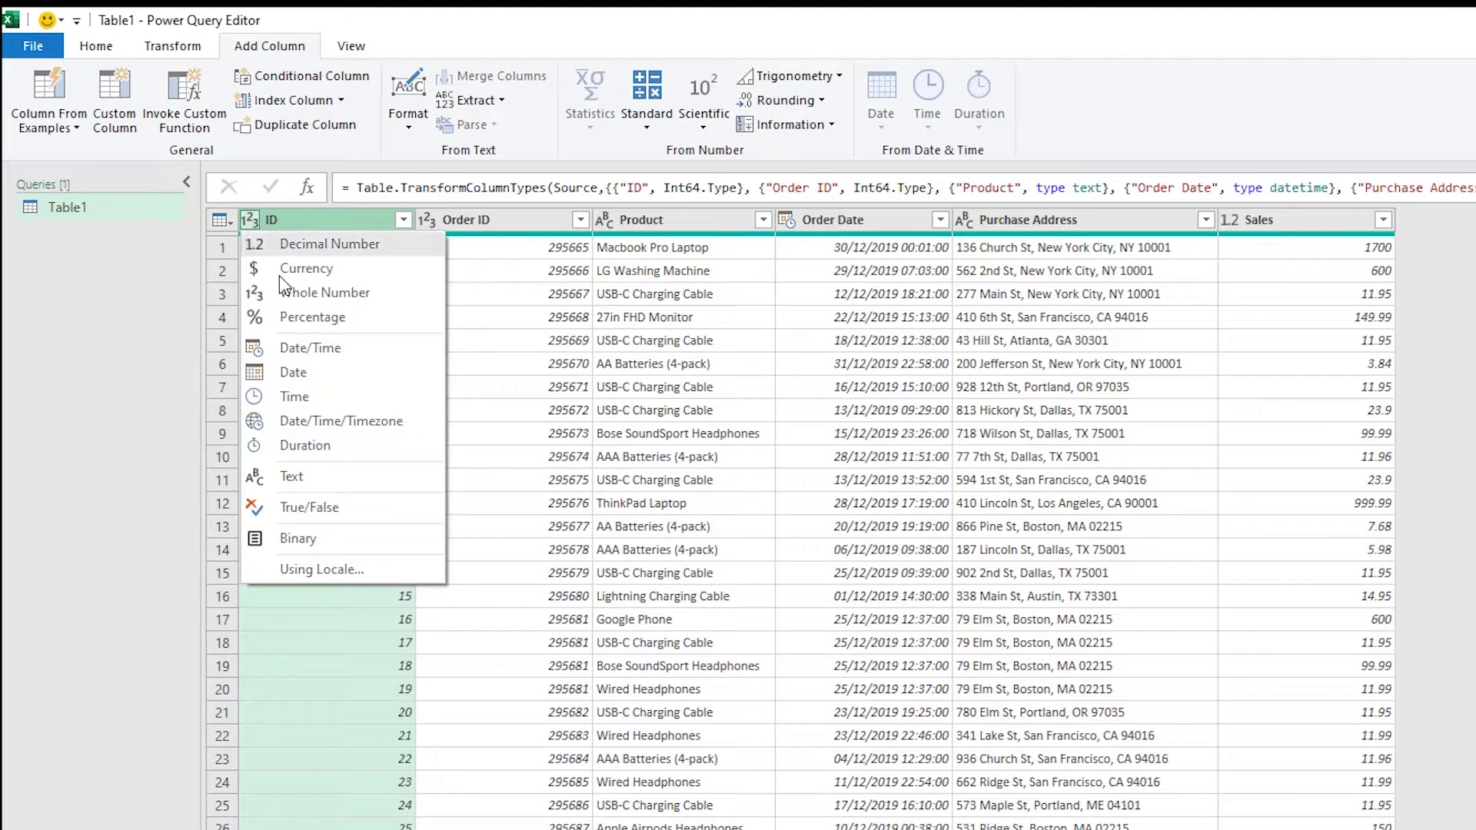
pyautogui.click(311, 478)
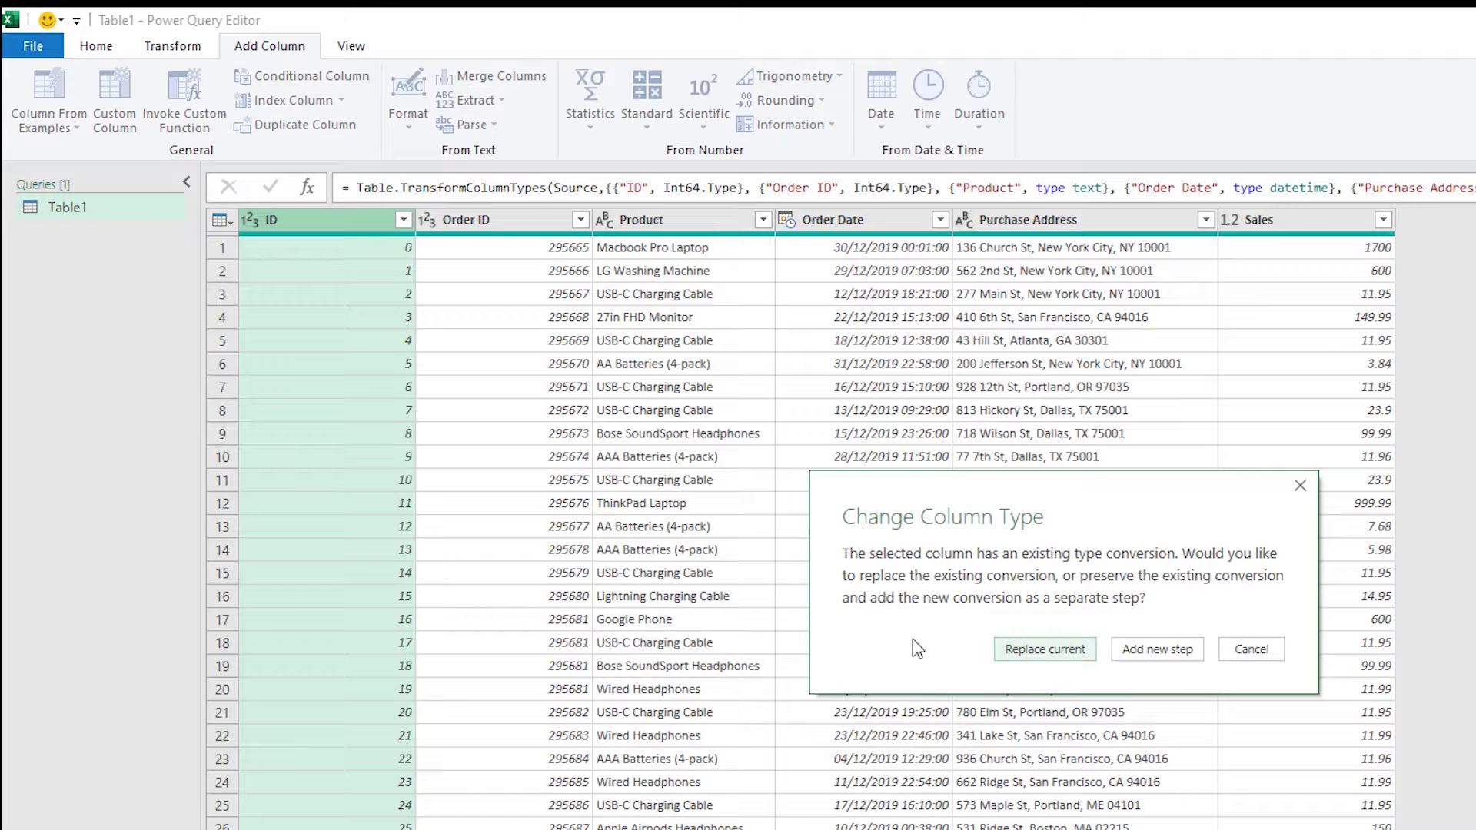
pyautogui.click(1071, 651)
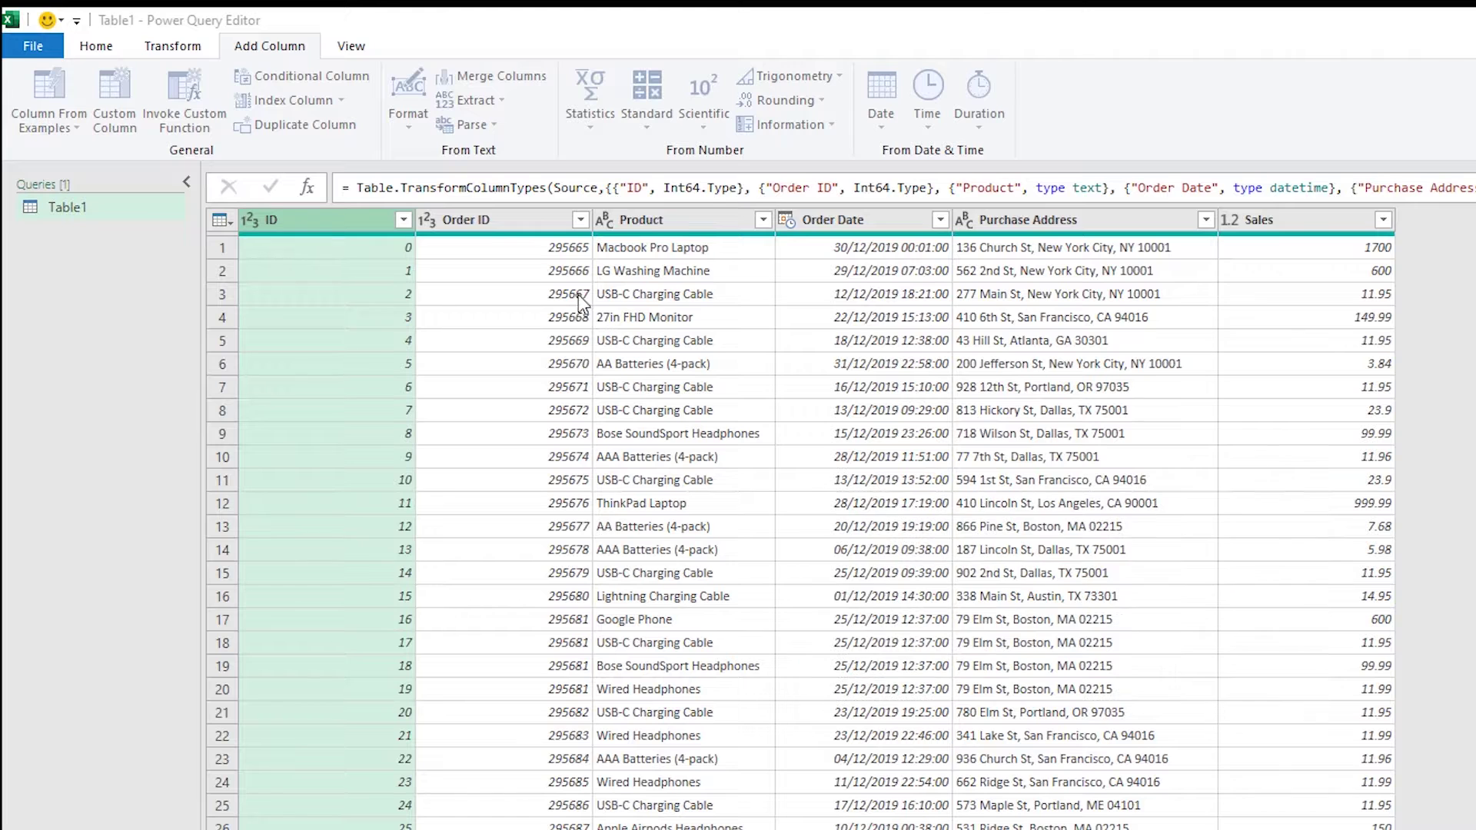
pyautogui.click(428, 217)
pyautogui.click(513, 472)
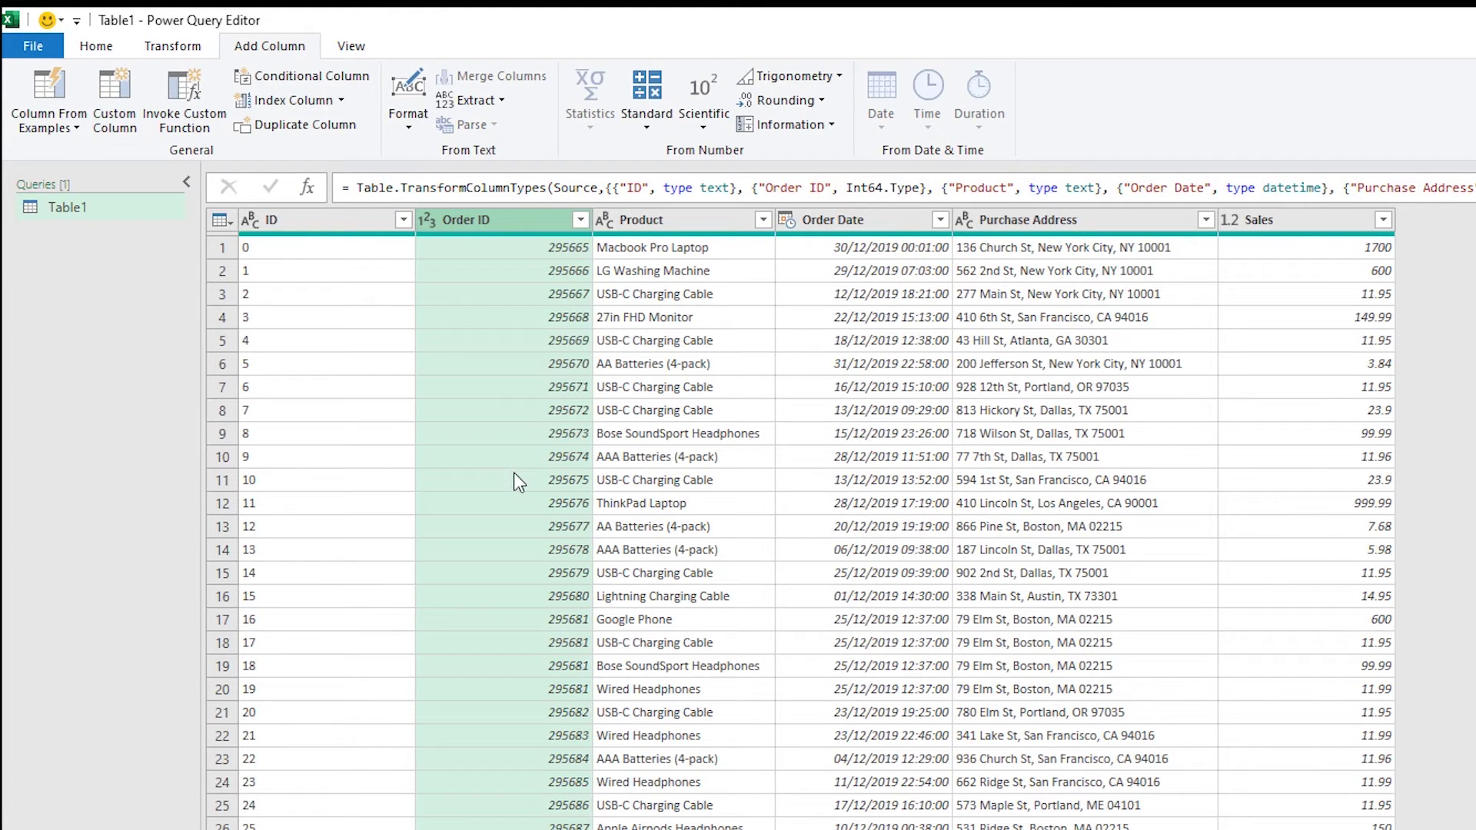
pyautogui.click(1046, 647)
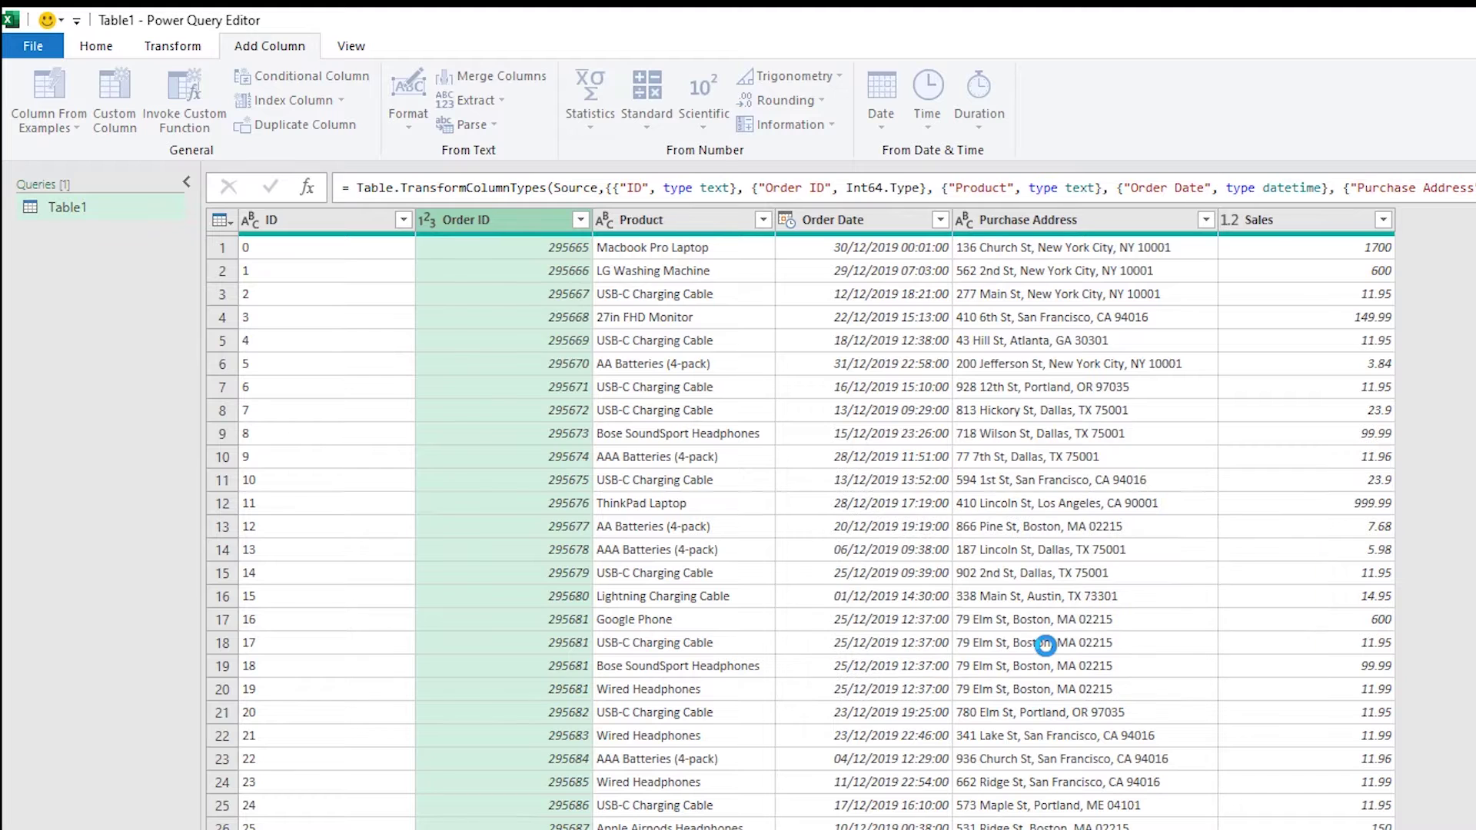
pyautogui.click(318, 228)
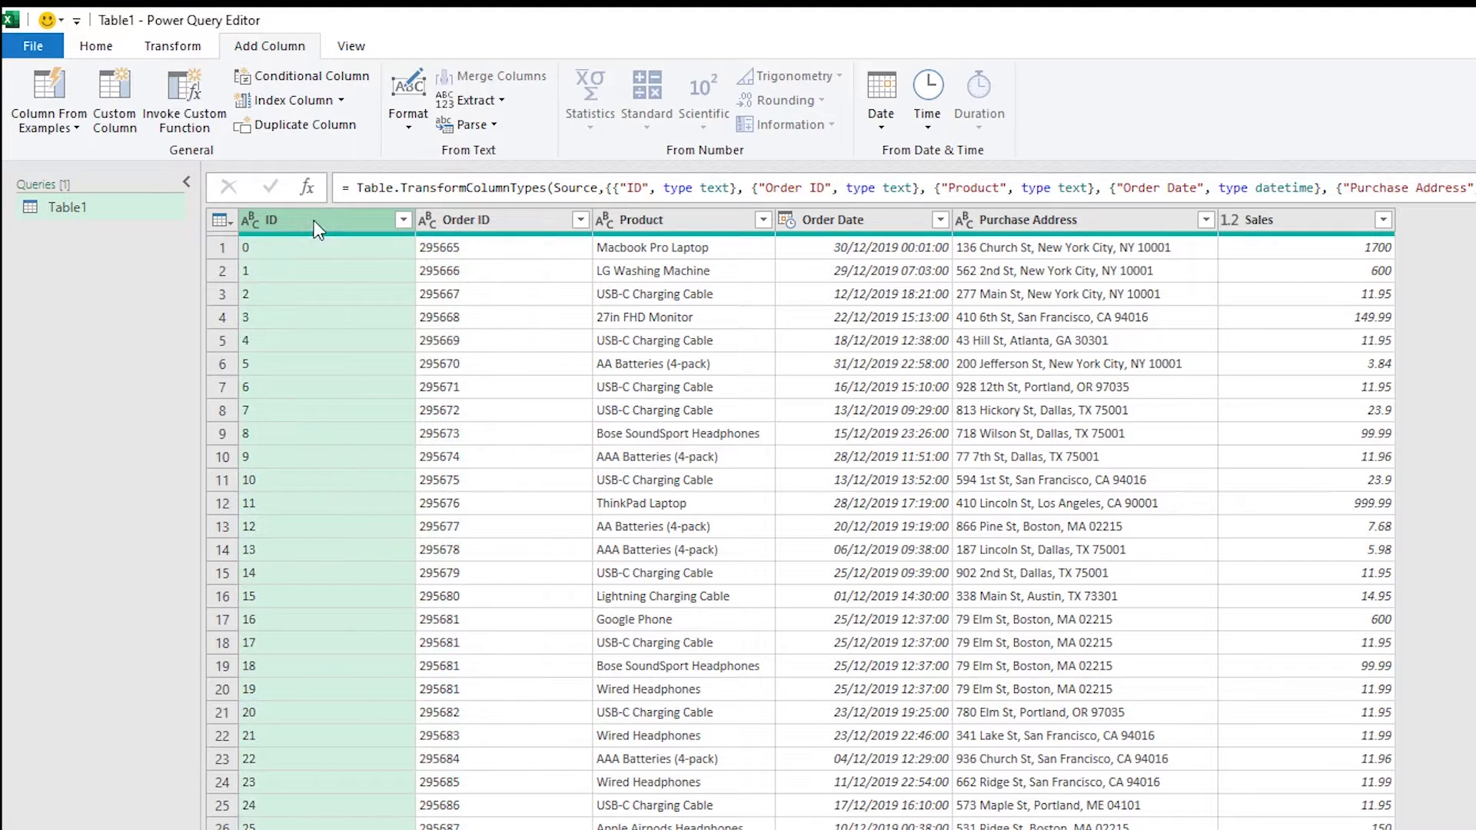
# - Merge ID and Order ID into a new 'Sales ID' column using a custom '-' separator
pyautogui.keyDown('ctrl'); pyautogui.click(490, 217); pyautogui.keyUp('ctrl')
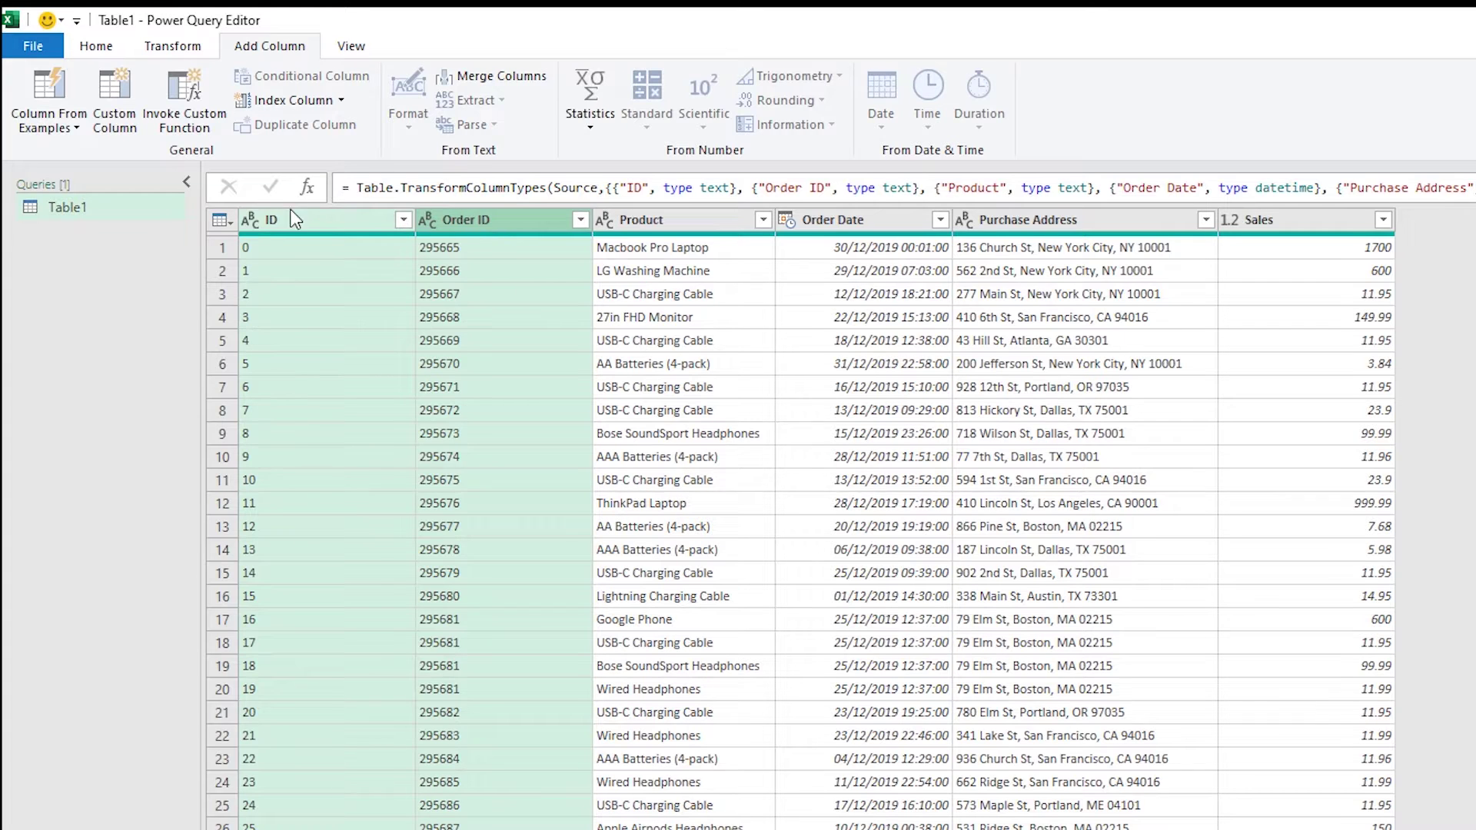
pyautogui.click(515, 78)
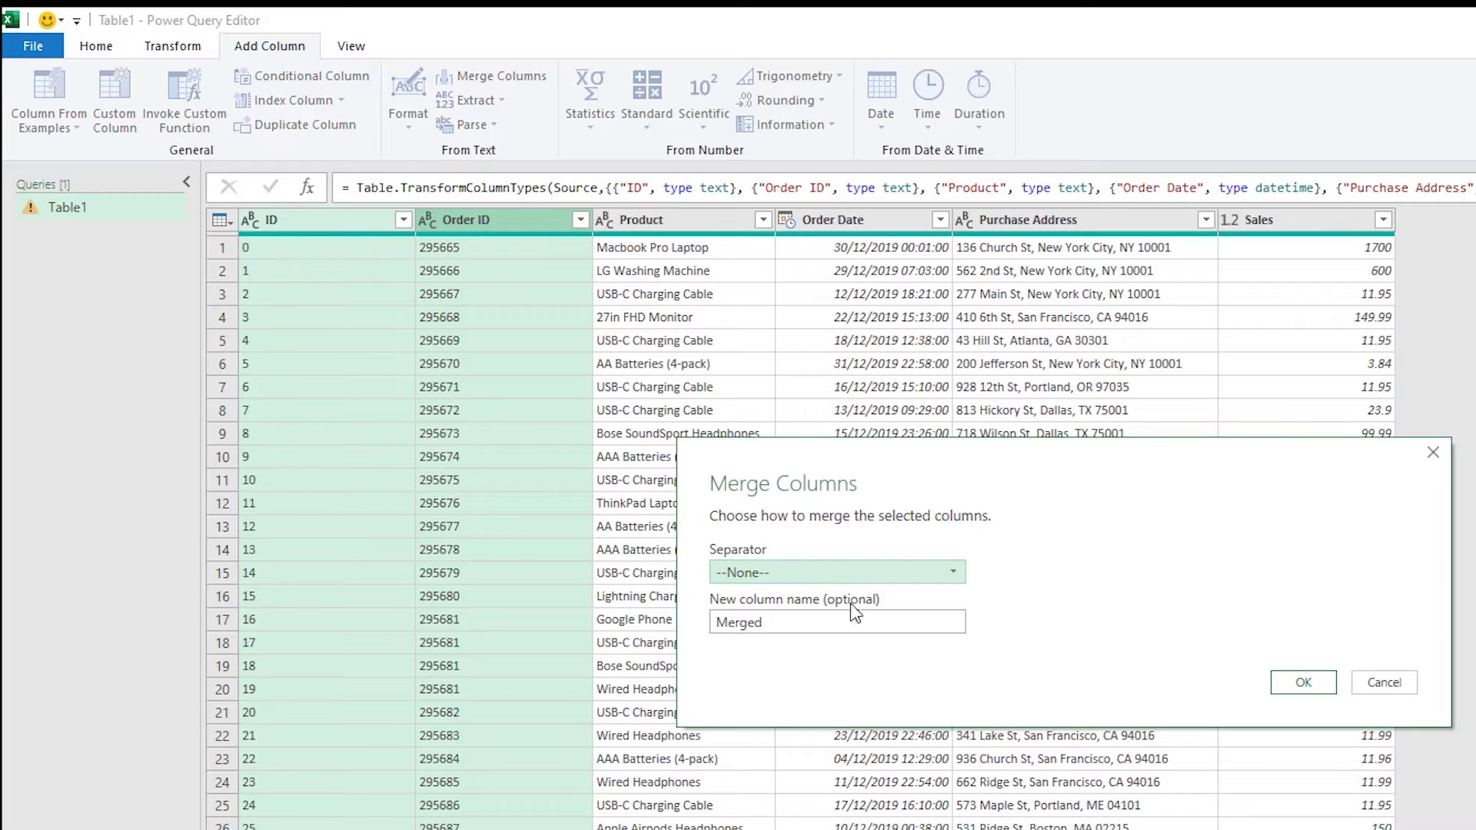
pyautogui.doubleClick(828, 621)
pyautogui.write('Sa')
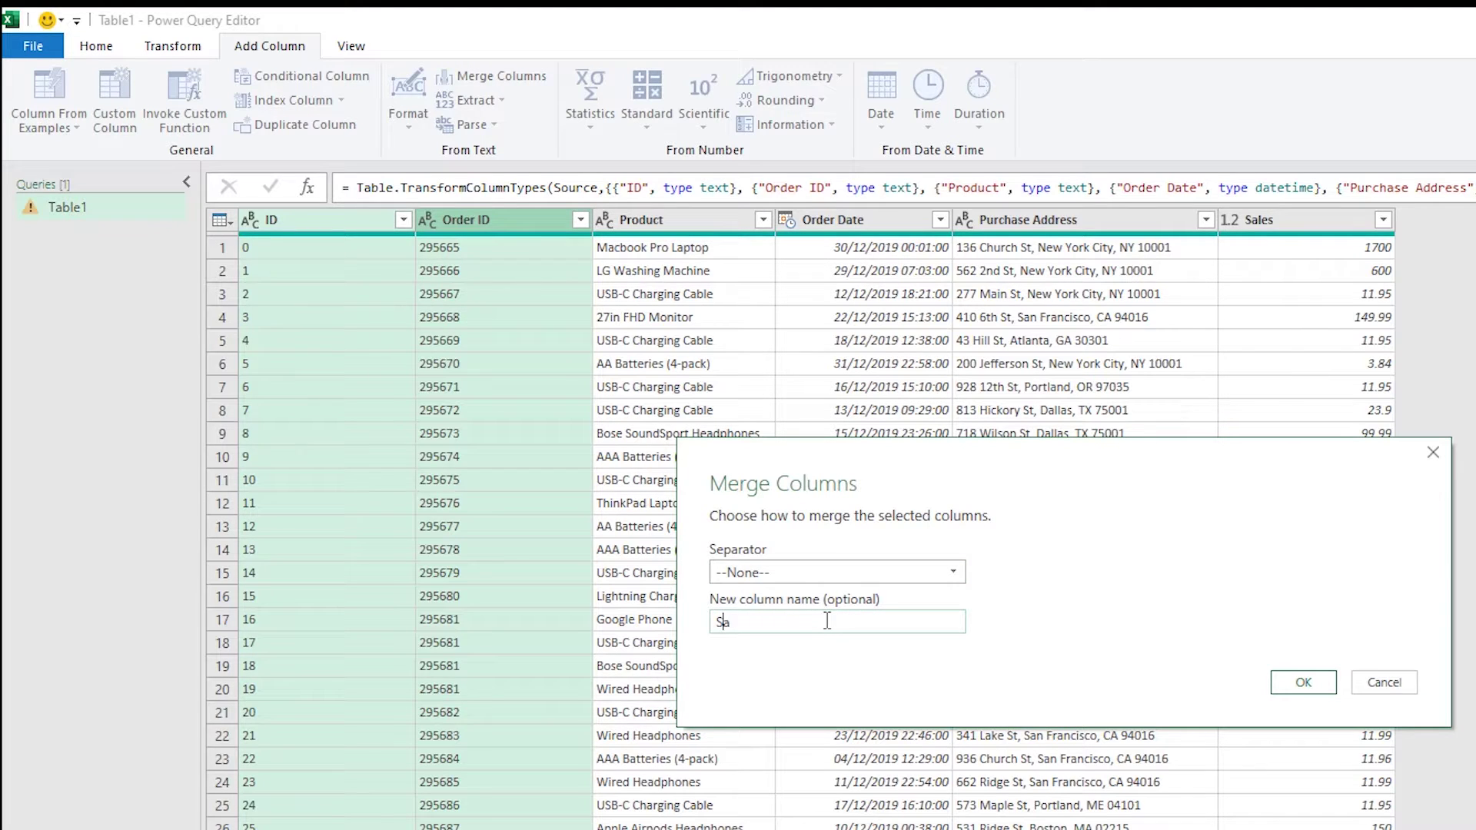
pyautogui.write('les ID')
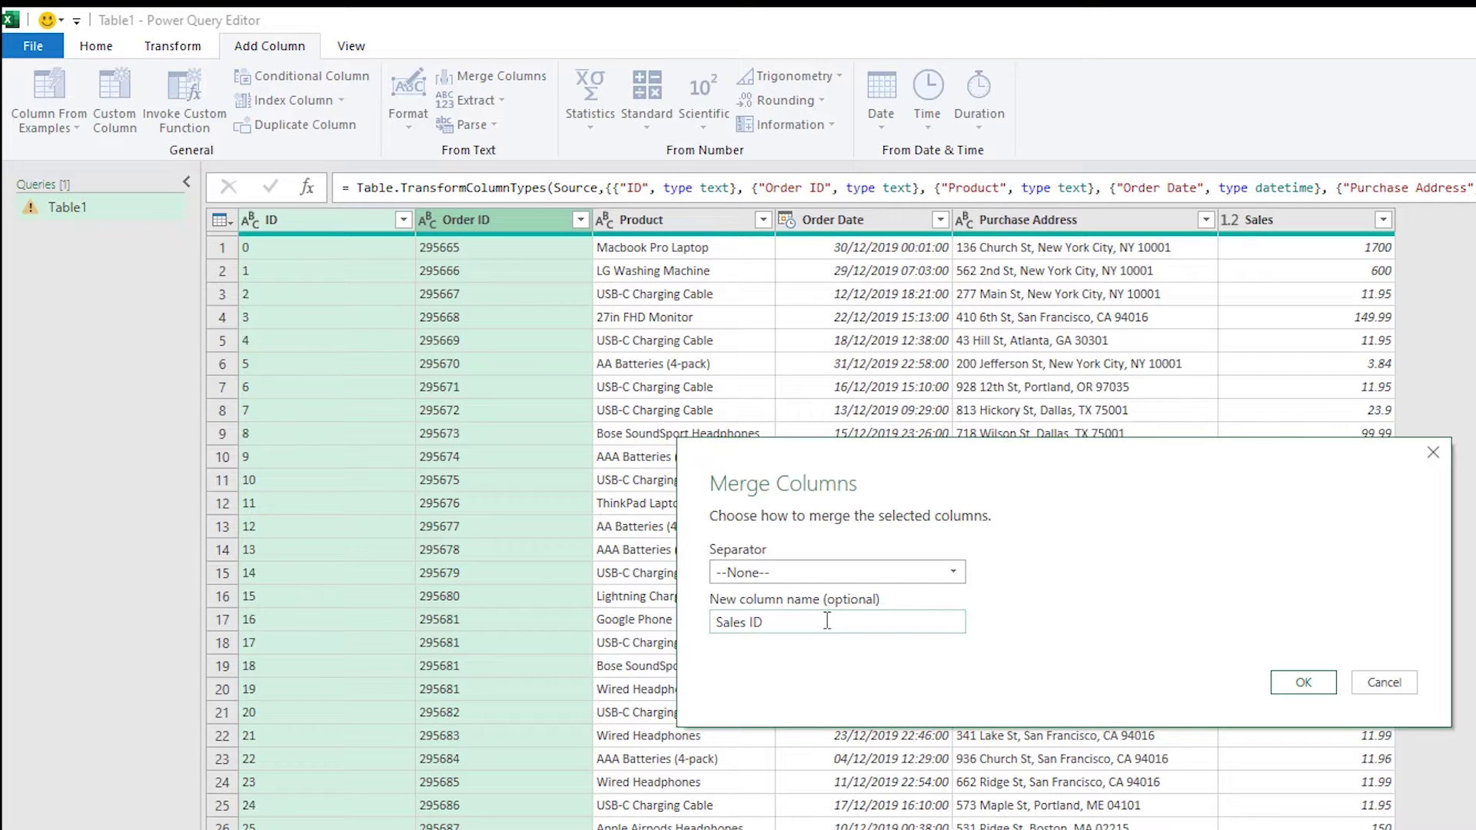
pyautogui.click(892, 573)
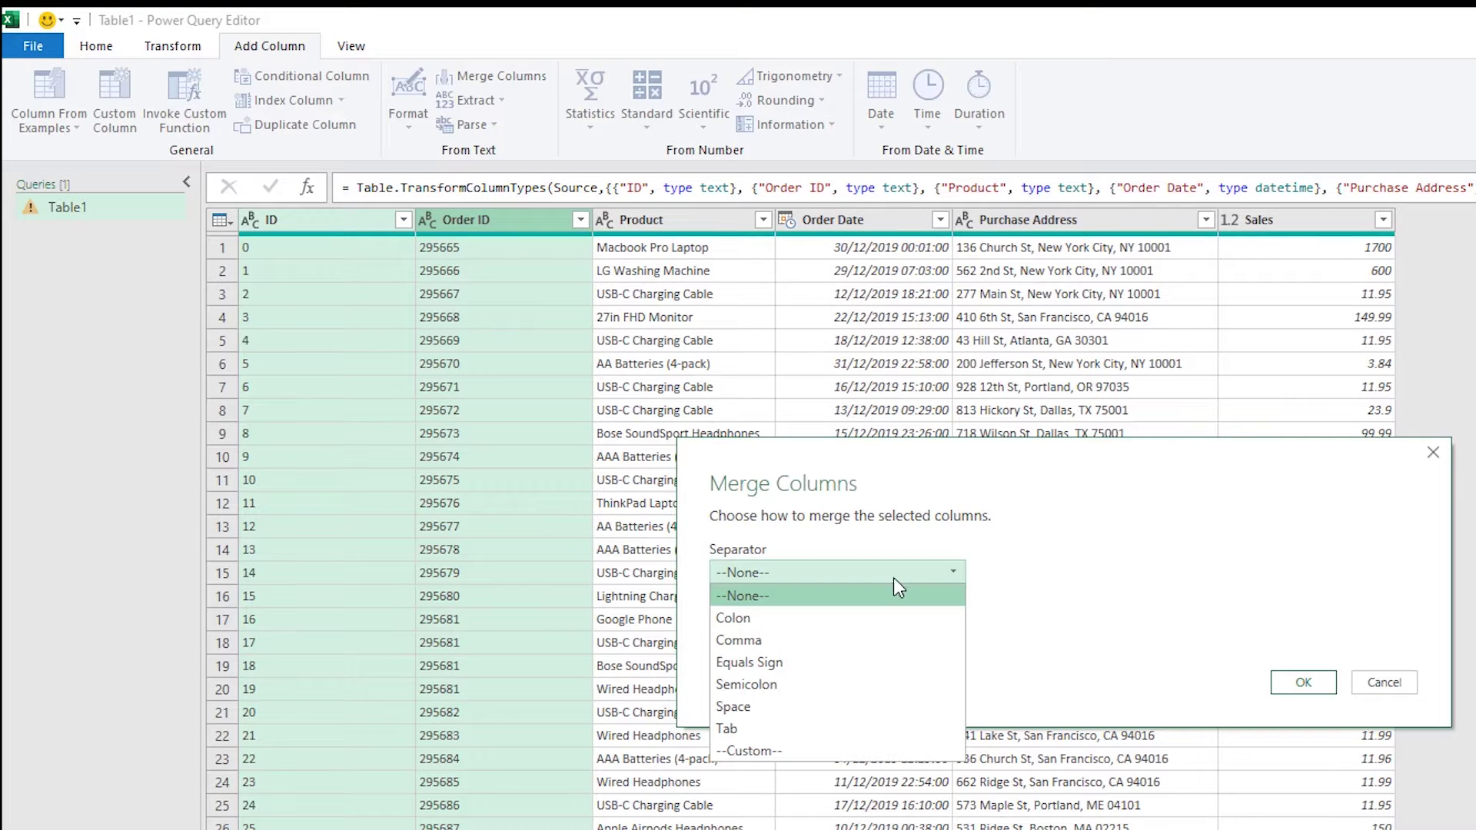
pyautogui.click(884, 749)
pyautogui.click(808, 602)
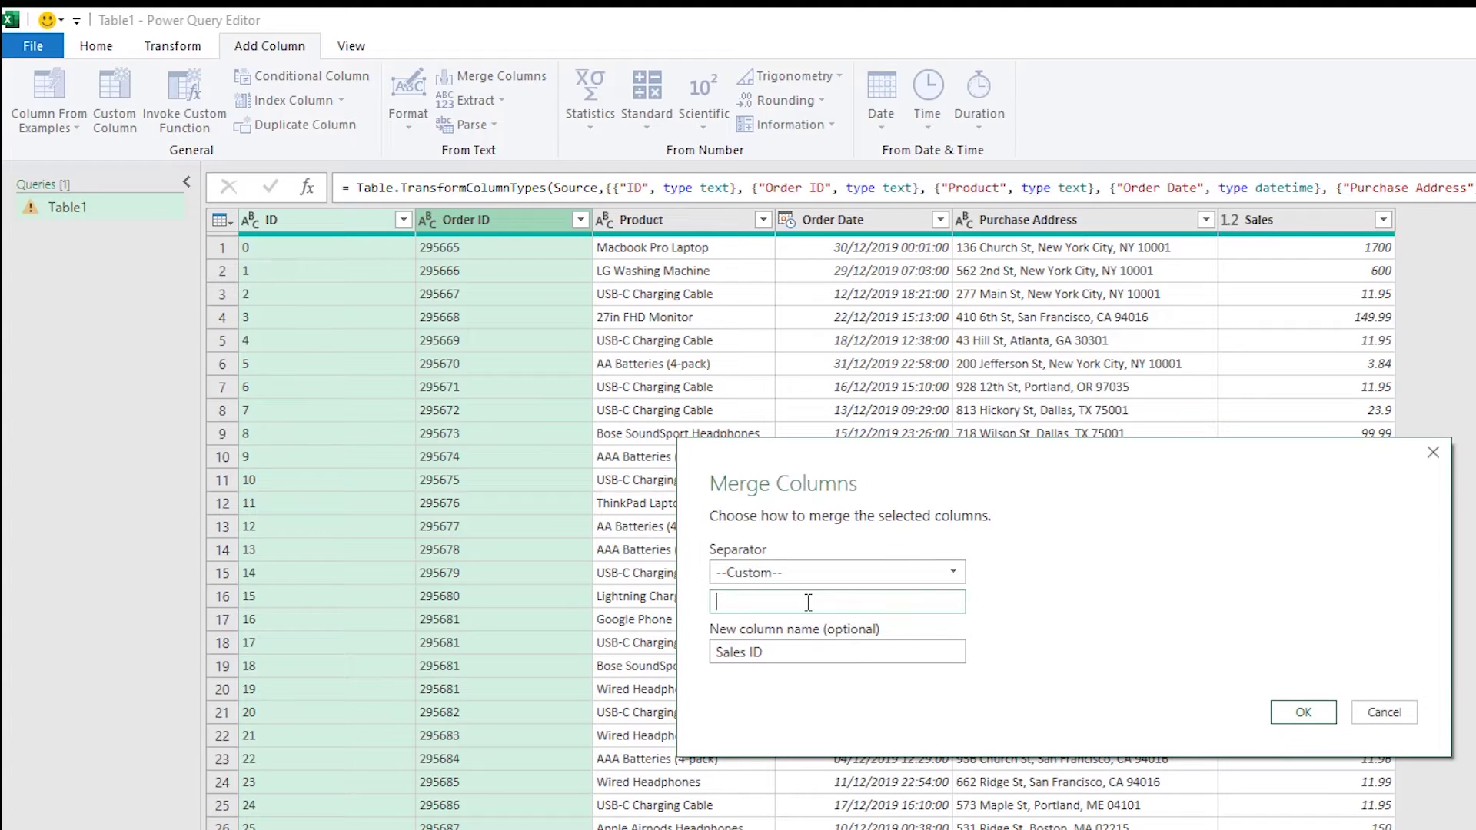
pyautogui.write('-')
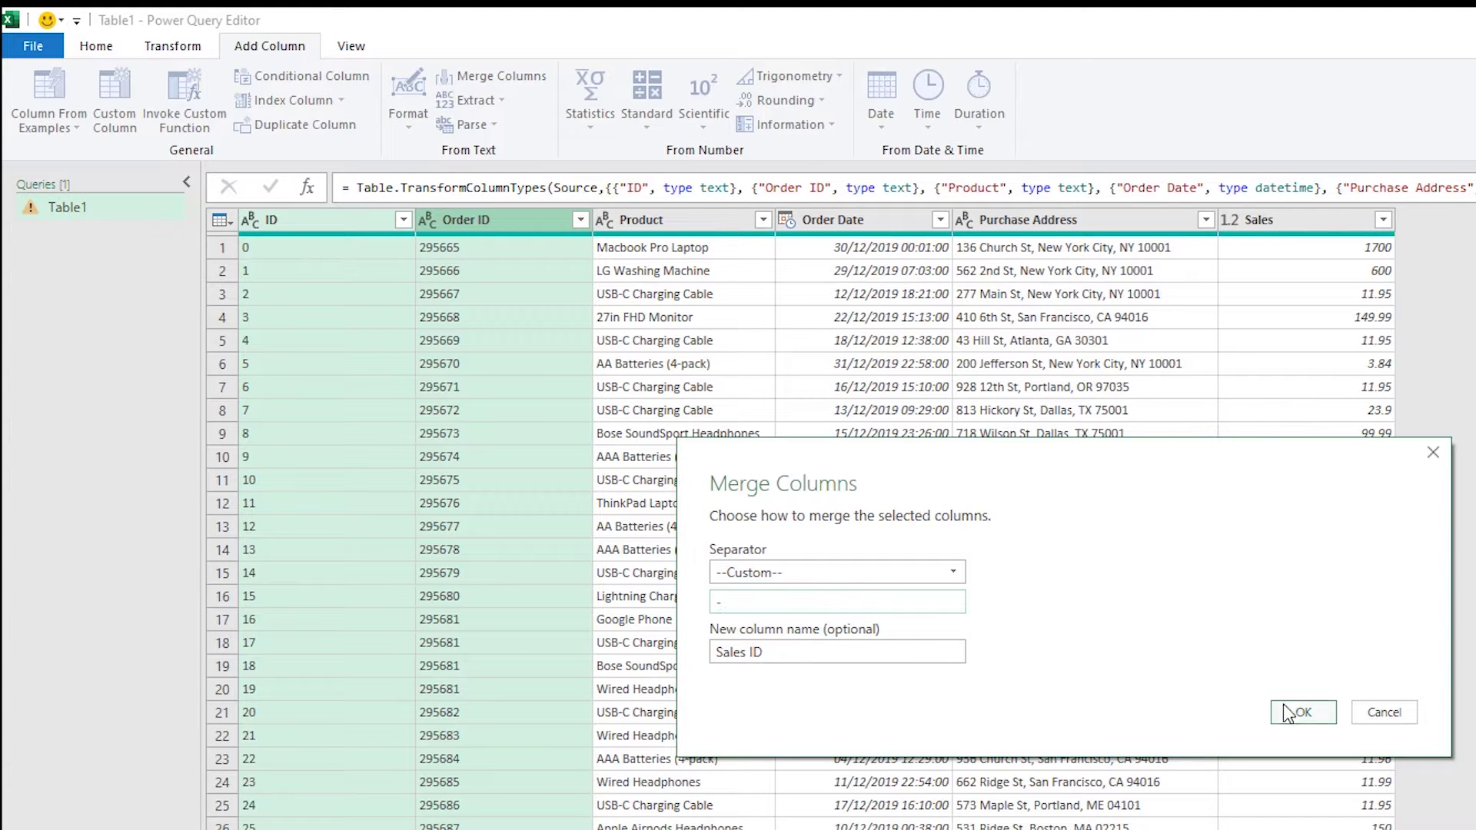
pyautogui.click(1302, 711)
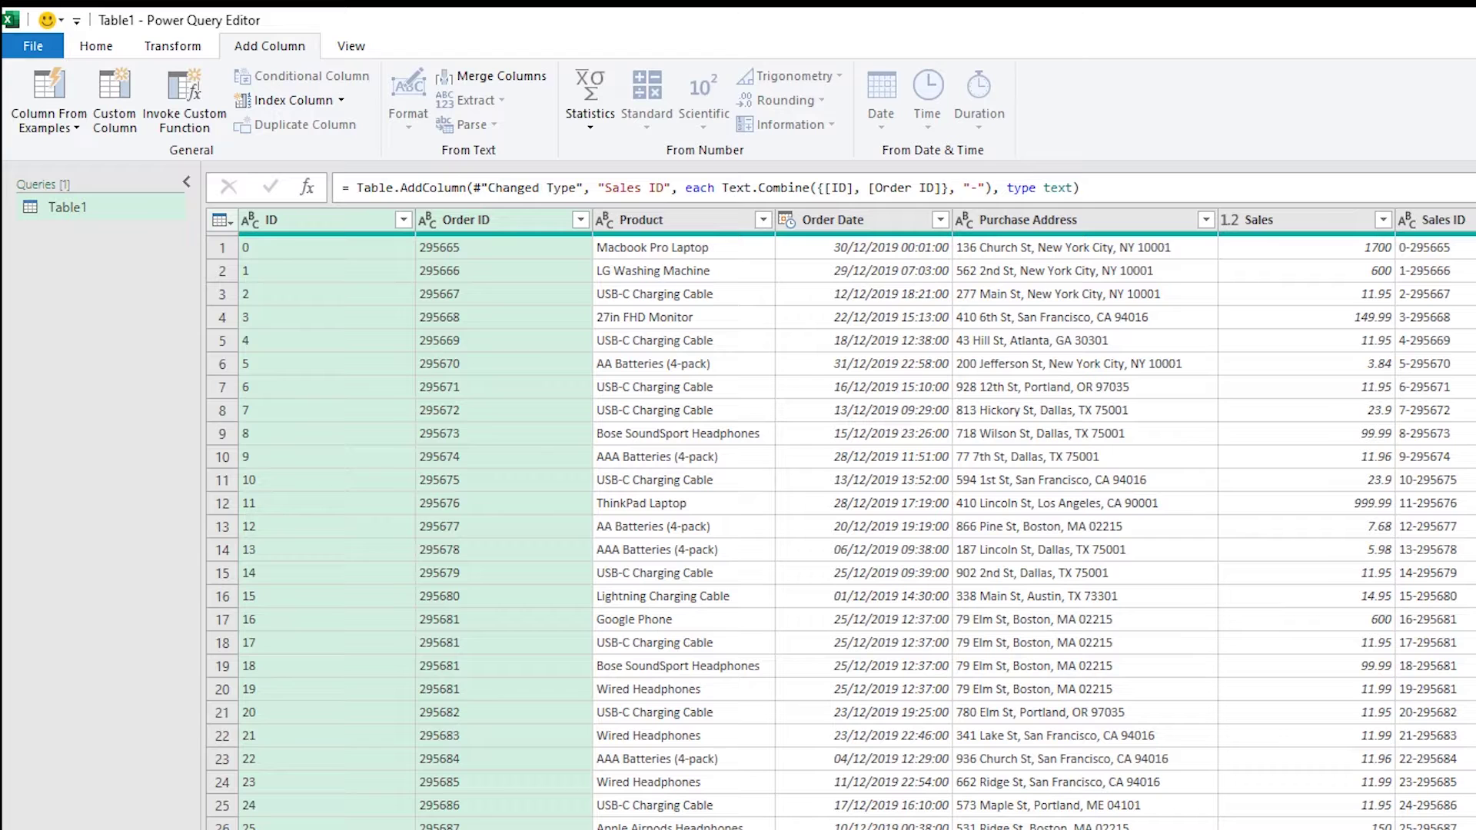
# - Move Sales ID to the first position and remove the original ID and Order ID columns
pyautogui.moveTo(1468, 223); pyautogui.dragTo(249, 211)
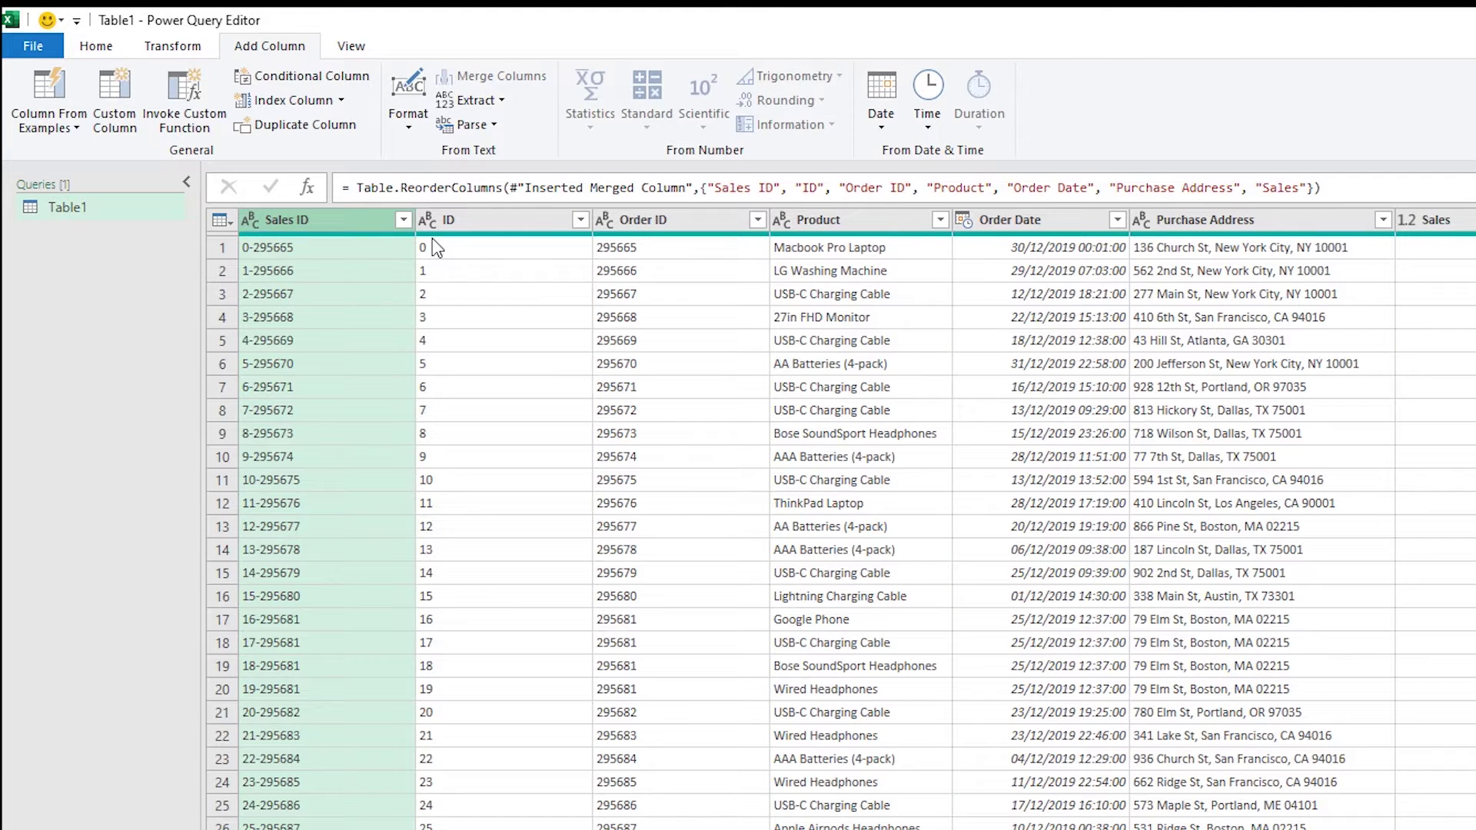
pyautogui.click(486, 223)
pyautogui.rightClick(488, 223)
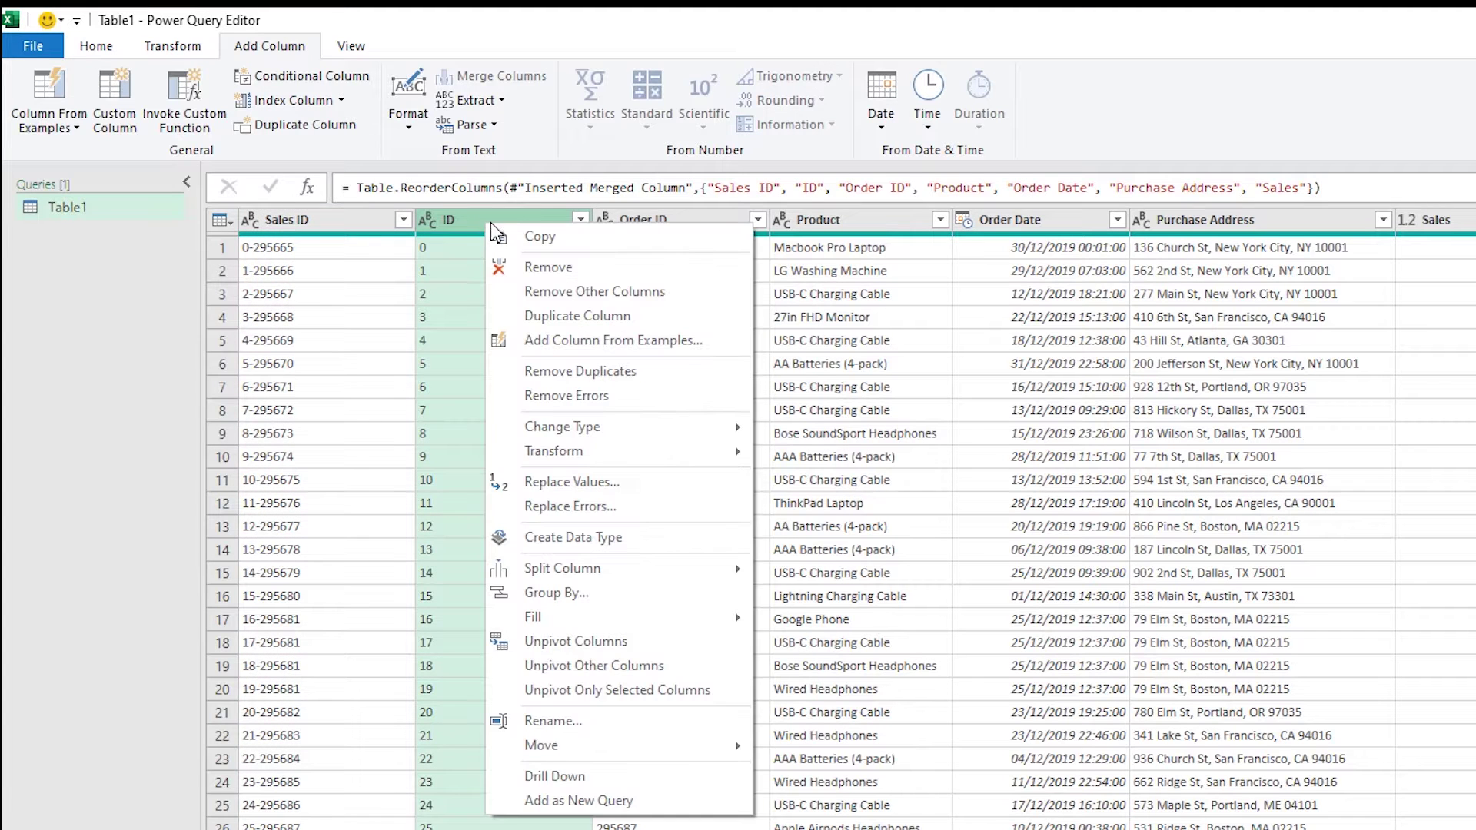
pyautogui.click(538, 267)
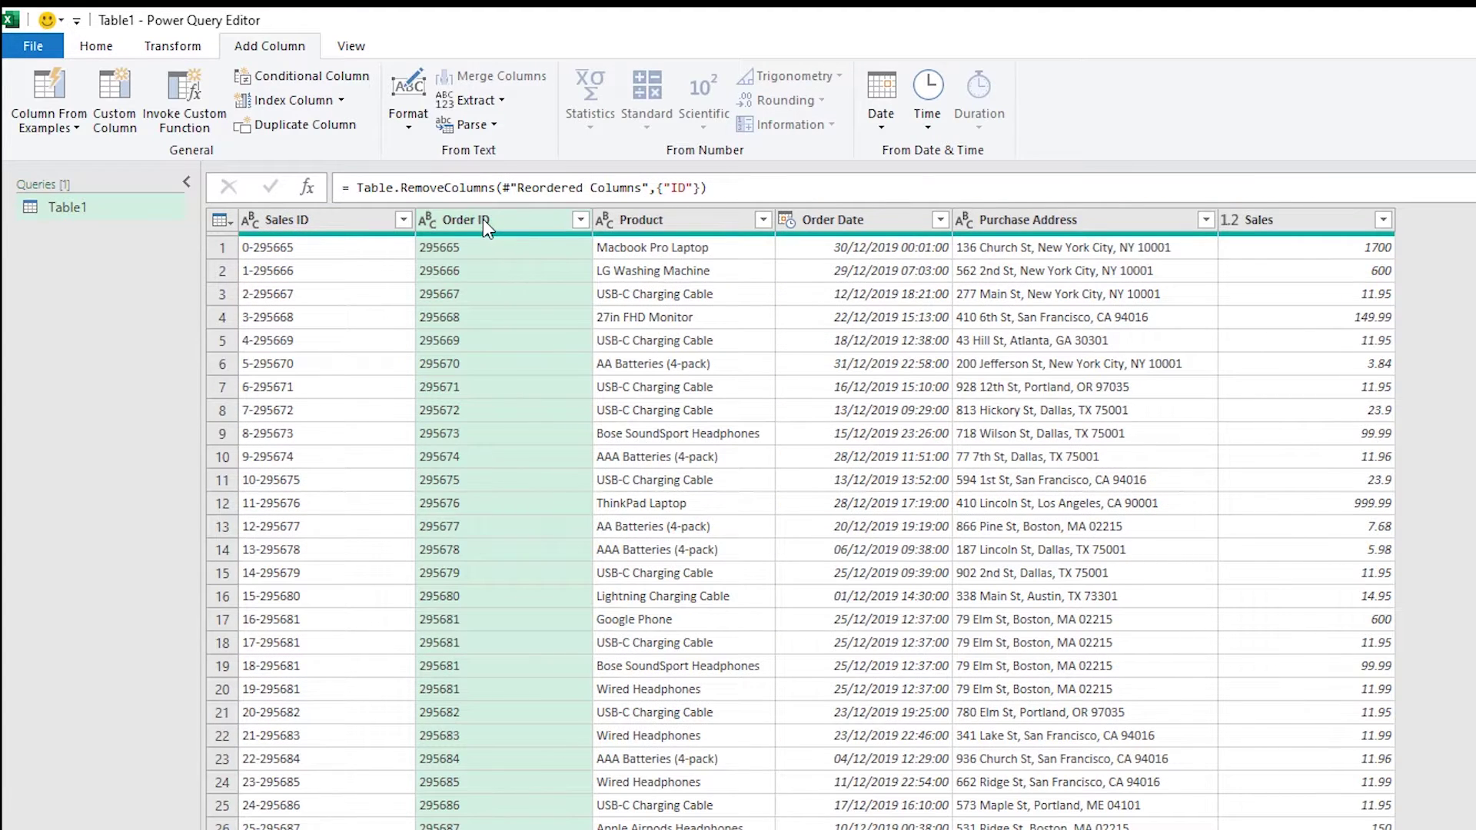
pyautogui.rightClick(483, 220)
pyautogui.click(546, 265)
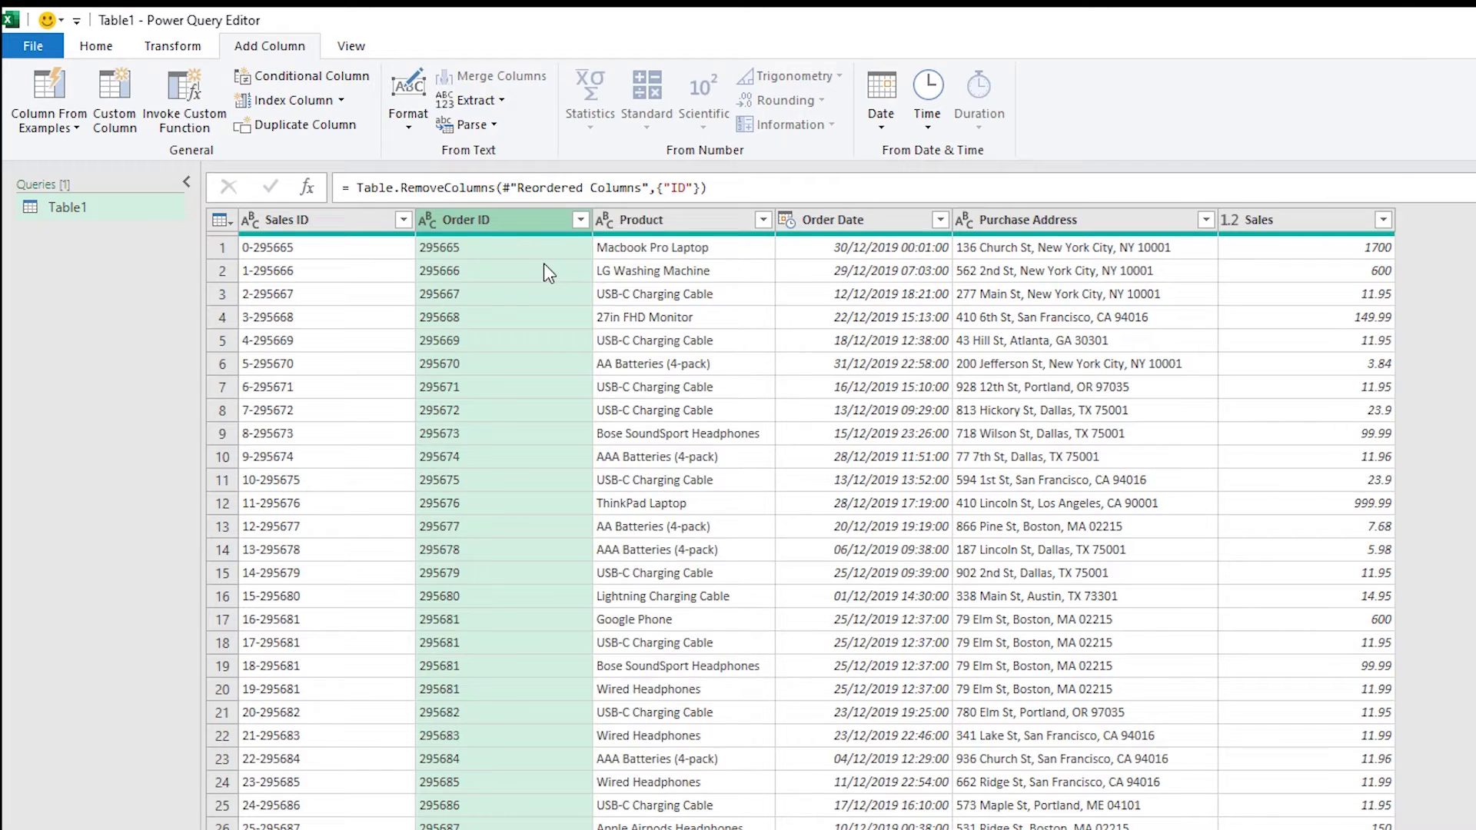
# - Extract the text after the comma in Purchase Address, skipping delimiters, into a column named 'Zip Code'
pyautogui.click(943, 223)
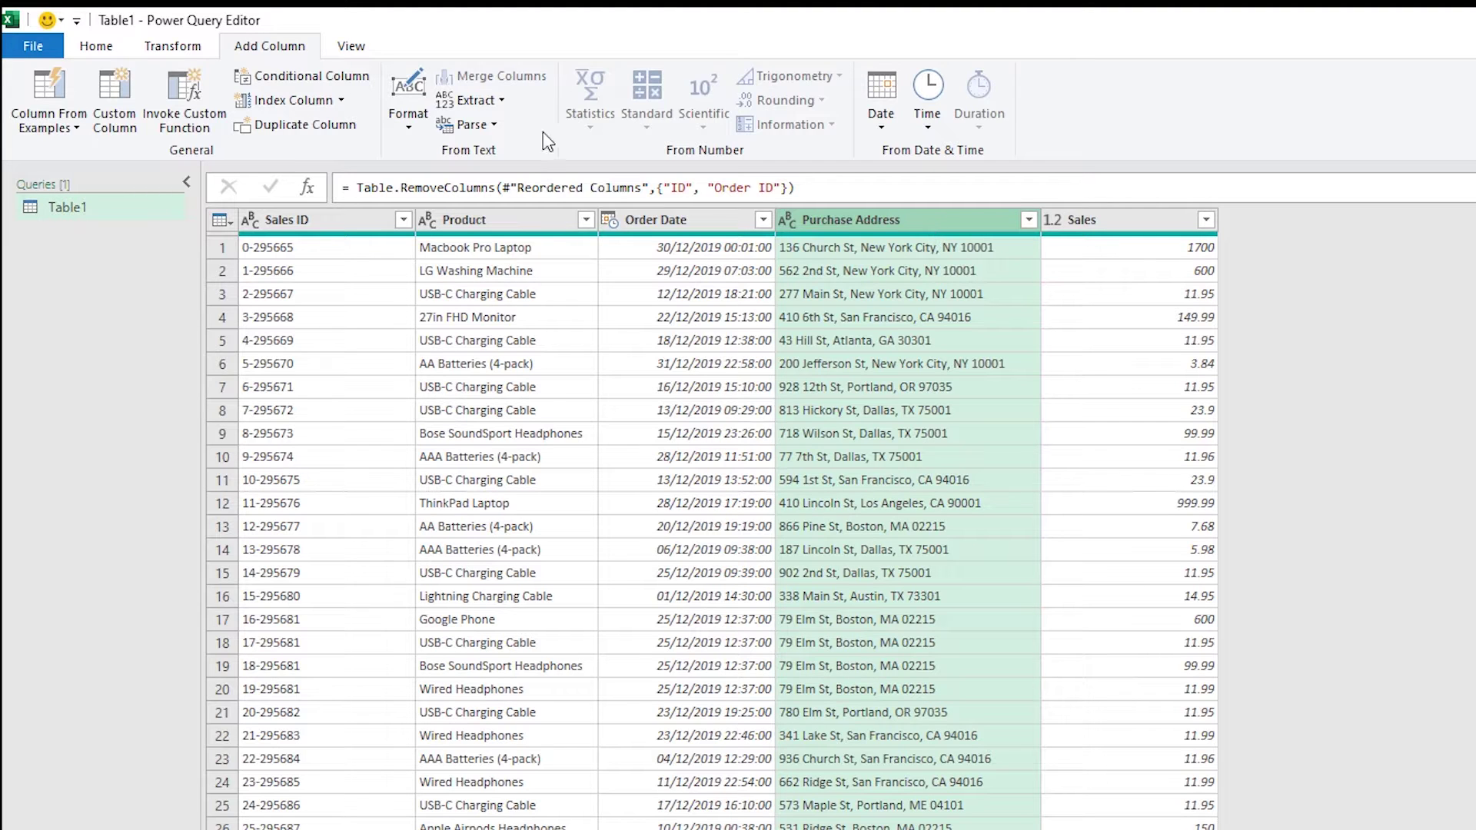
pyautogui.click(497, 100)
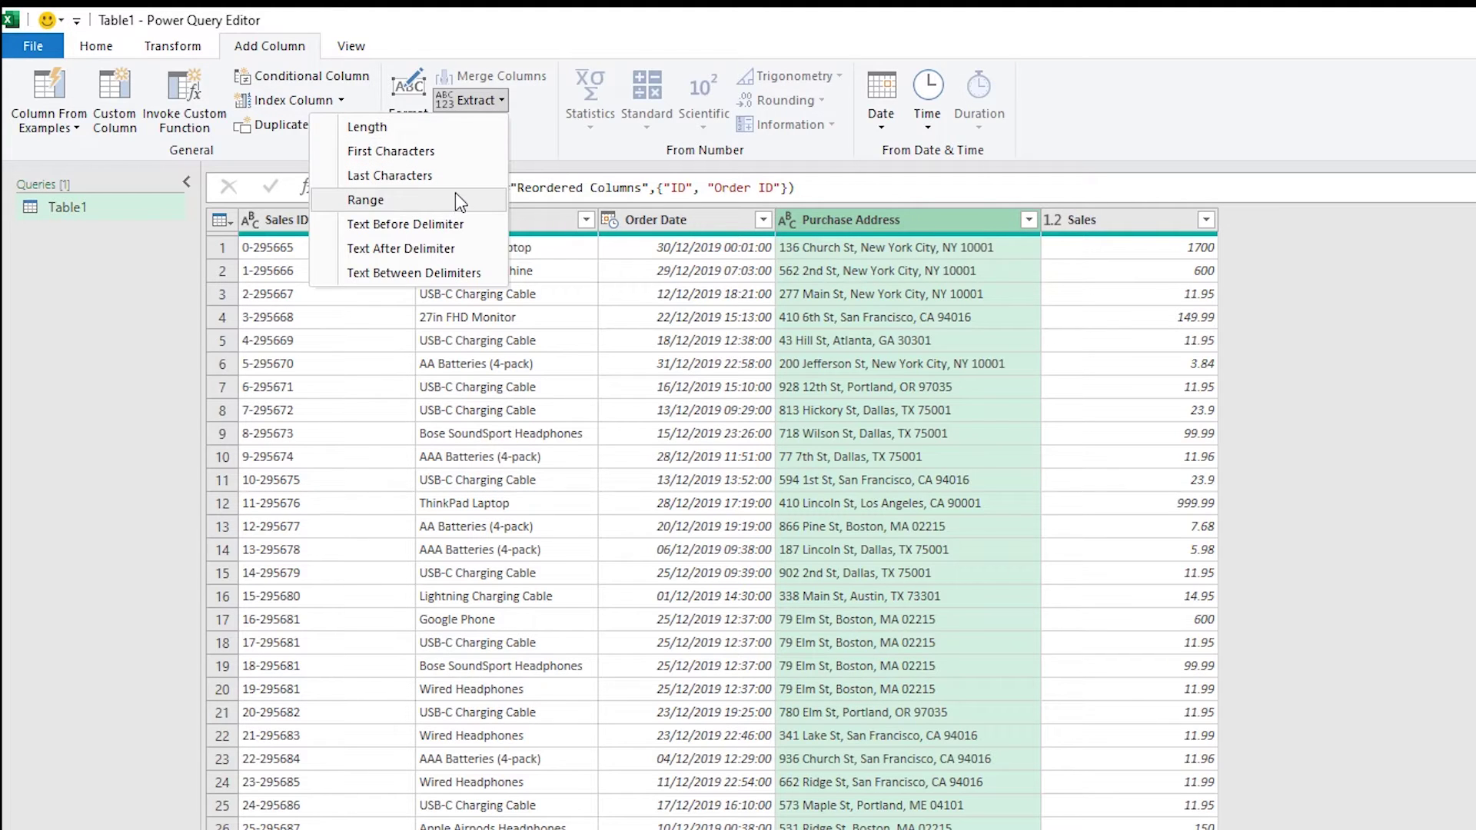
pyautogui.click(465, 247)
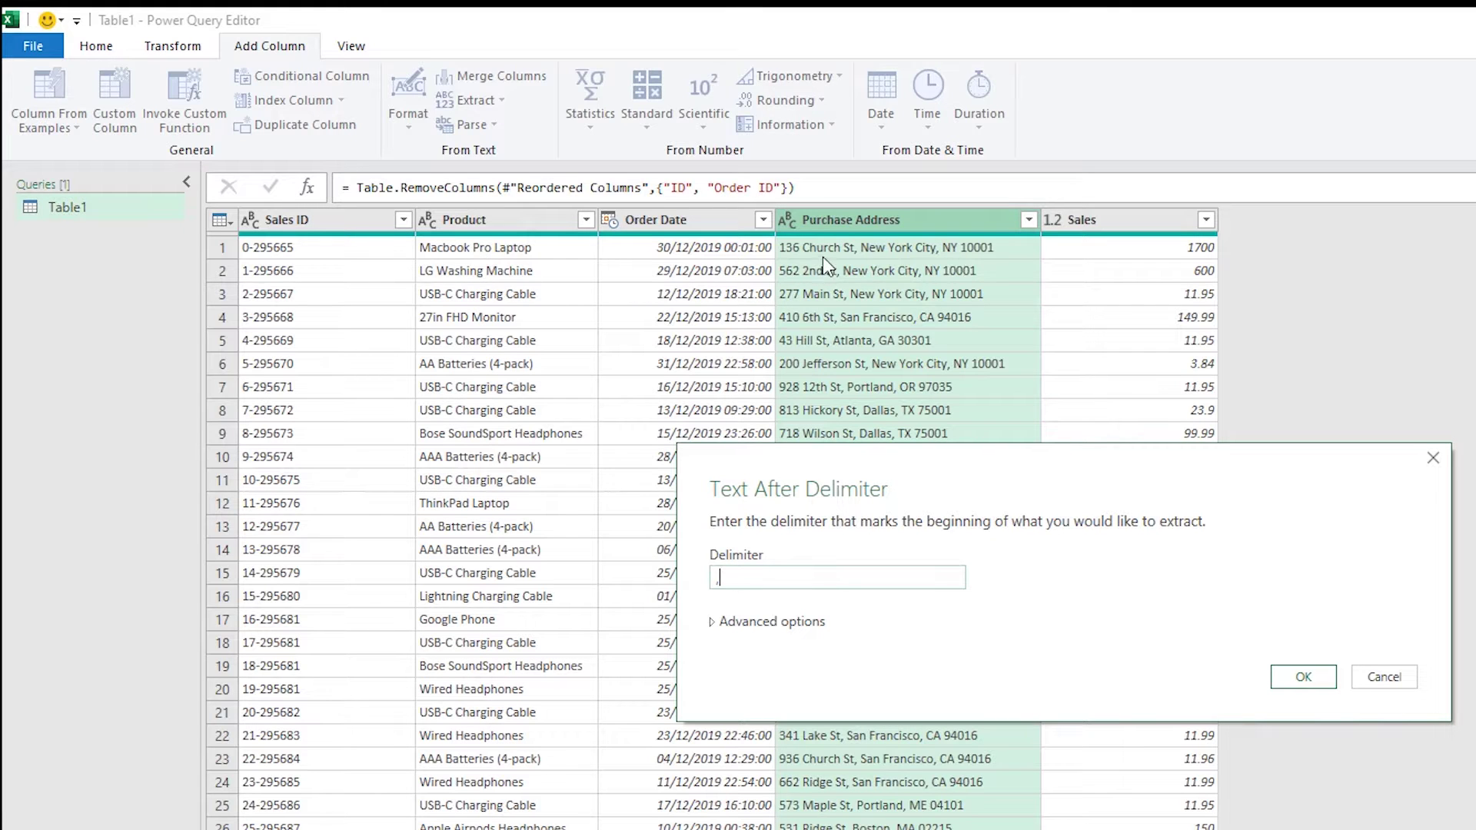
pyautogui.write(',')
pyautogui.click(715, 622)
pyautogui.click(760, 716)
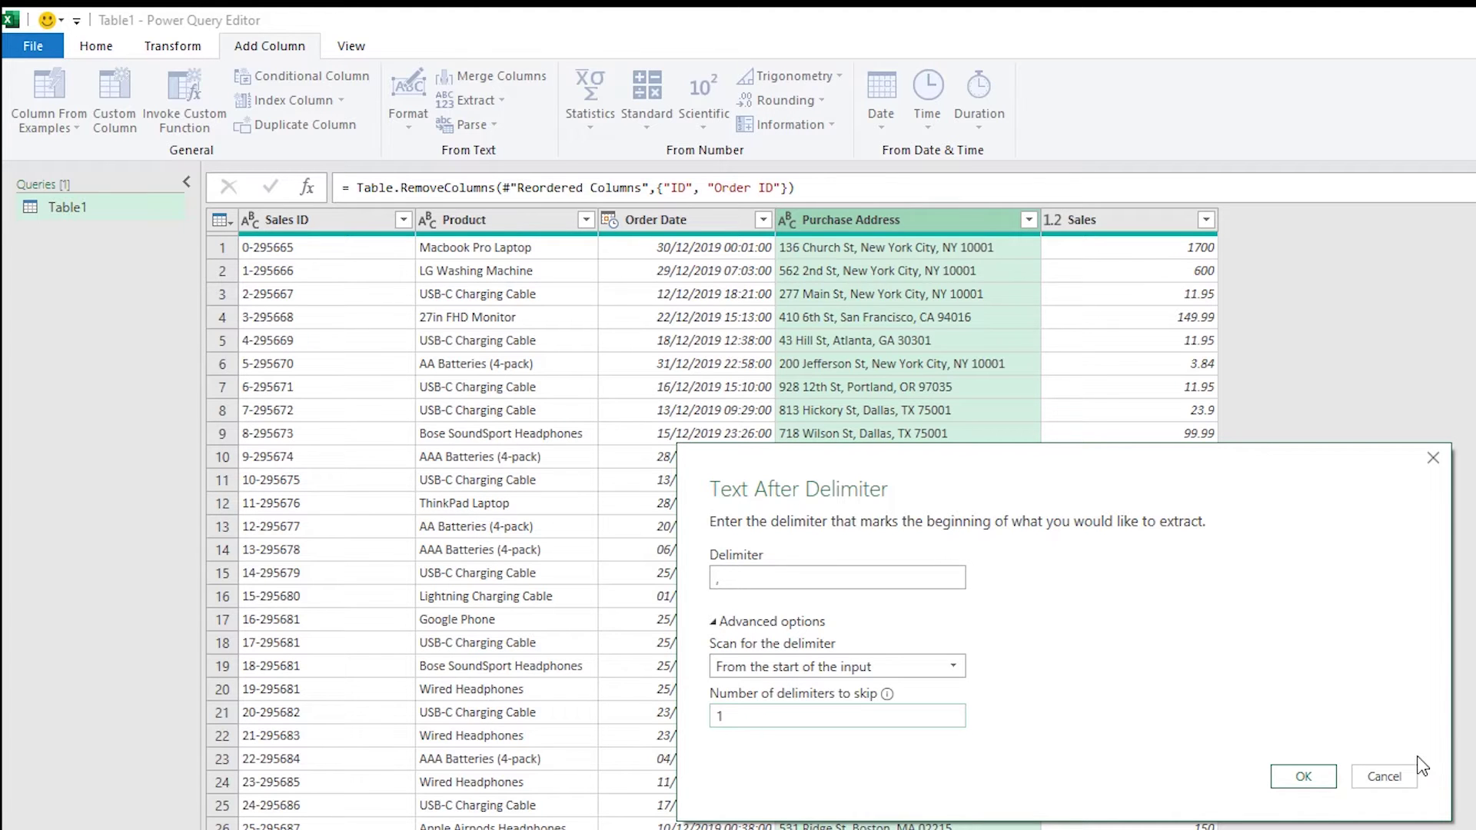
pyautogui.click(1314, 785)
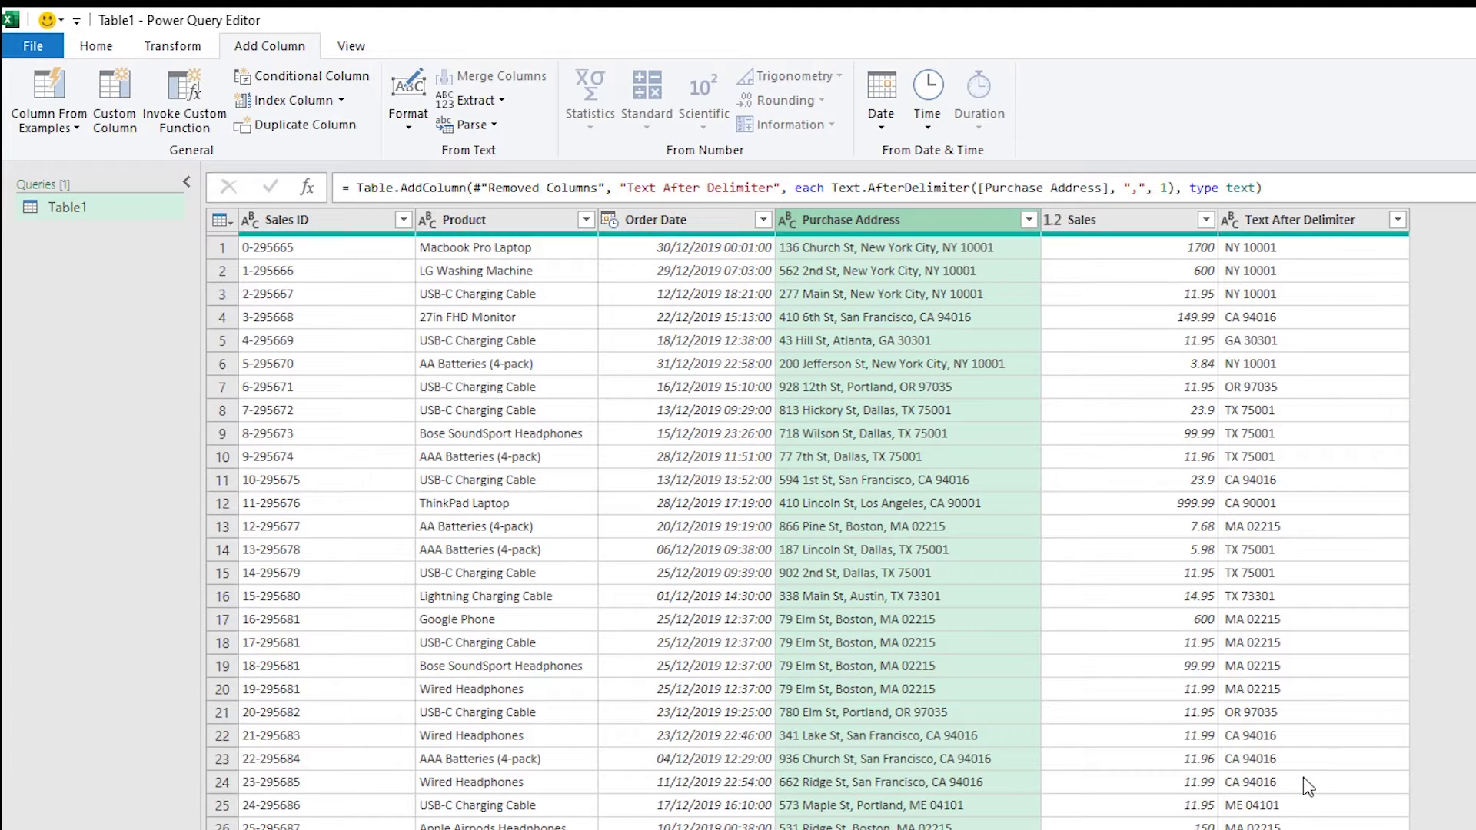
pyautogui.doubleClick(1295, 217)
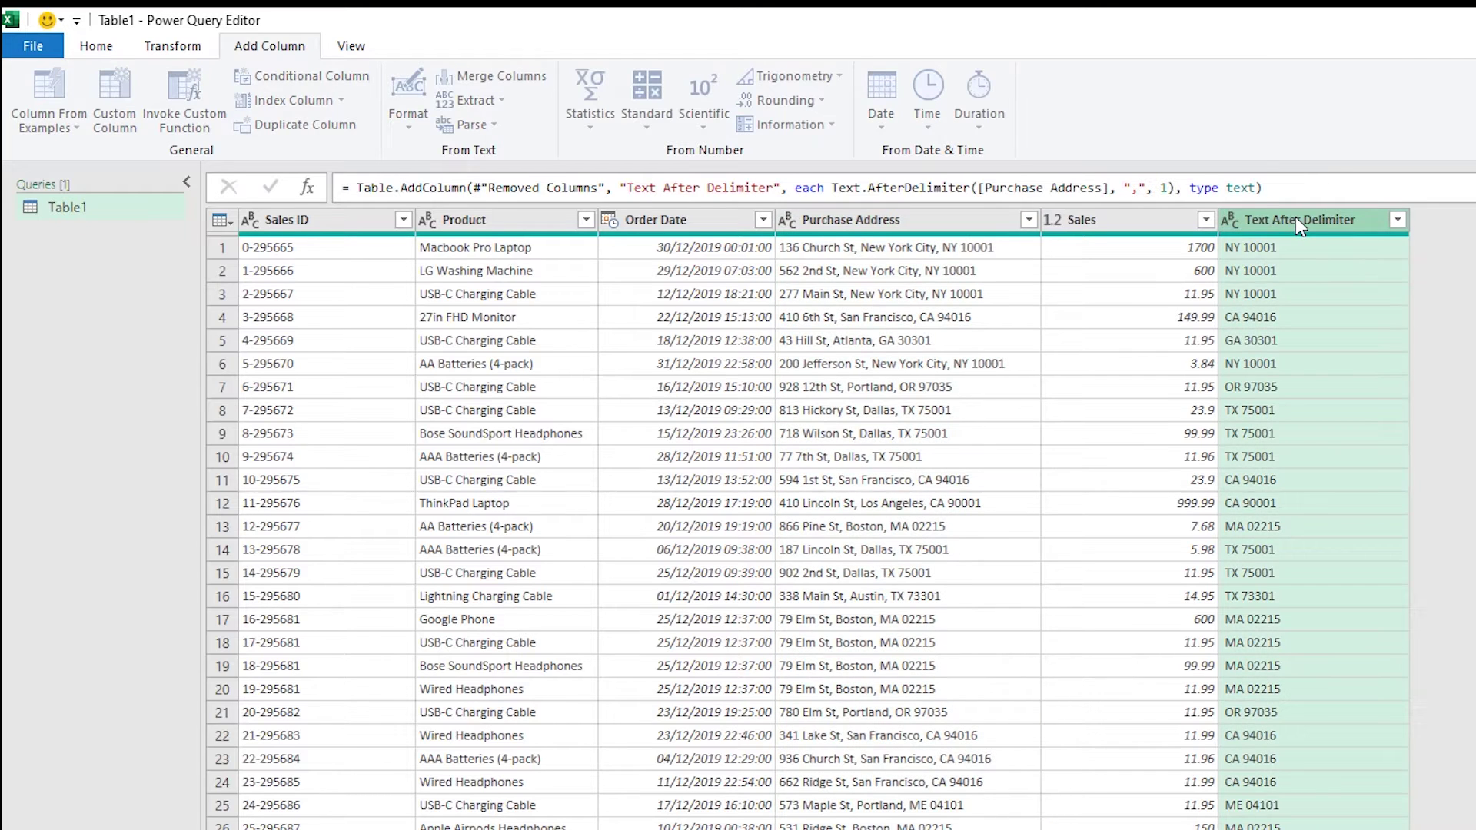
pyautogui.write('Zi')
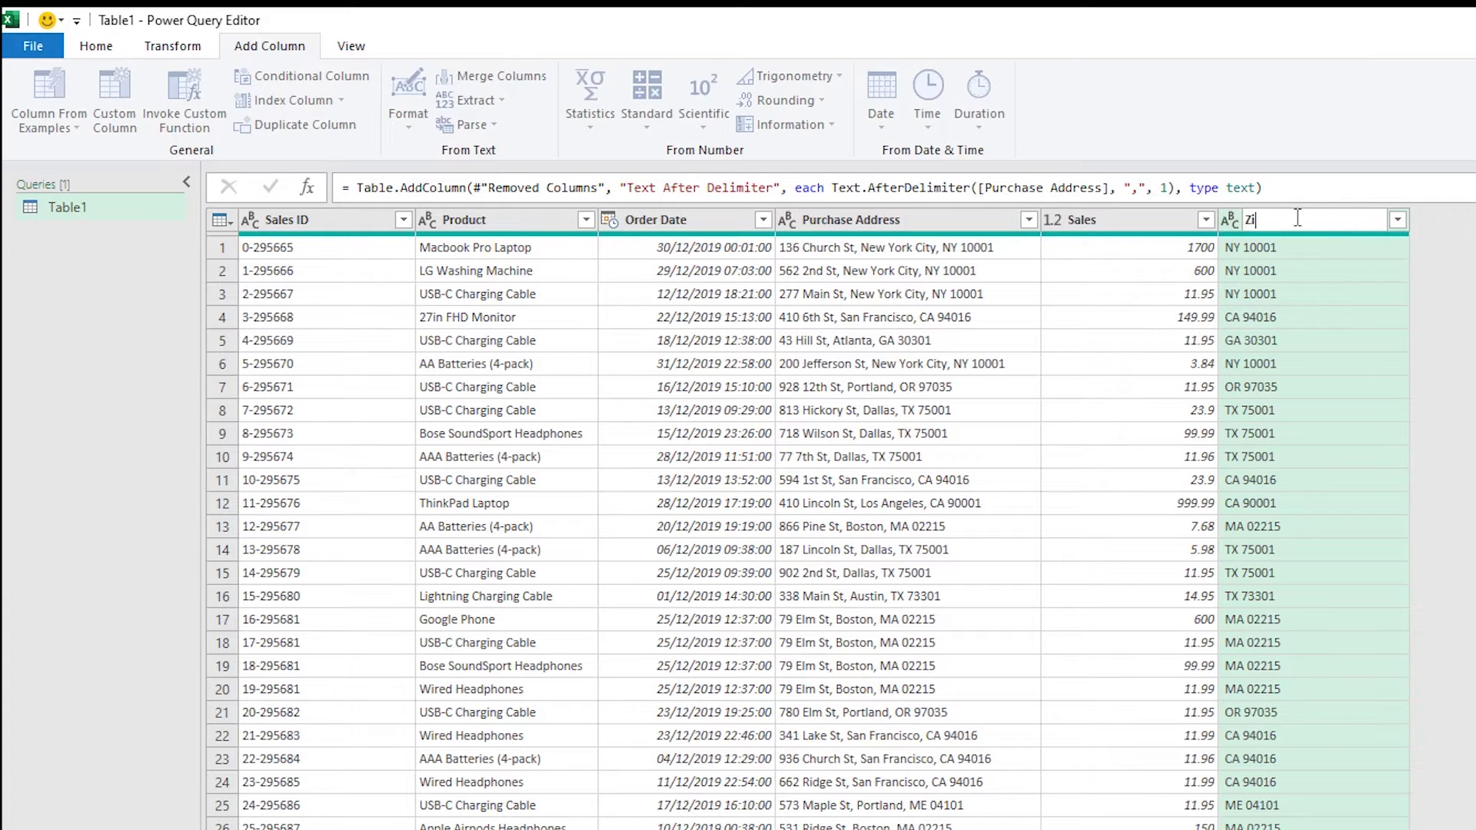
pyautogui.write('p Code')
pyautogui.press('Return')
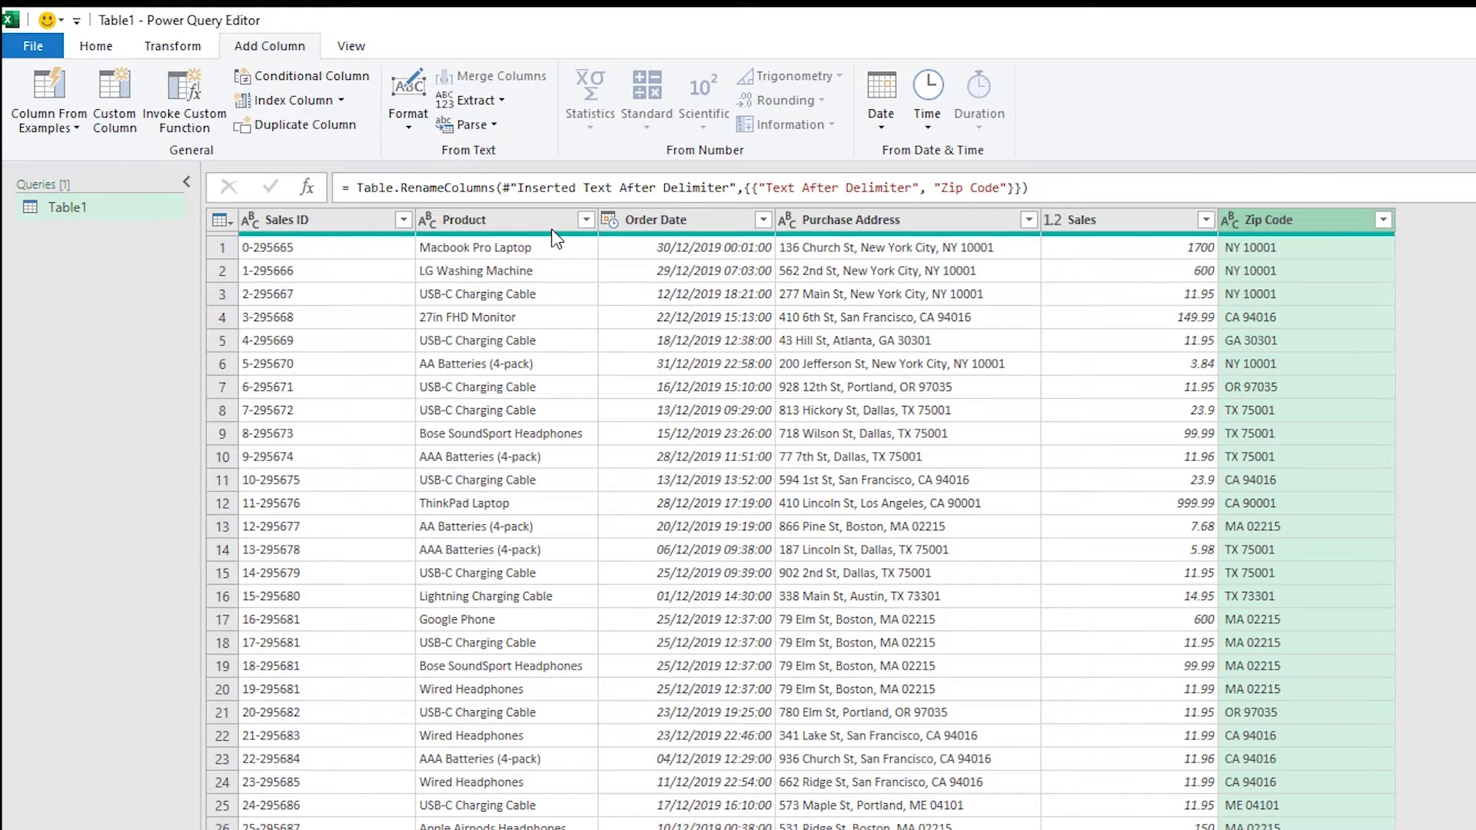
pyautogui.click(530, 226)
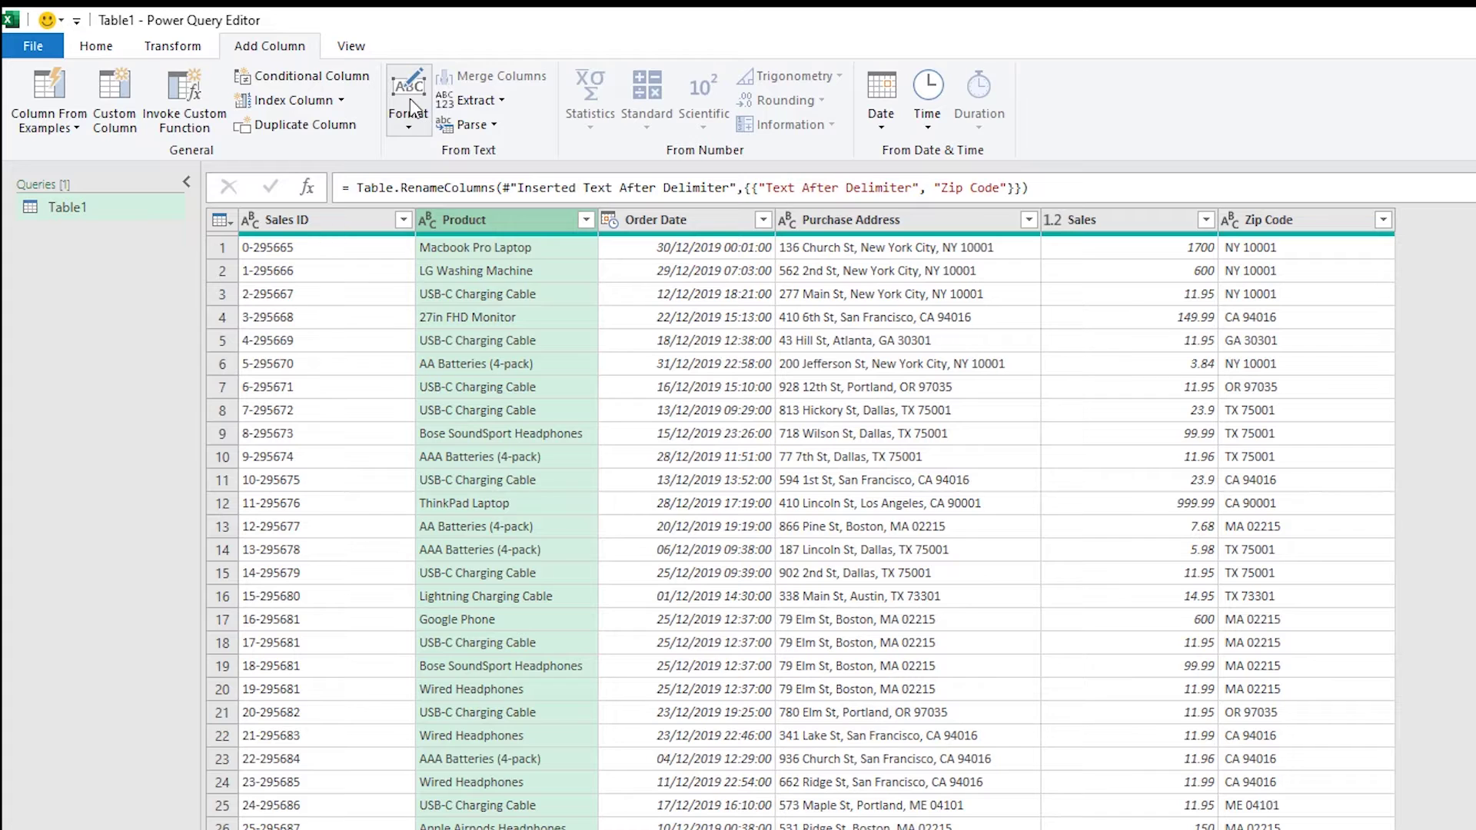
pyautogui.click(188, 47)
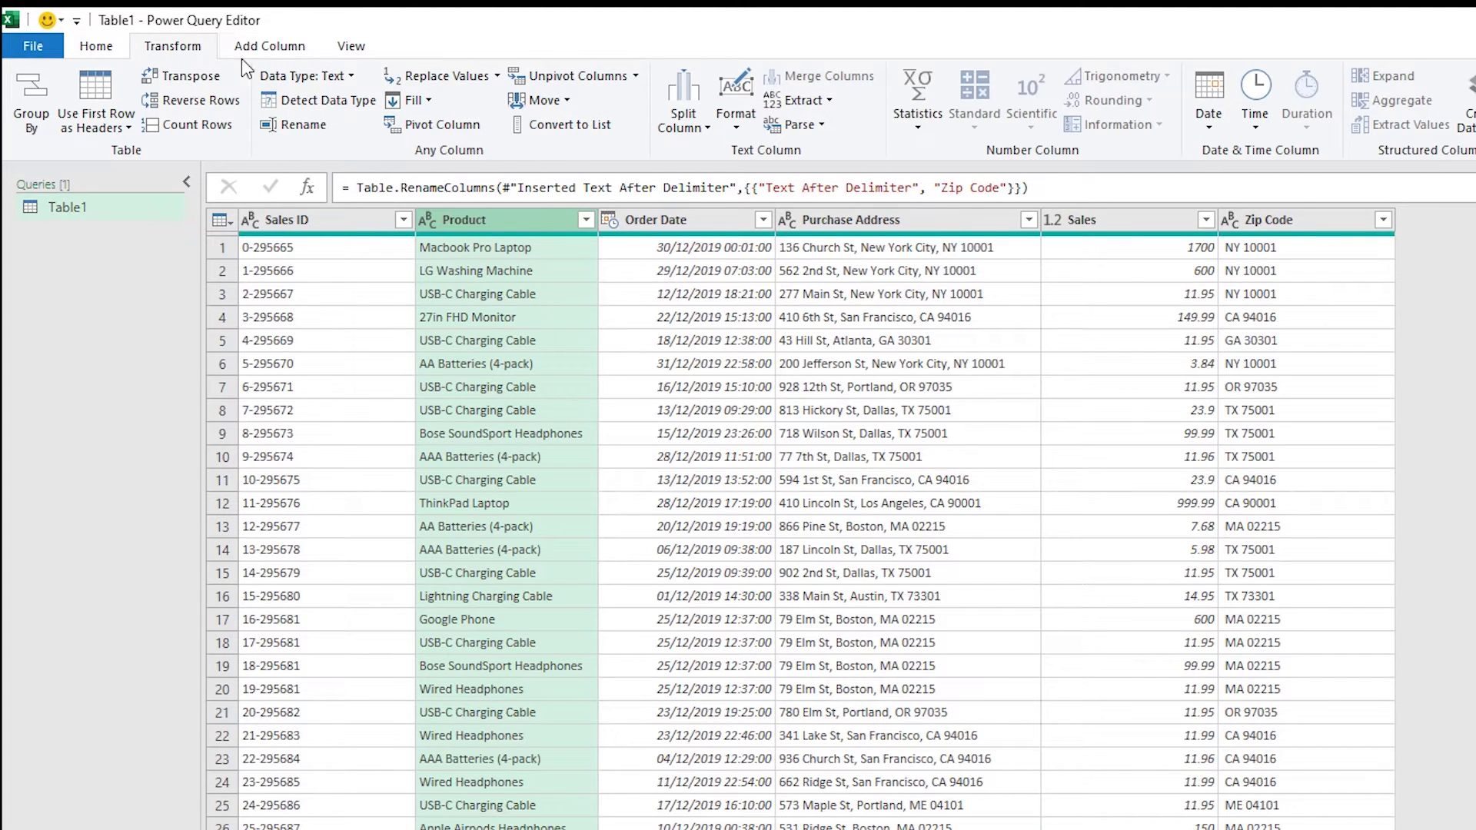
pyautogui.click(738, 115)
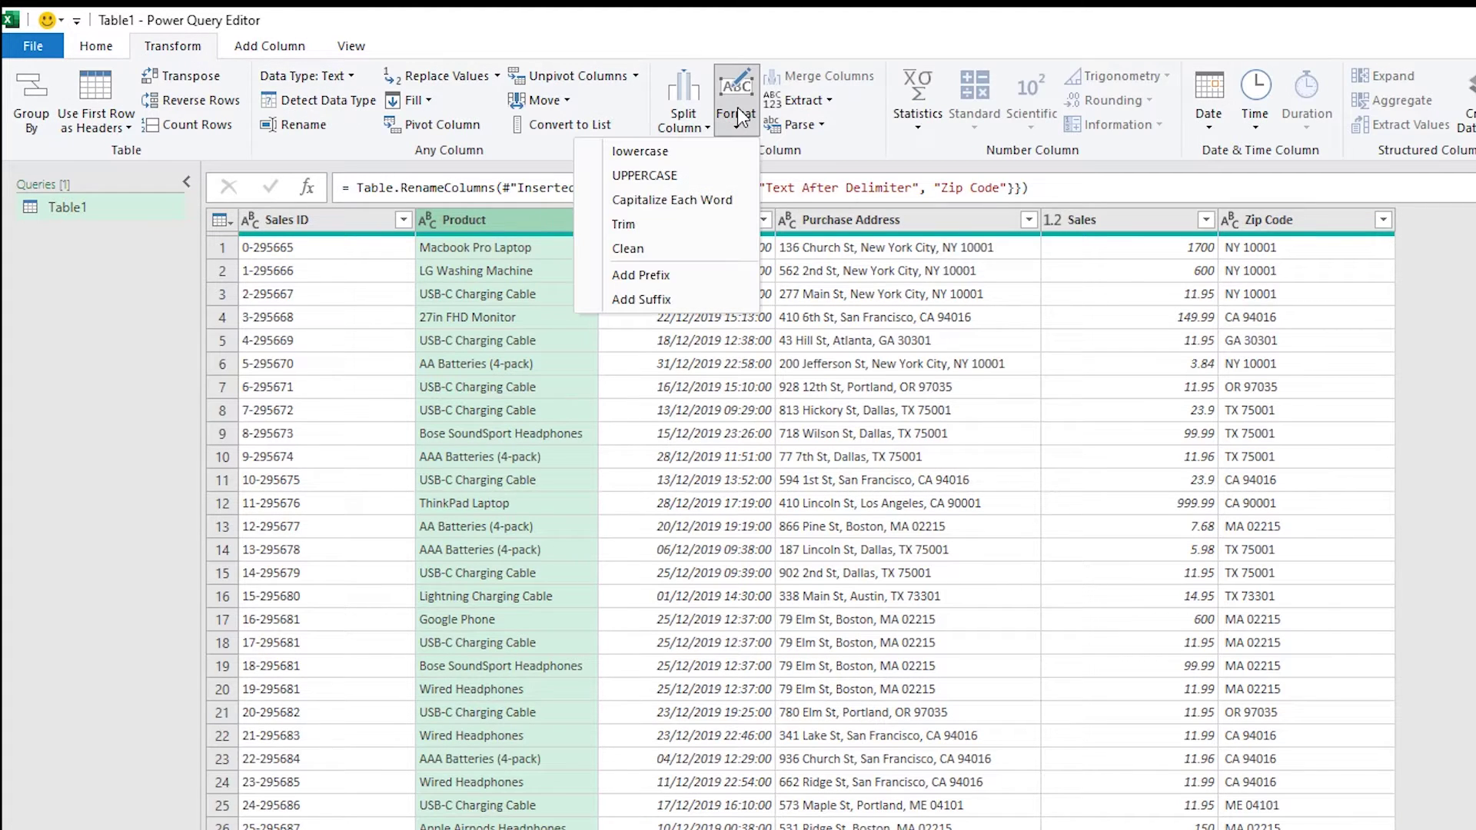
pyautogui.click(719, 158)
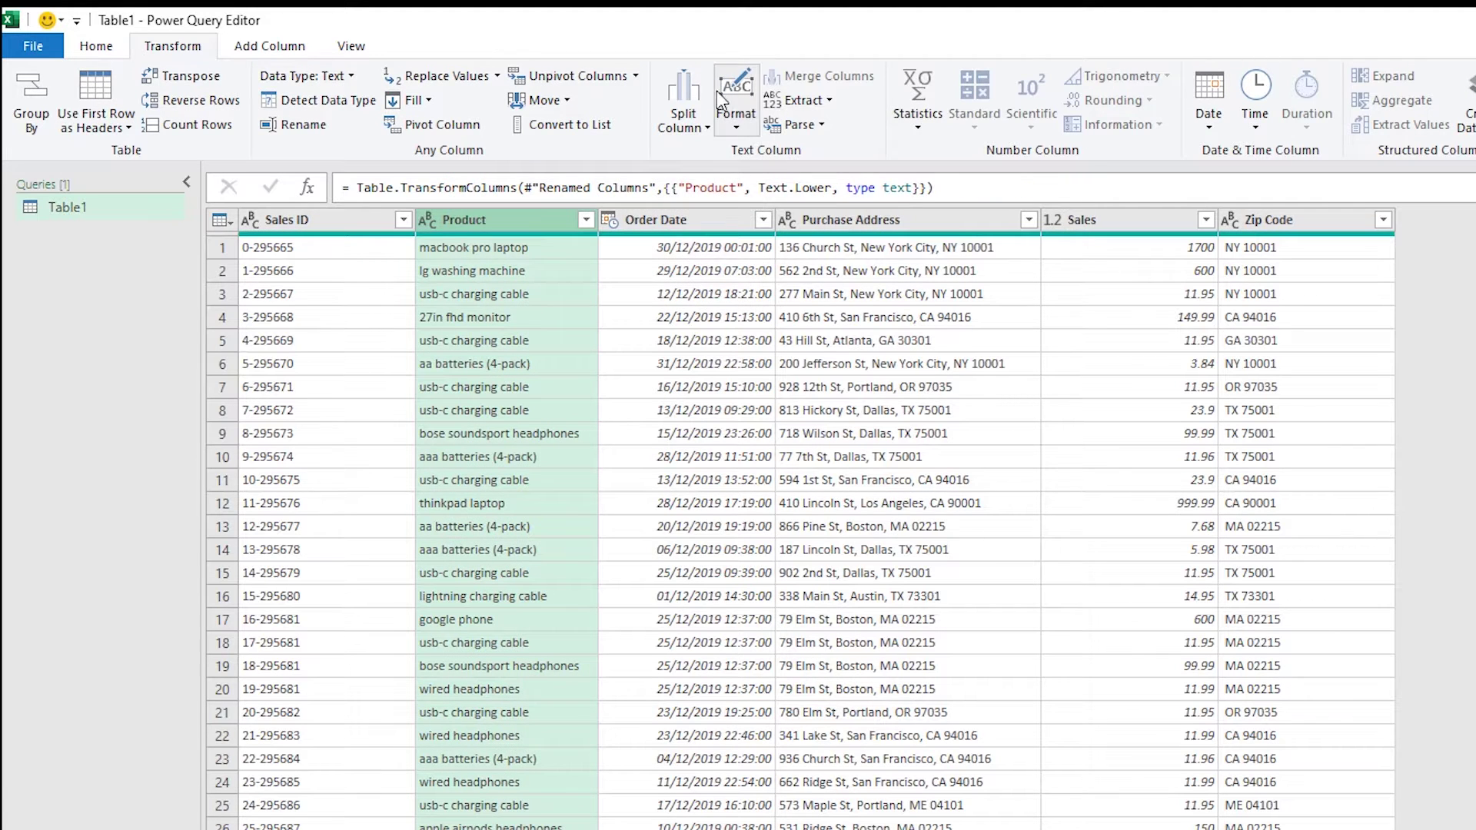
pyautogui.click(729, 107)
pyautogui.click(723, 171)
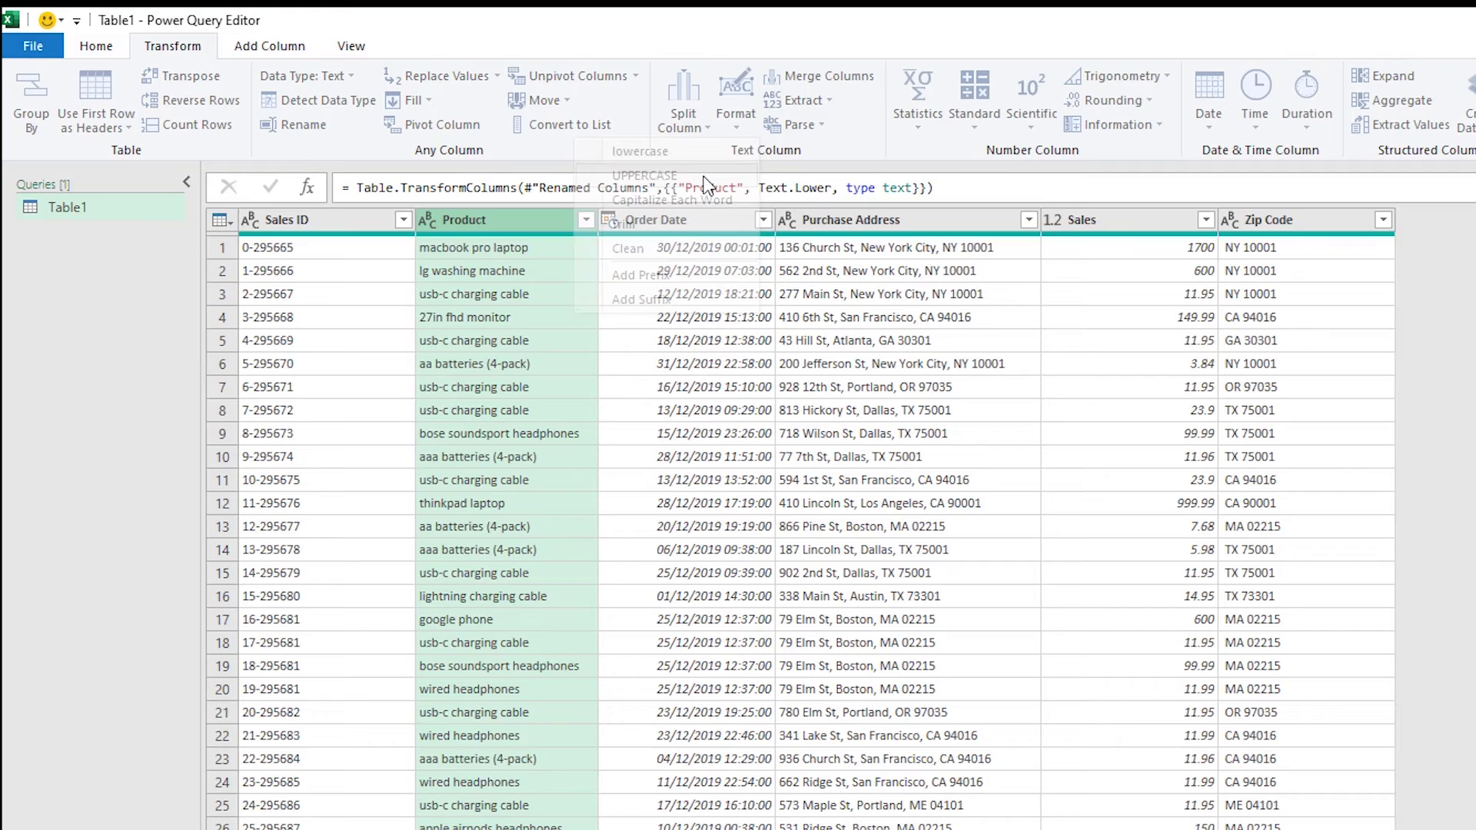
pyautogui.click(736, 116)
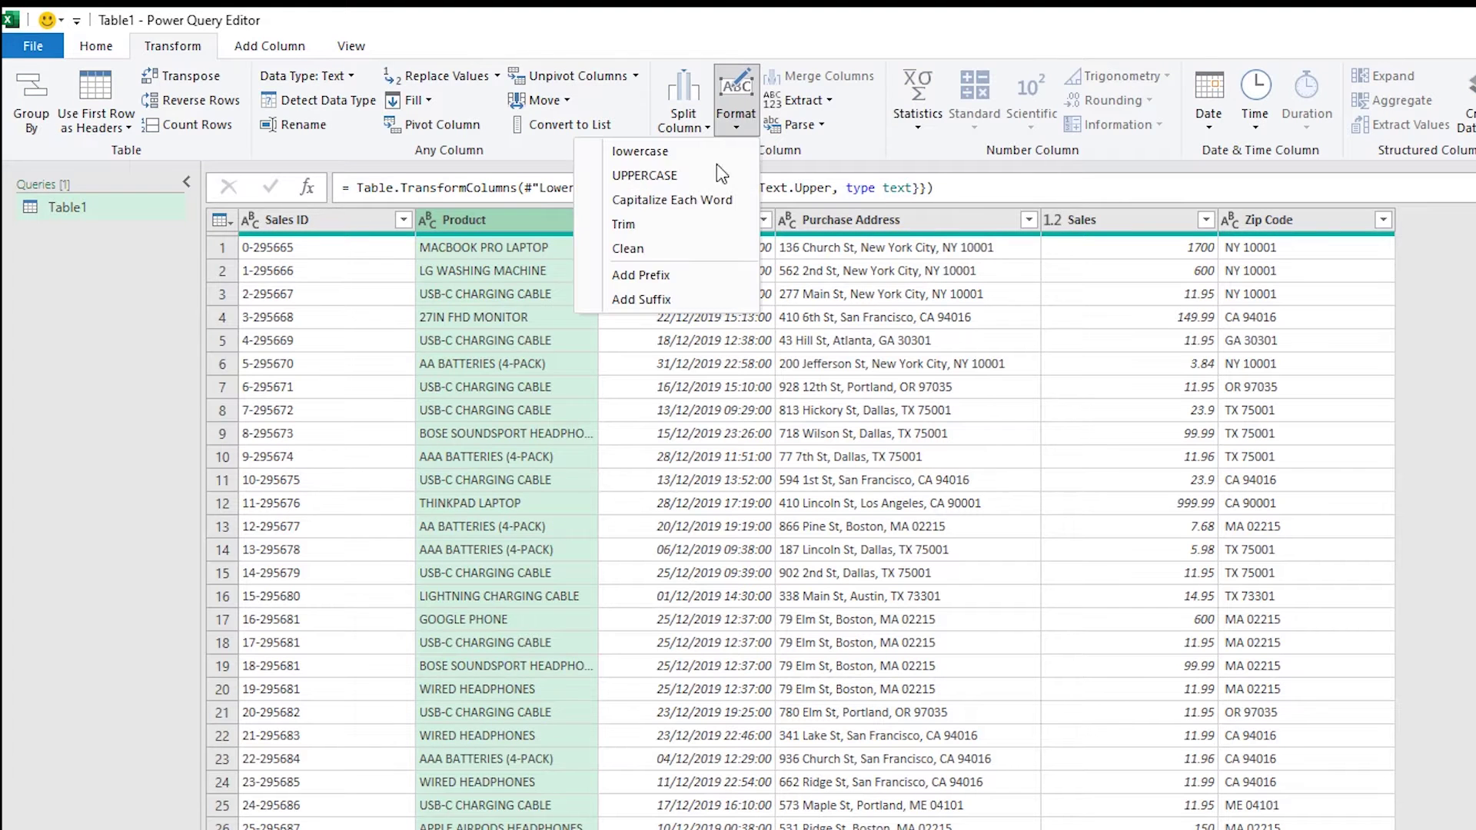
pyautogui.click(705, 202)
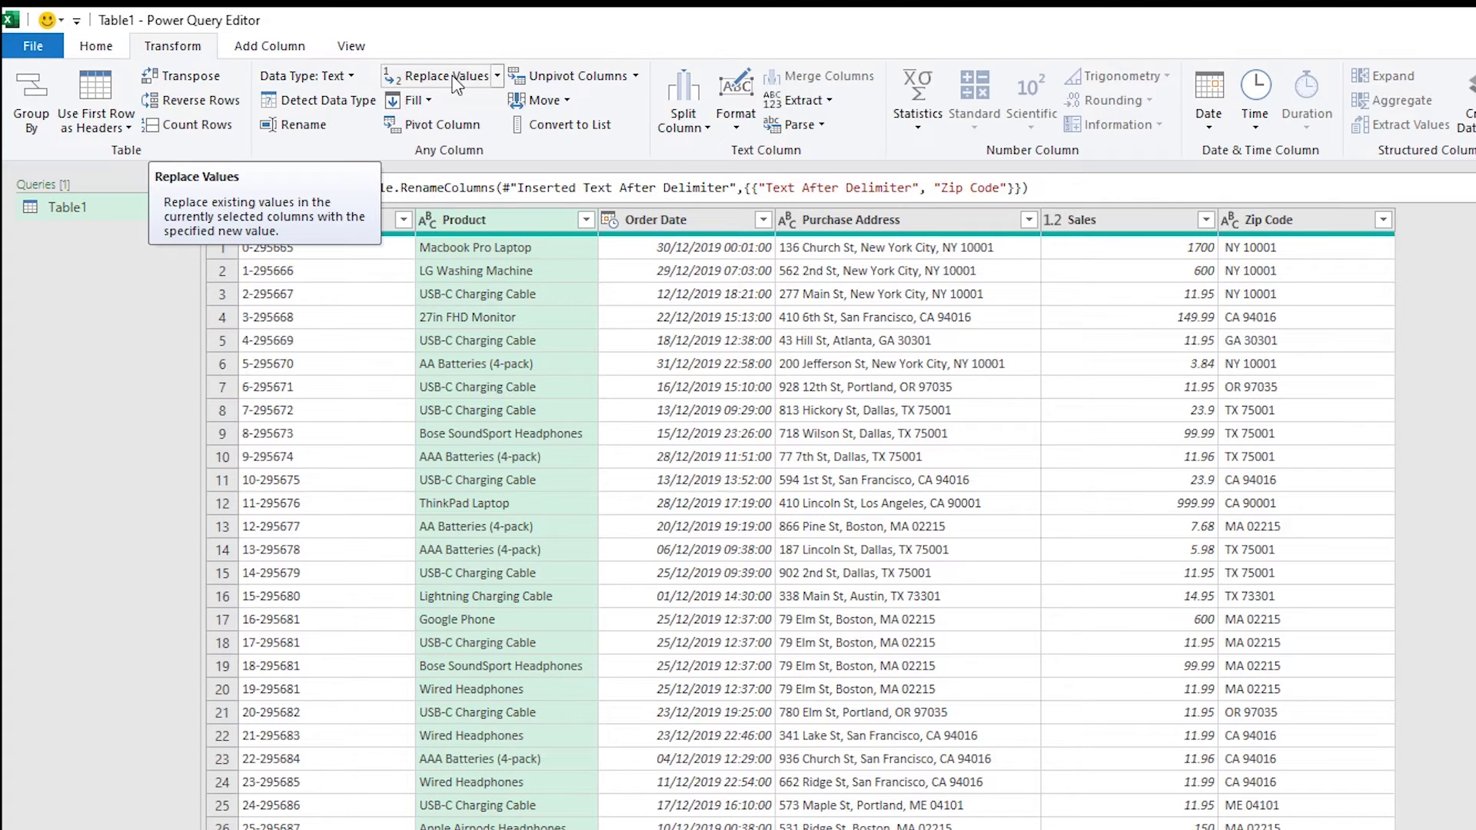
# - Review the Product values, then replace ThinkPad with Lenovo ThinkPad and Macbook with Apple Macbook
pyautogui.click(586, 220)
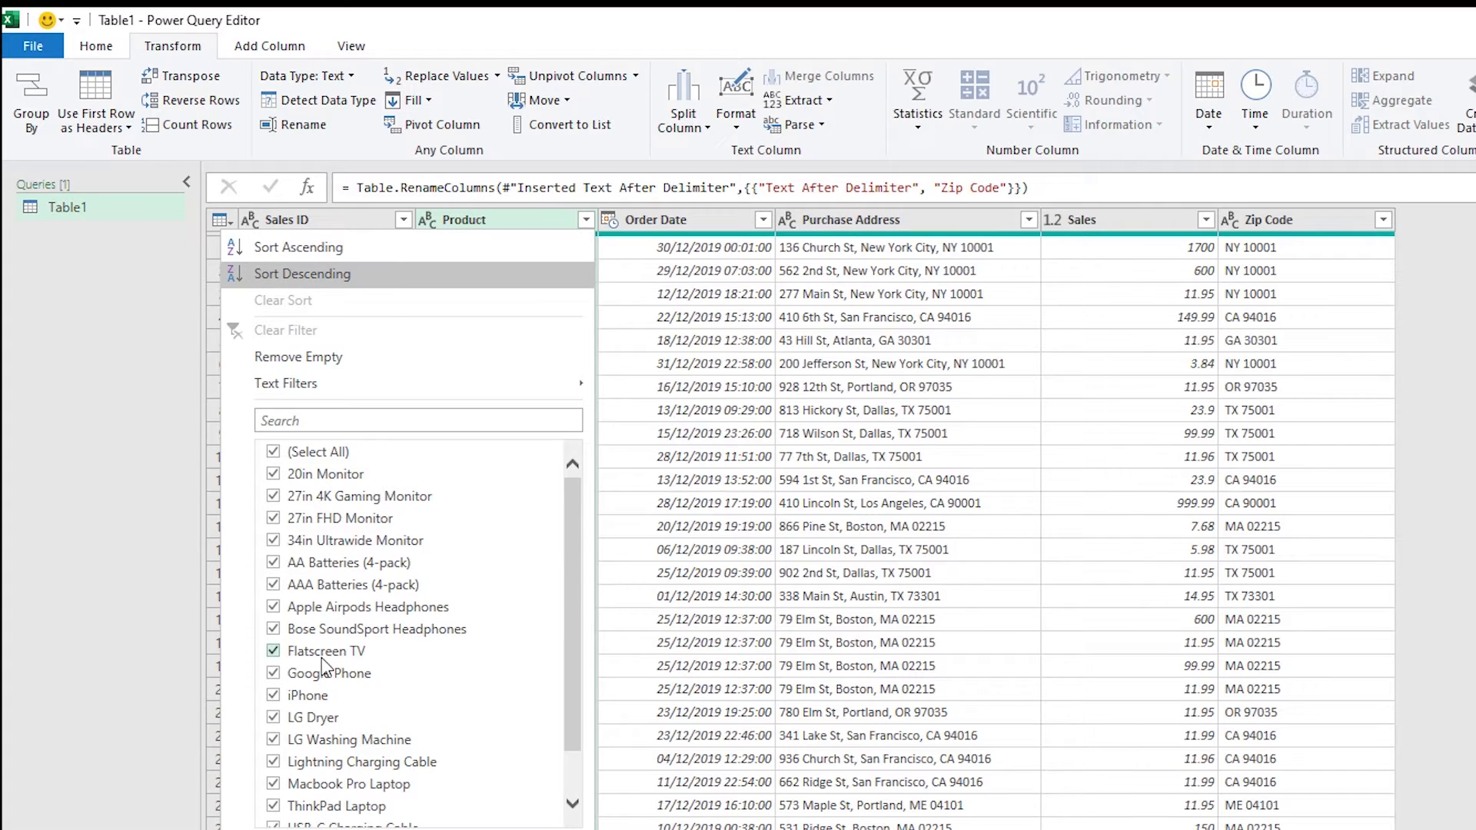
pyautogui.scroll(-1, 332, 673)
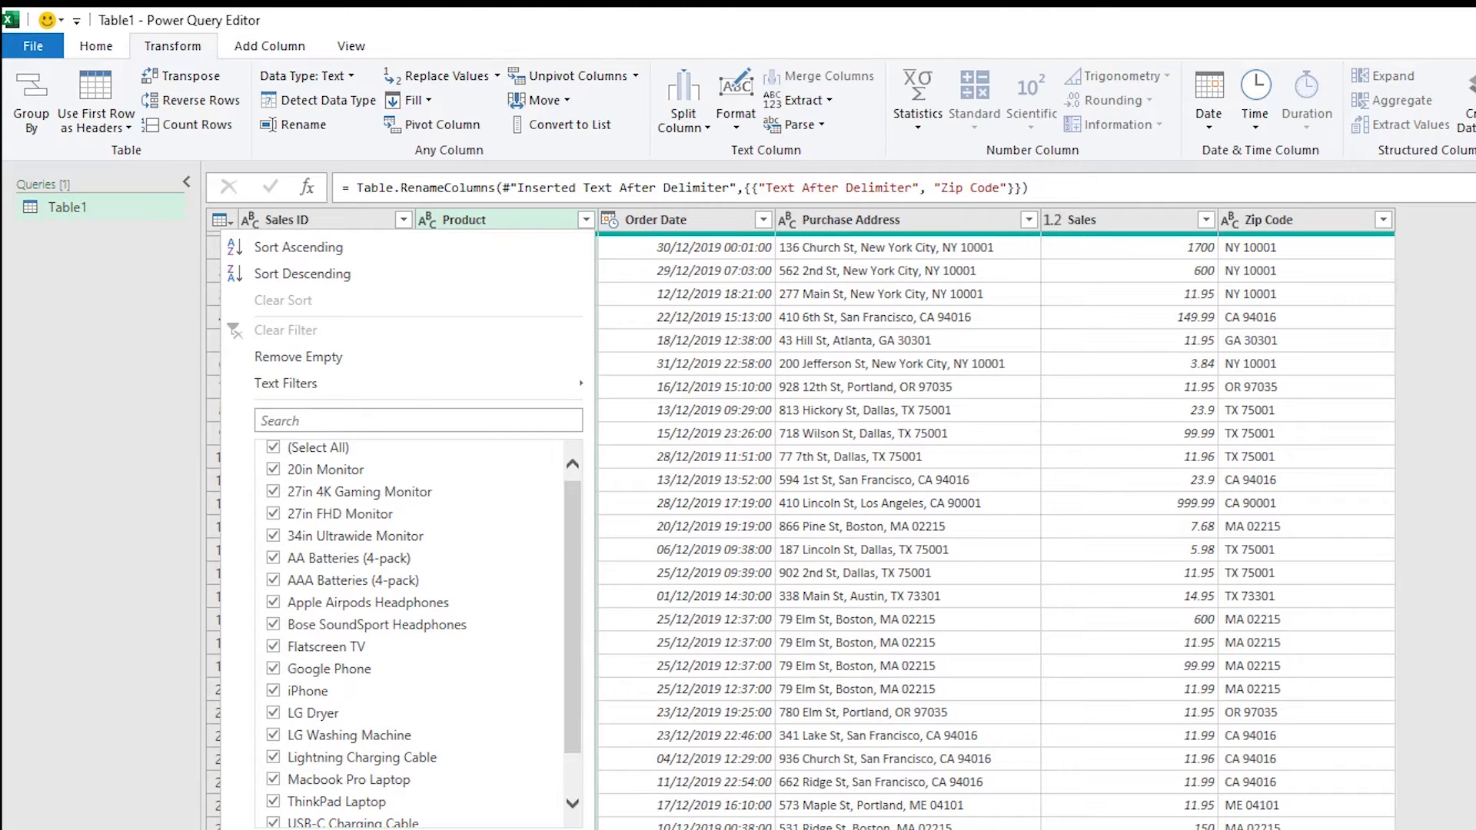
pyautogui.press('Escape')
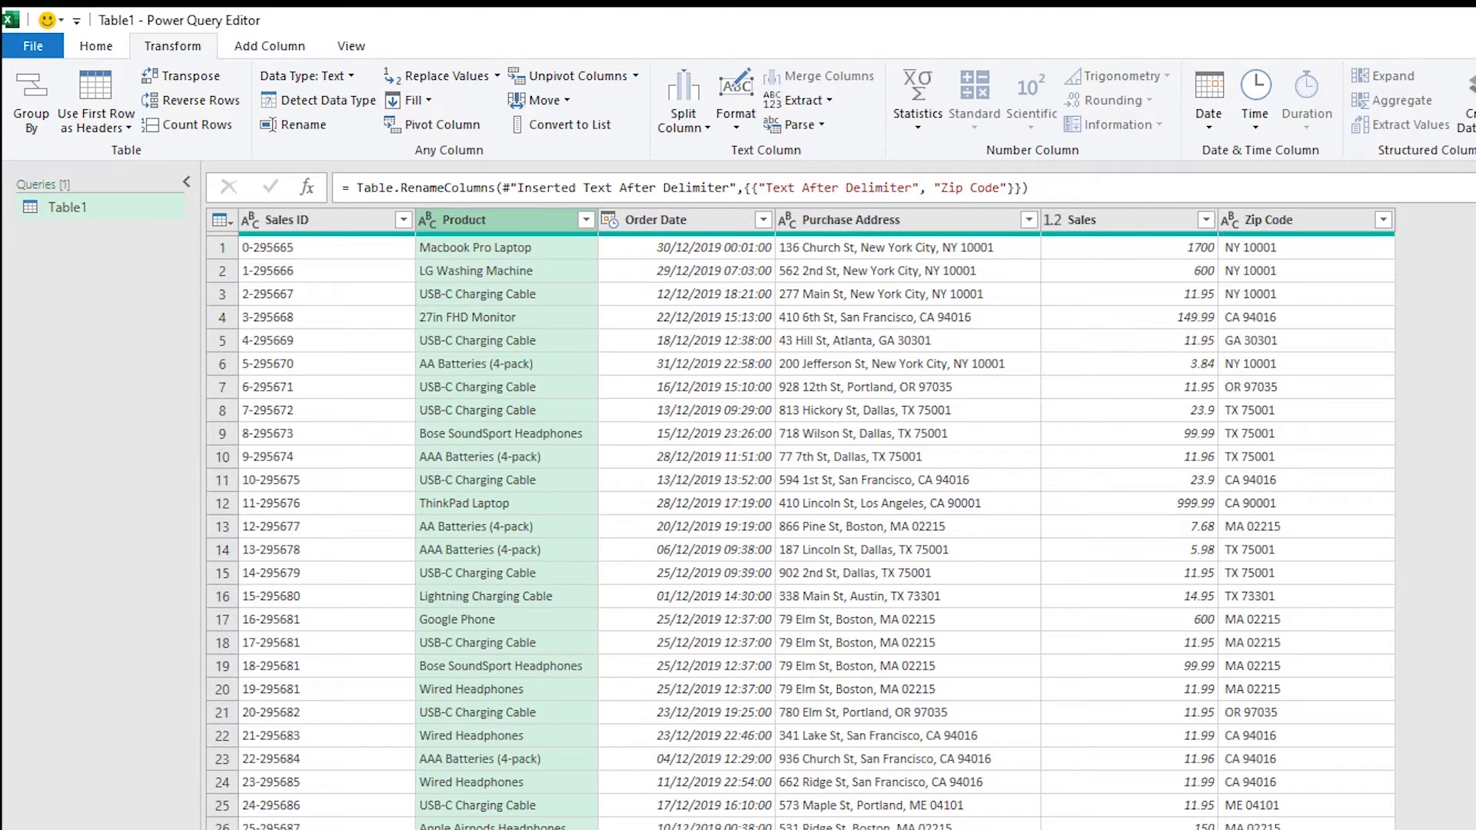
pyautogui.click(446, 78)
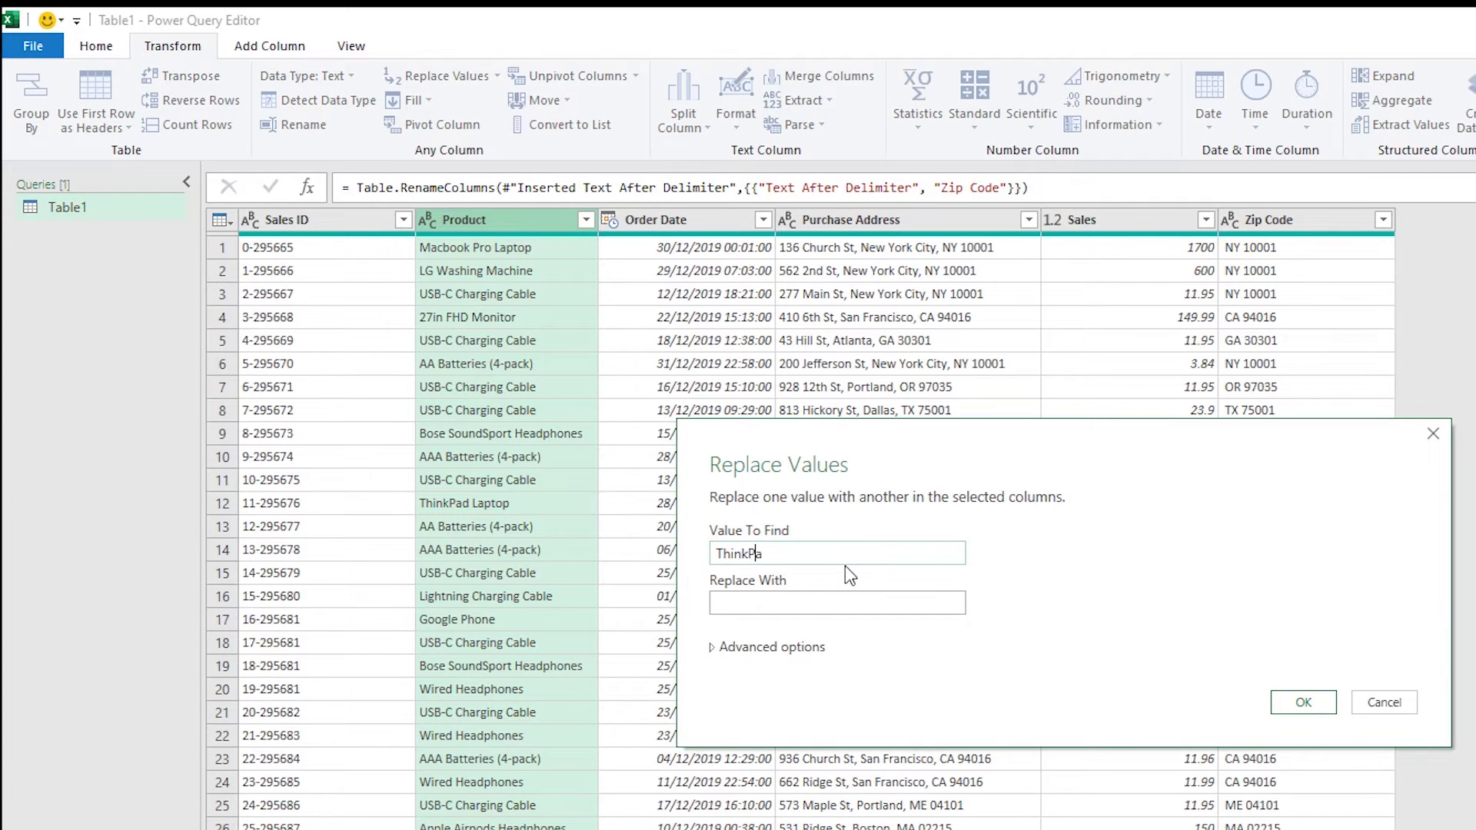
pyautogui.click(807, 605)
pyautogui.write('Lenov')
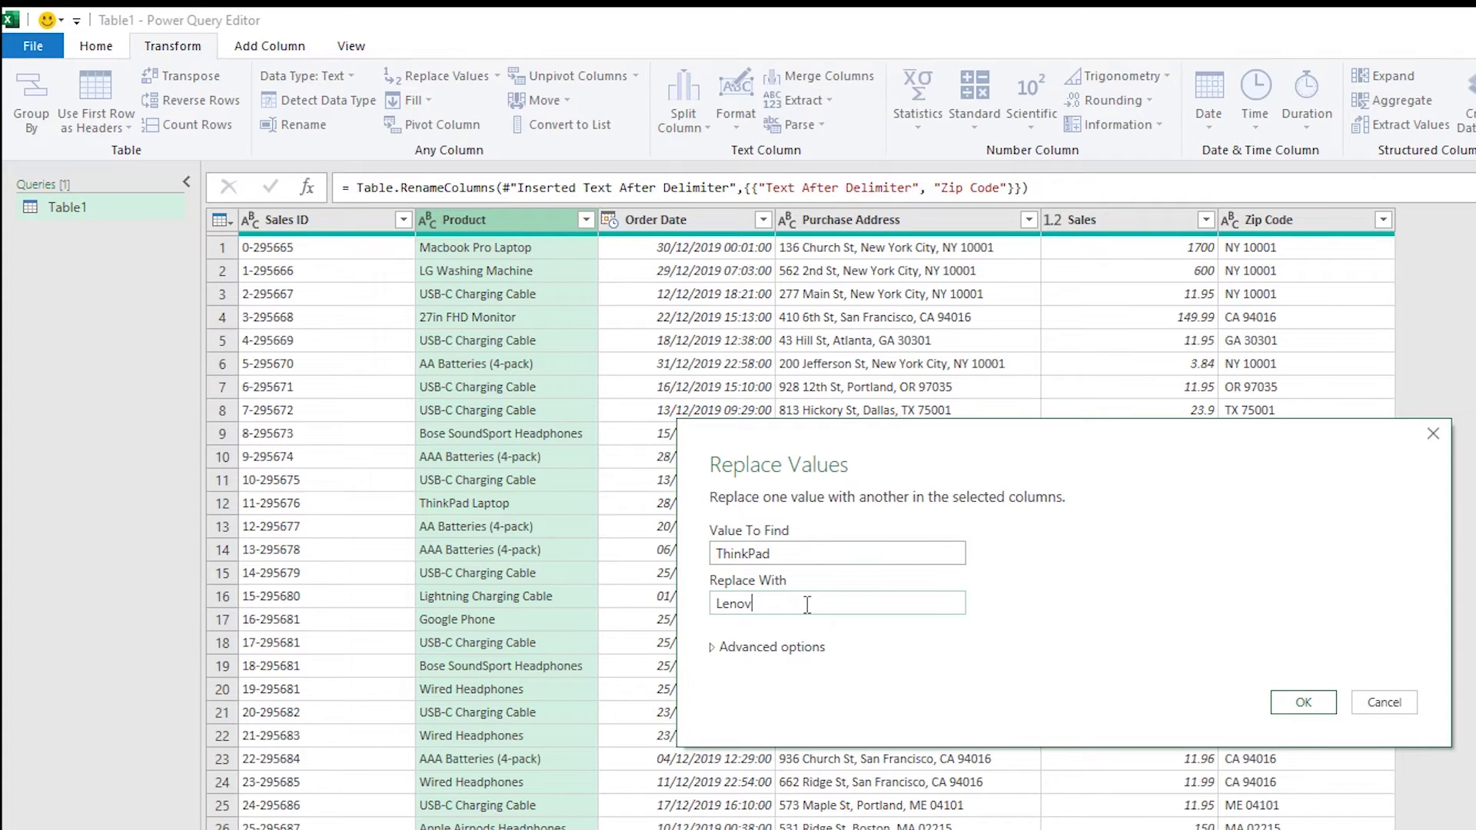
pyautogui.write('o ThinkPad')
pyautogui.click(1303, 701)
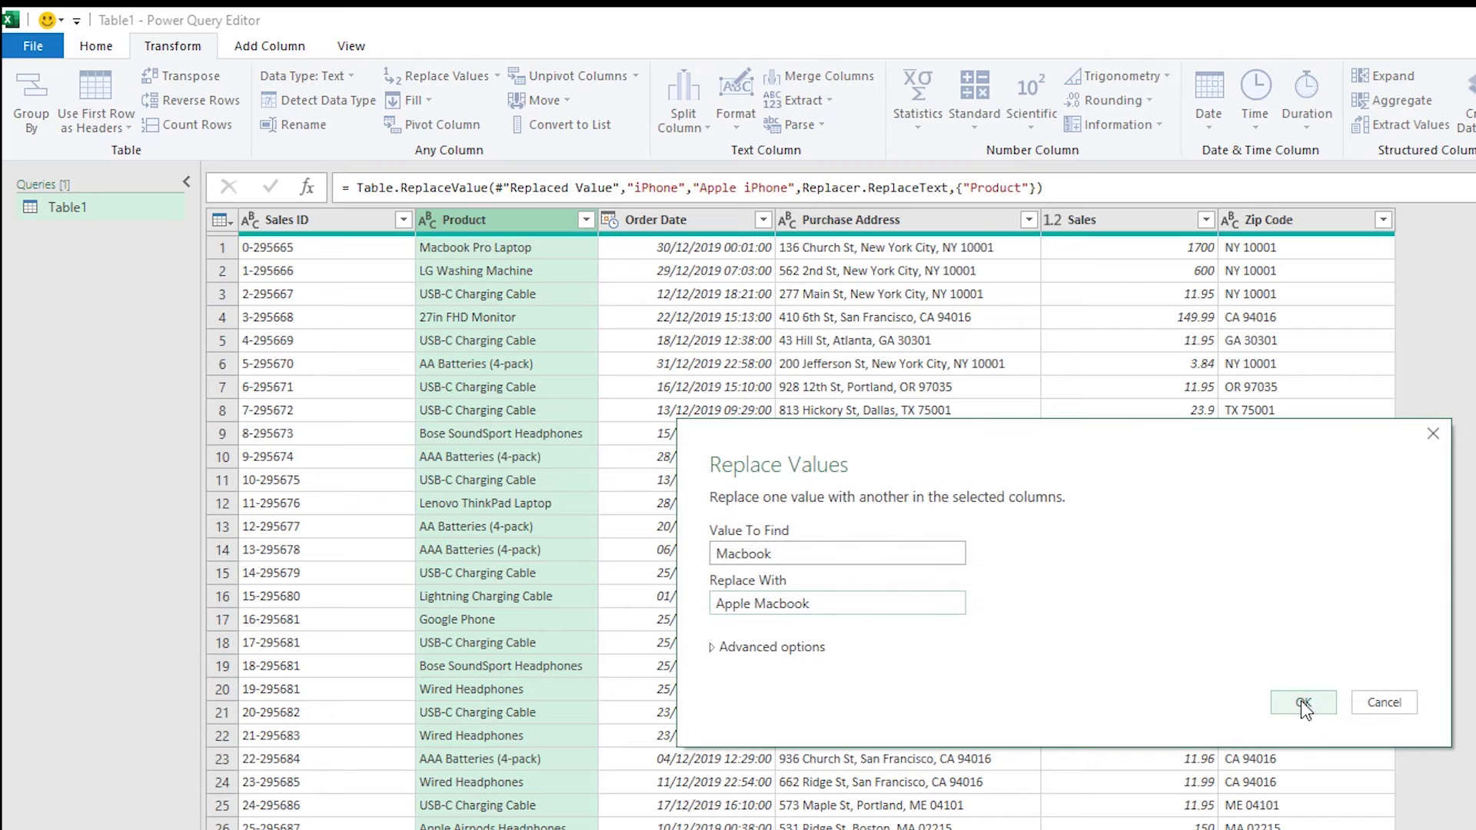
pyautogui.click(1303, 701)
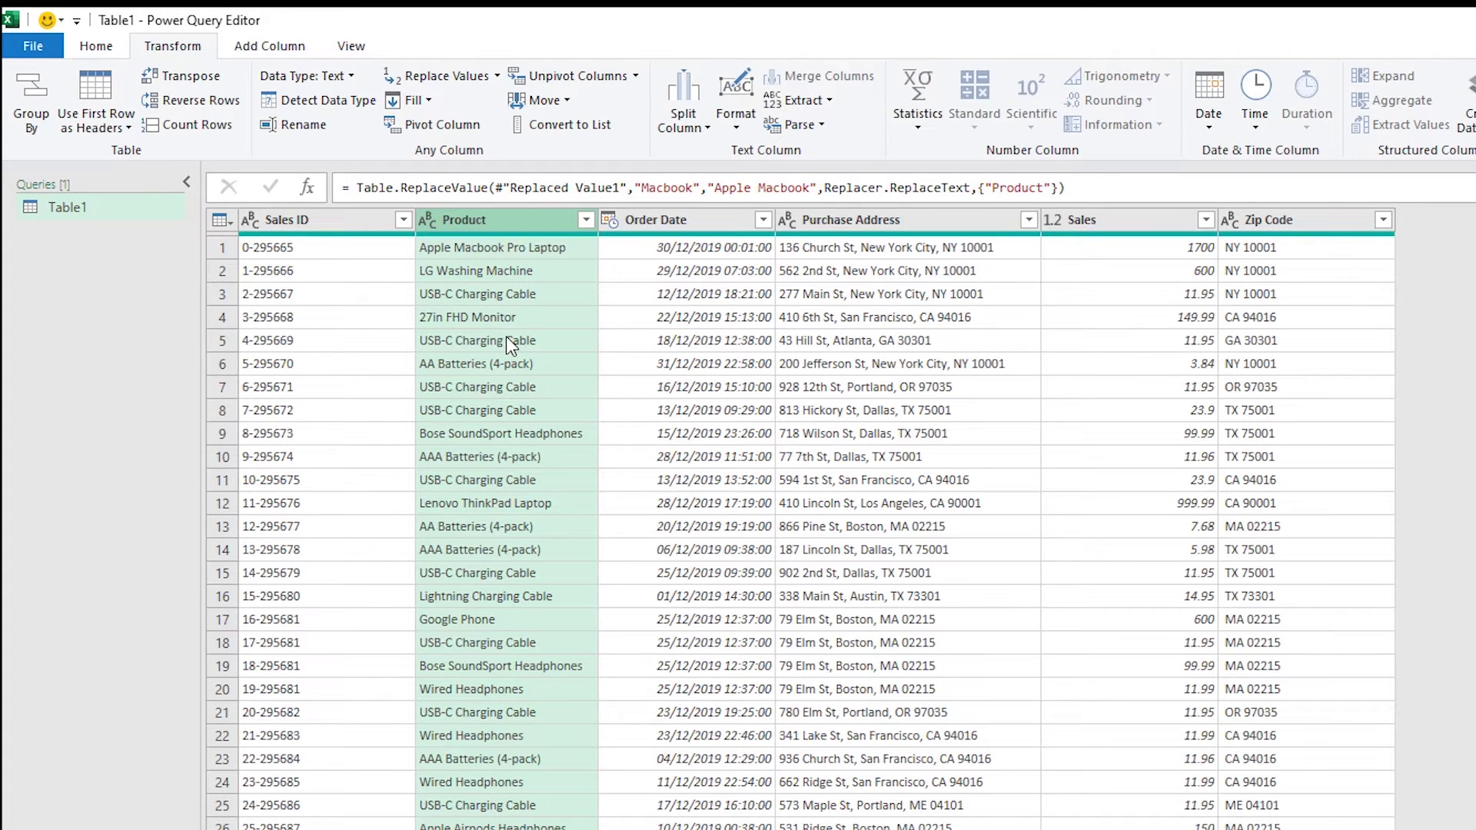
# - Start a conditional column named Brand with four condition rows
pyautogui.click(270, 47)
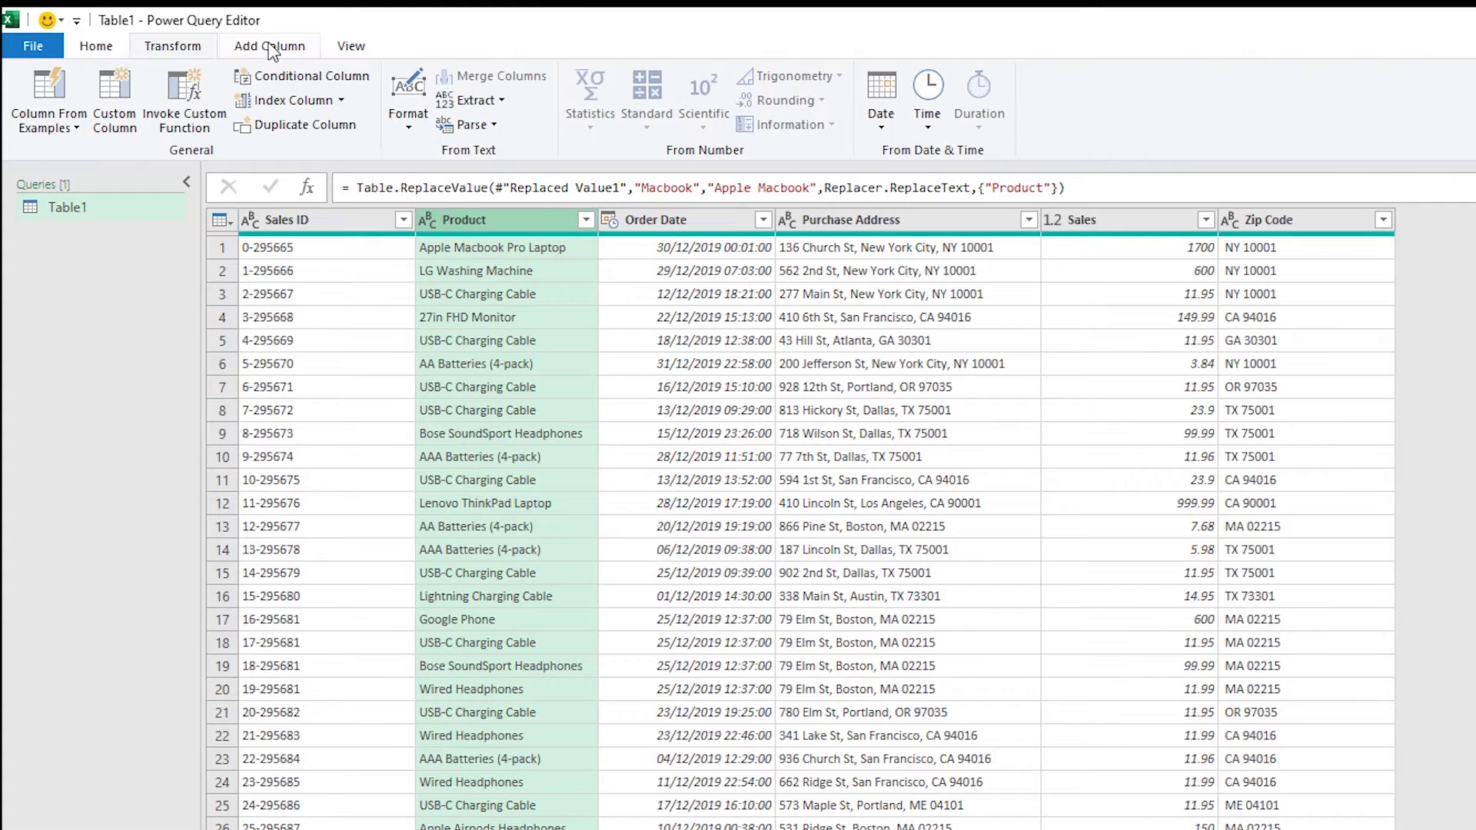
pyautogui.click(296, 76)
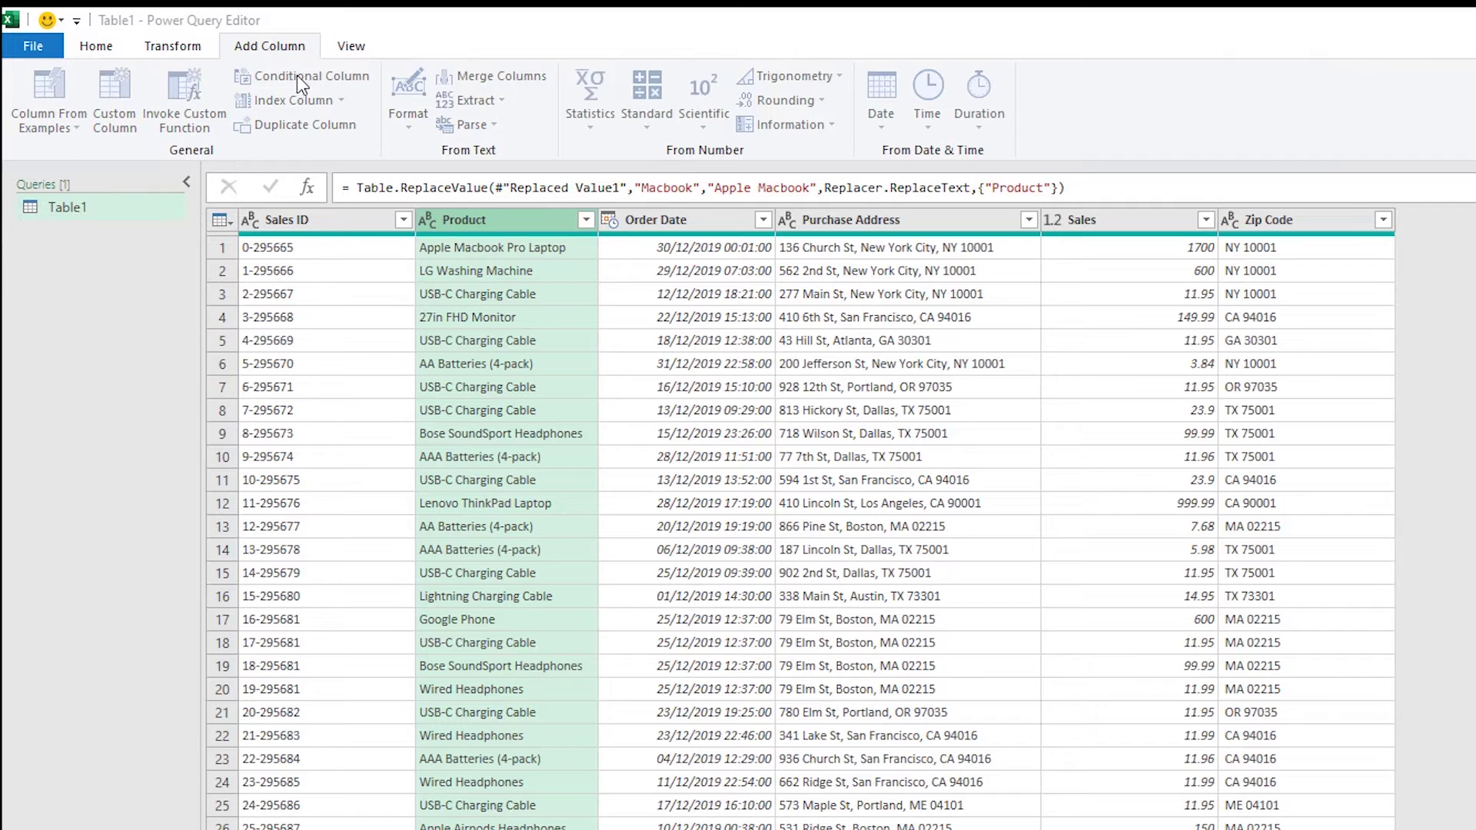
pyautogui.doubleClick(701, 502)
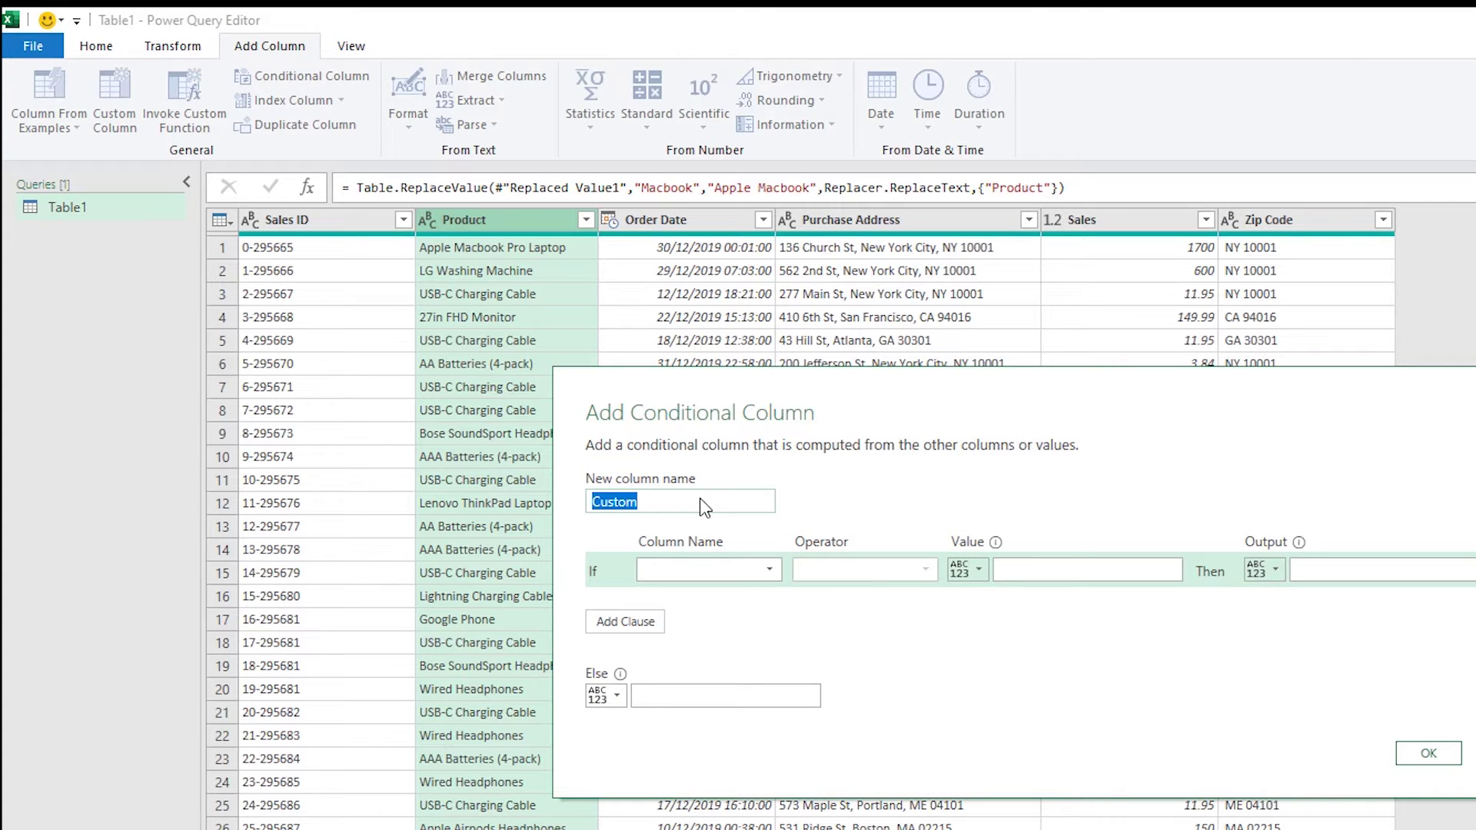
pyautogui.write('Brand')
pyautogui.click(629, 621)
pyautogui.click(640, 652)
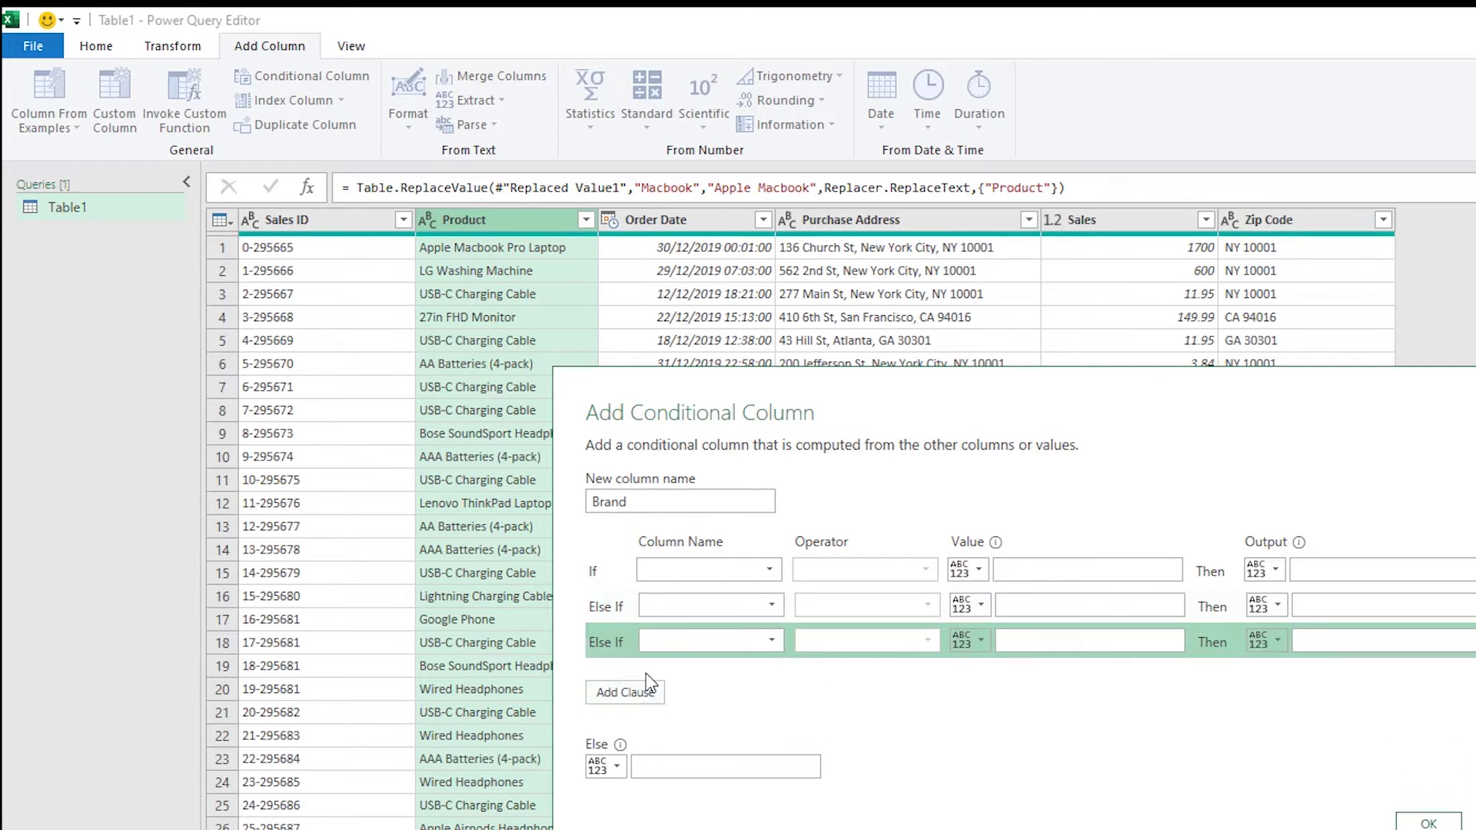
pyautogui.click(641, 692)
# - Set the first rule to test whether Product contains Apple
pyautogui.click(755, 568)
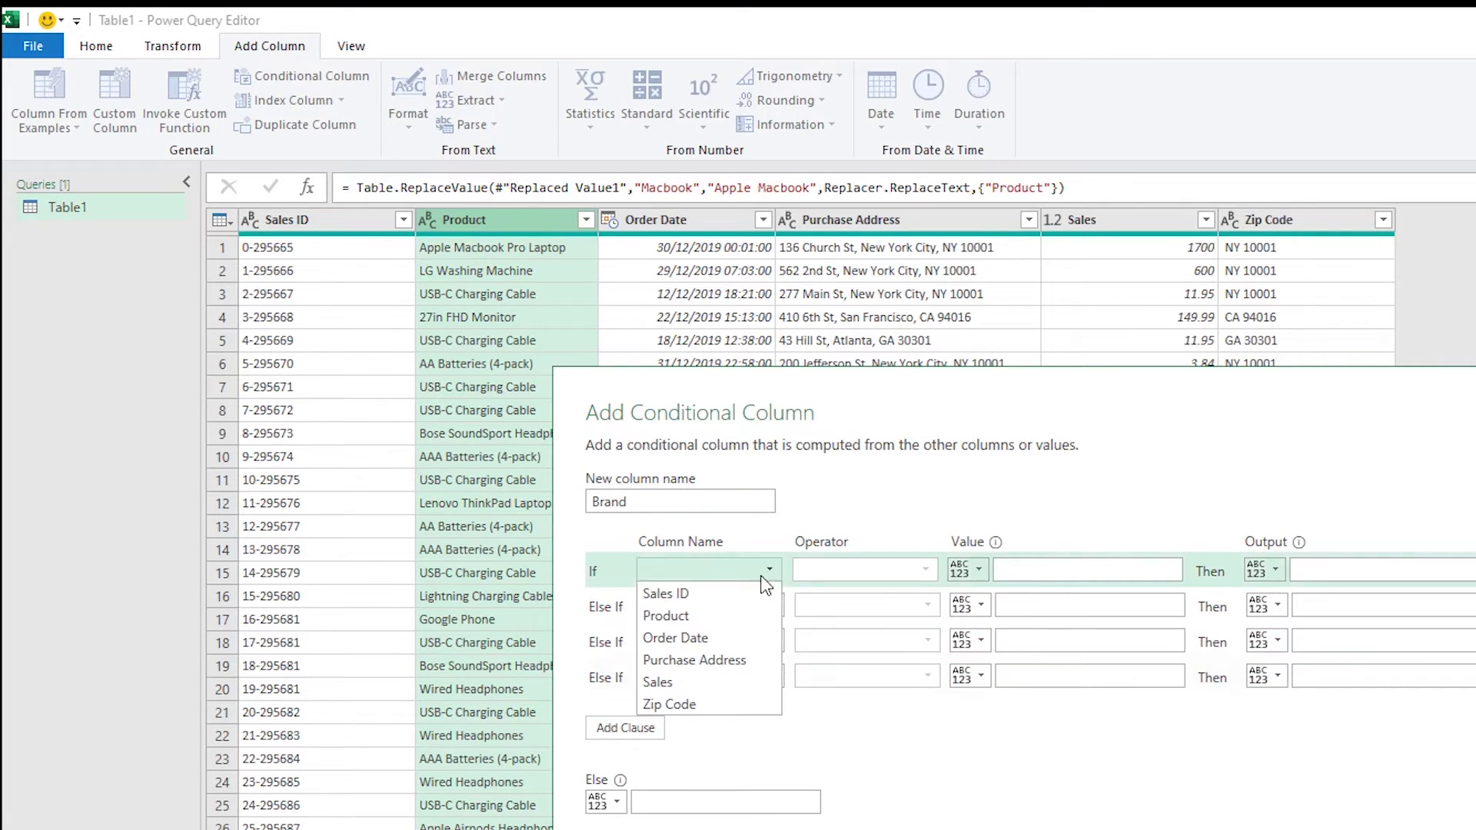
pyautogui.click(715, 615)
pyautogui.click(892, 570)
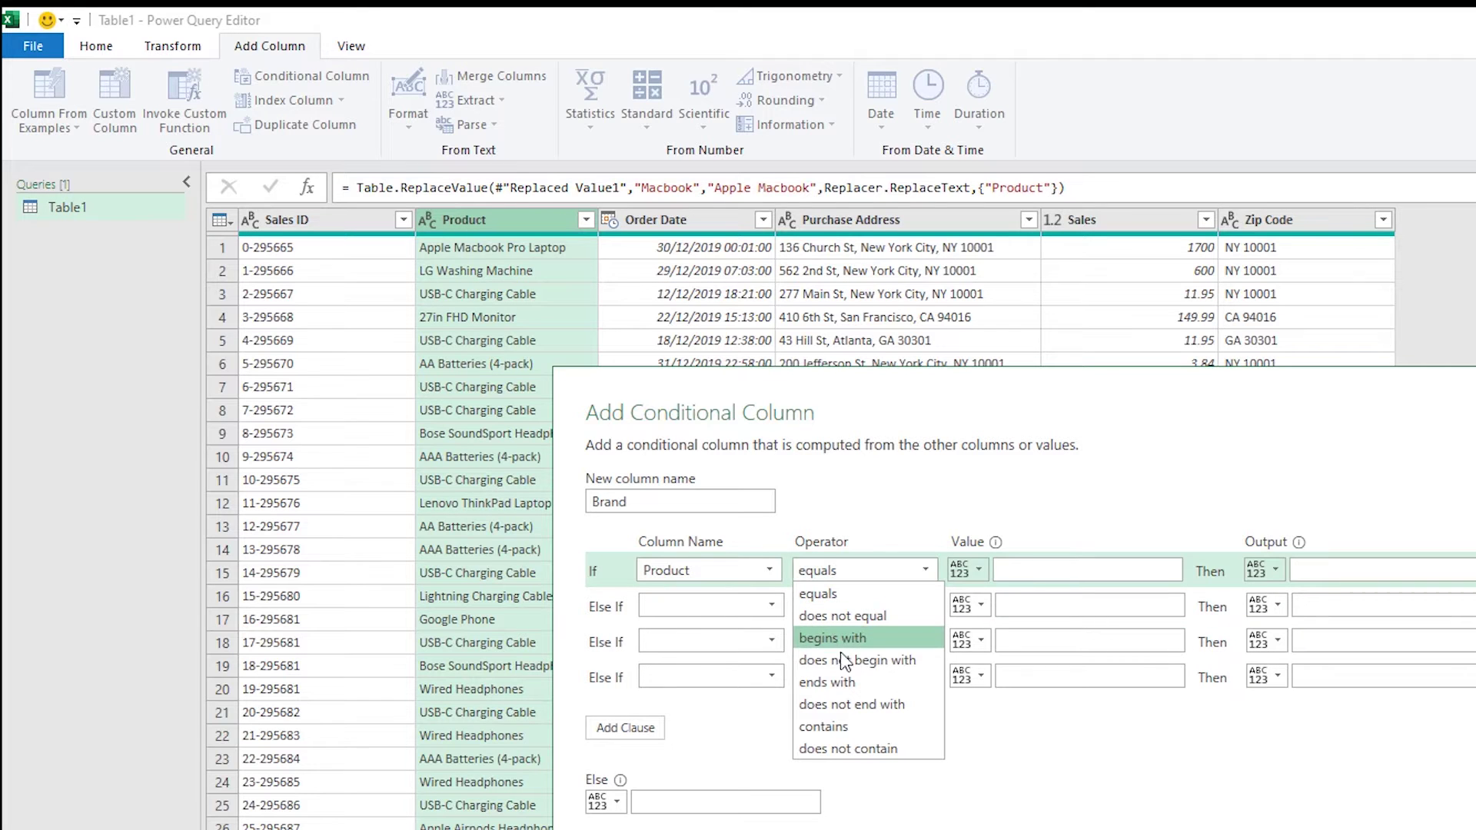
pyautogui.click(855, 727)
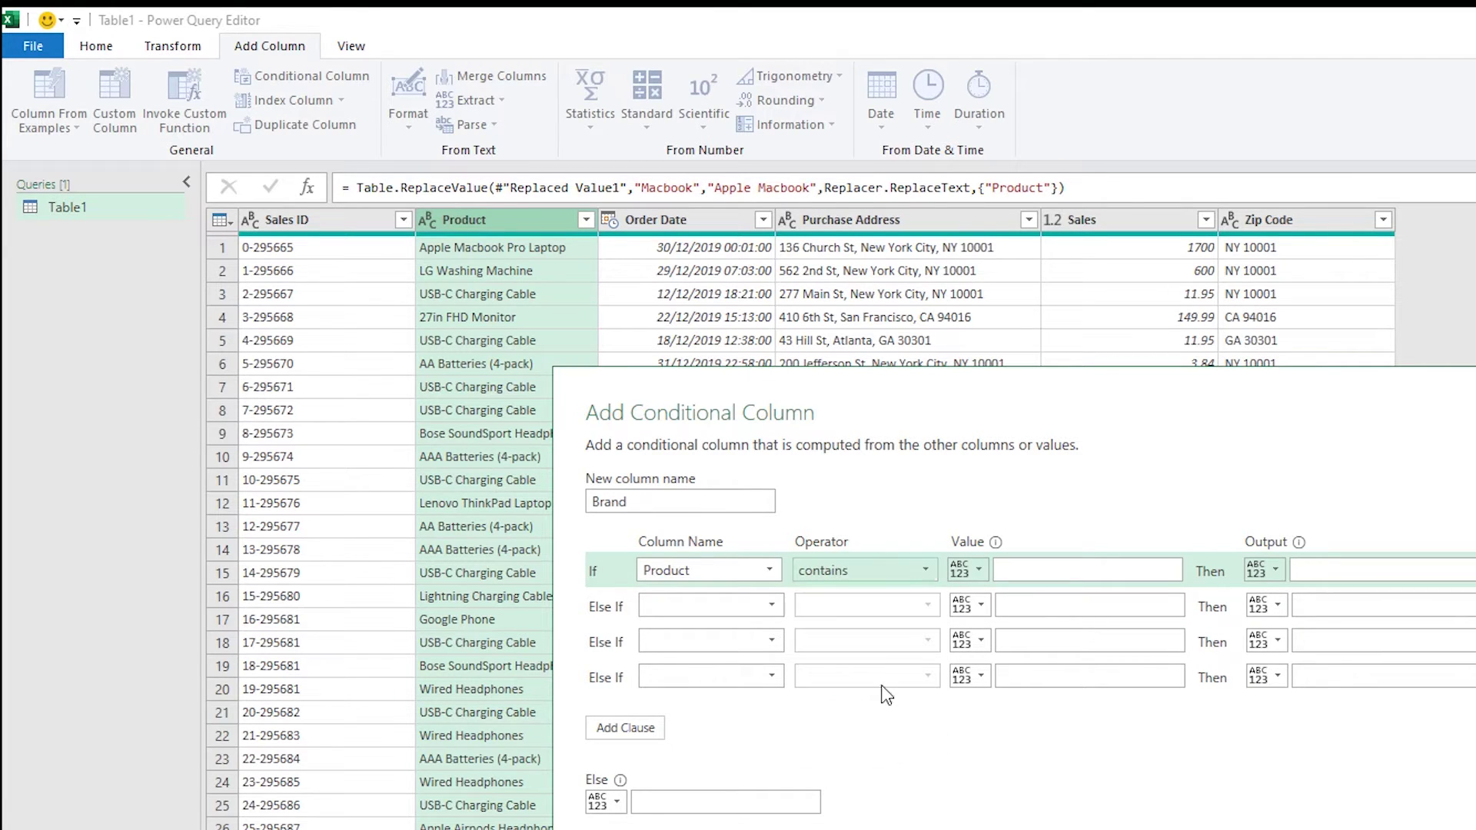
pyautogui.click(1040, 573)
pyautogui.write('Apple')
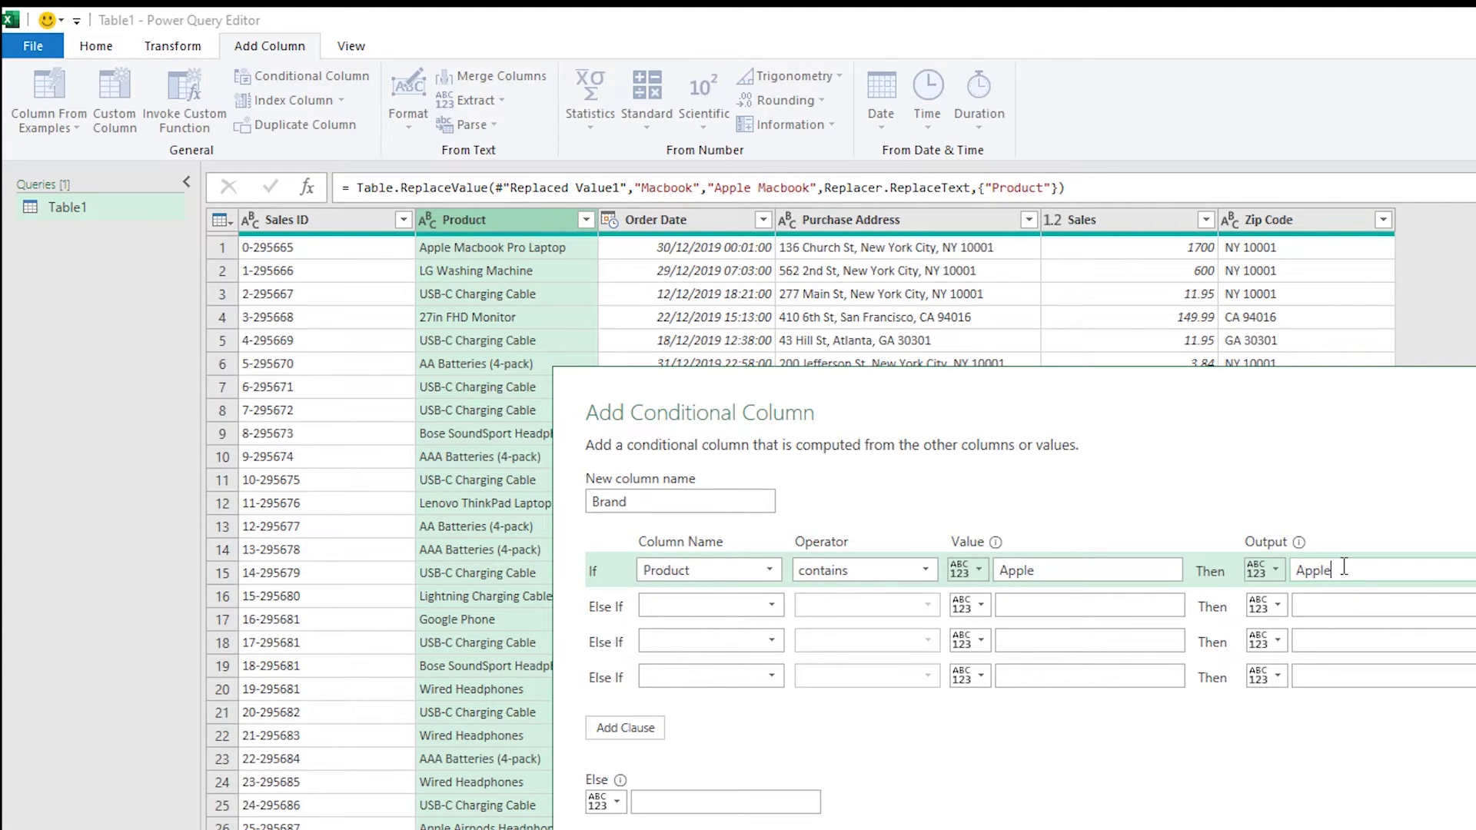
# - Set the second and third rules for Product containing LG and Lenovo, labelled LG and Lenovo
pyautogui.click(751, 607)
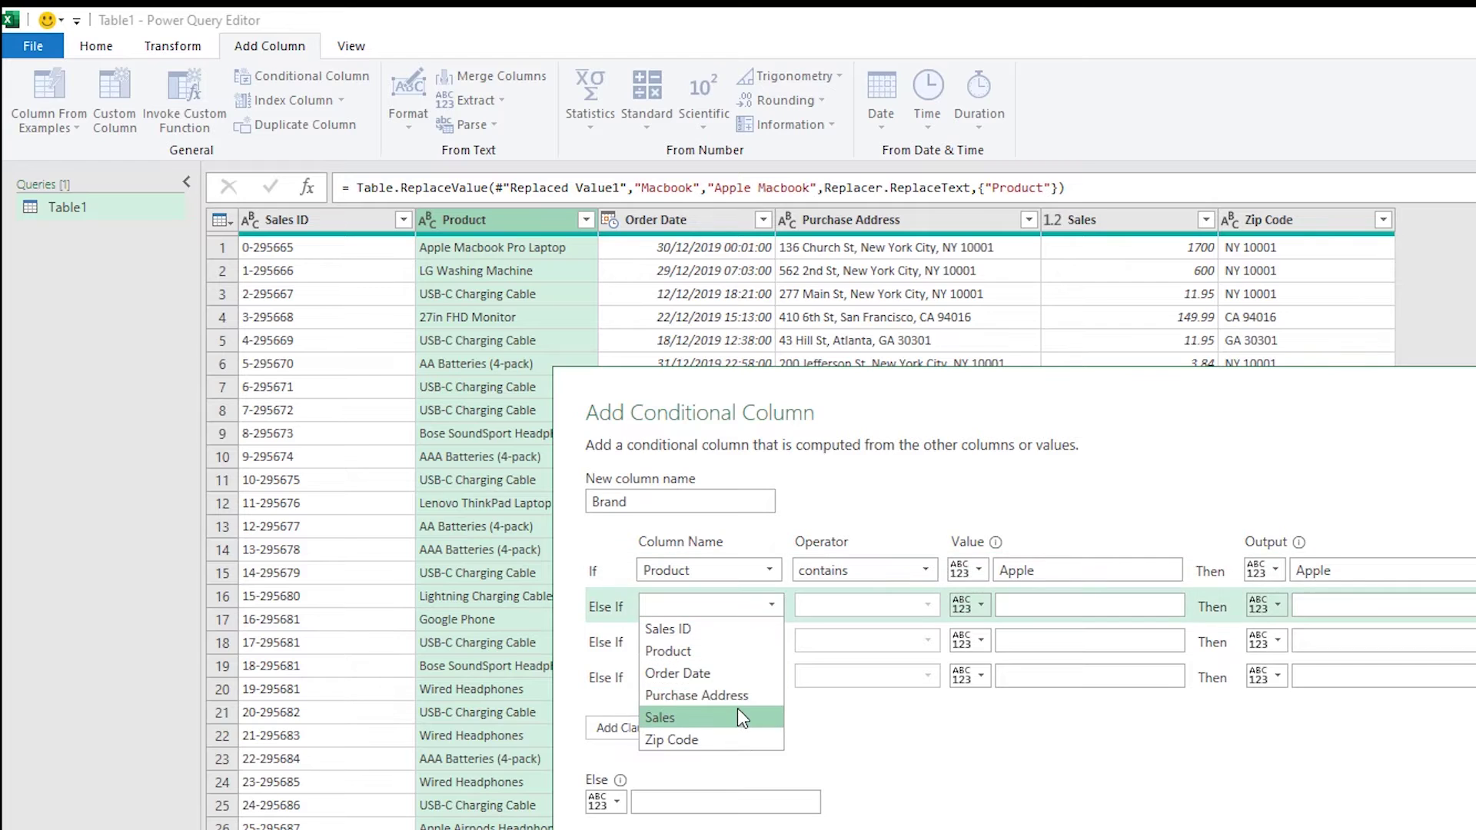
pyautogui.click(669, 651)
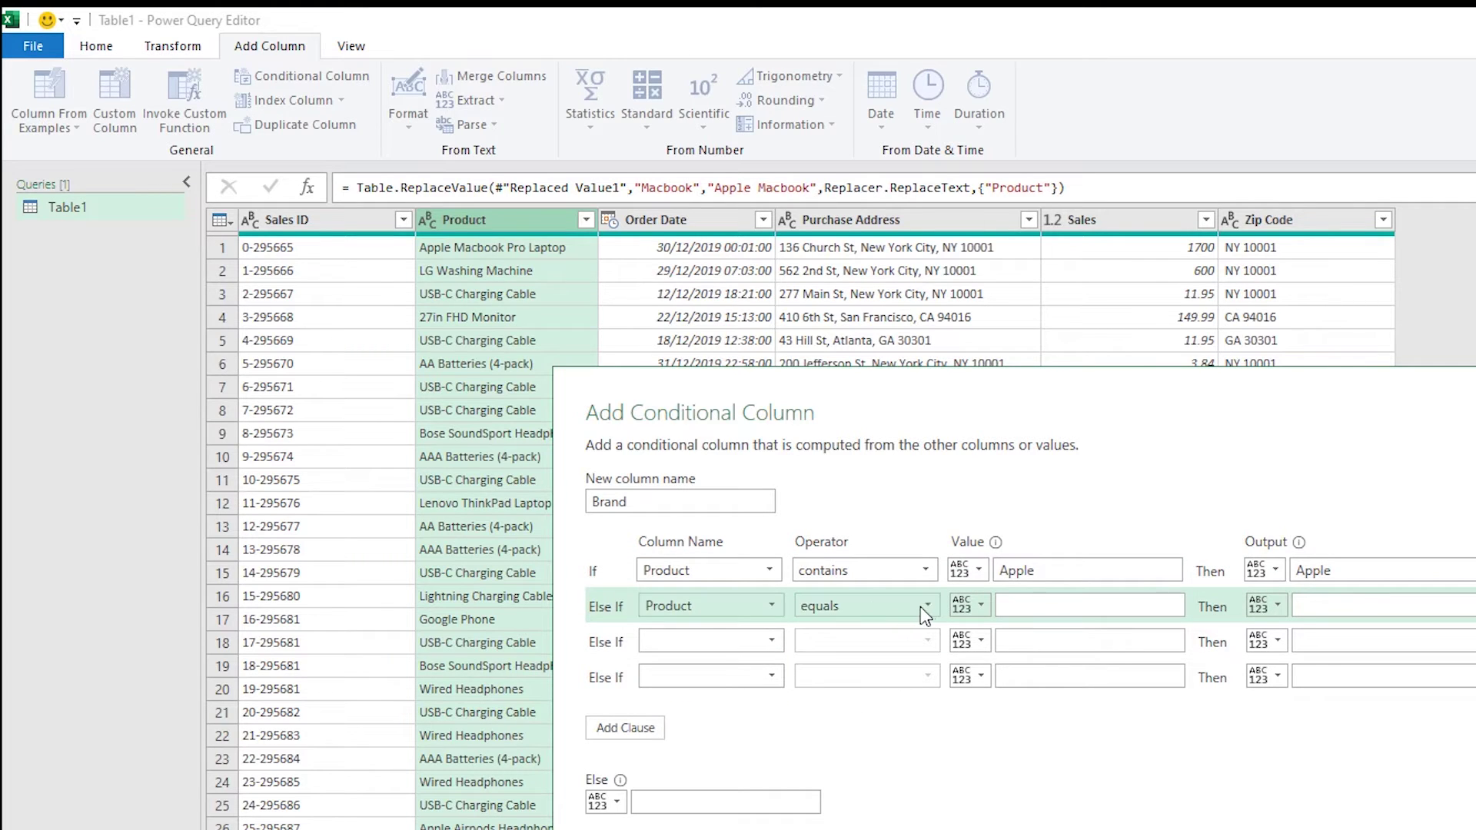
pyautogui.click(898, 605)
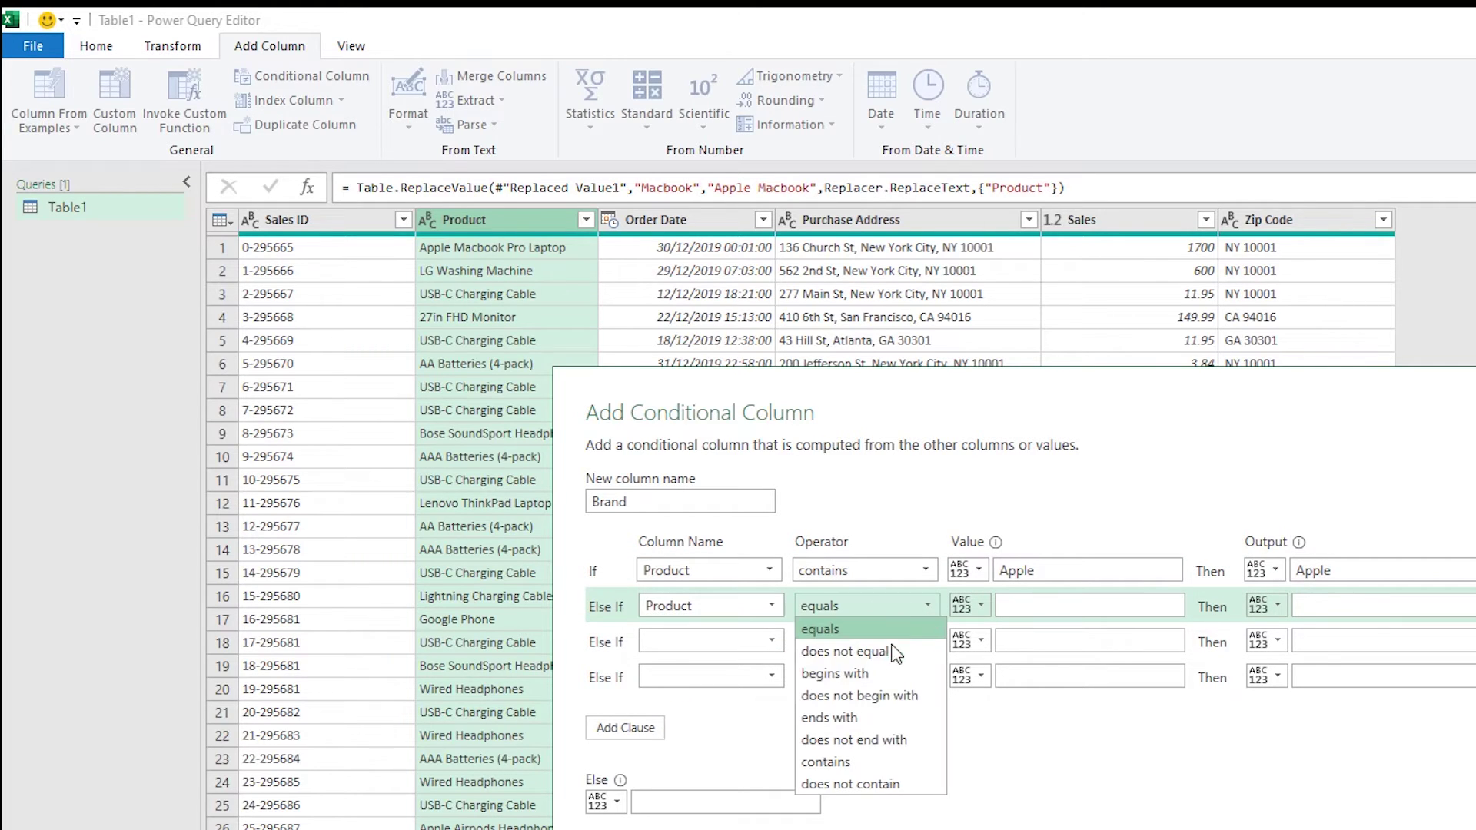
pyautogui.click(869, 762)
pyautogui.click(1067, 606)
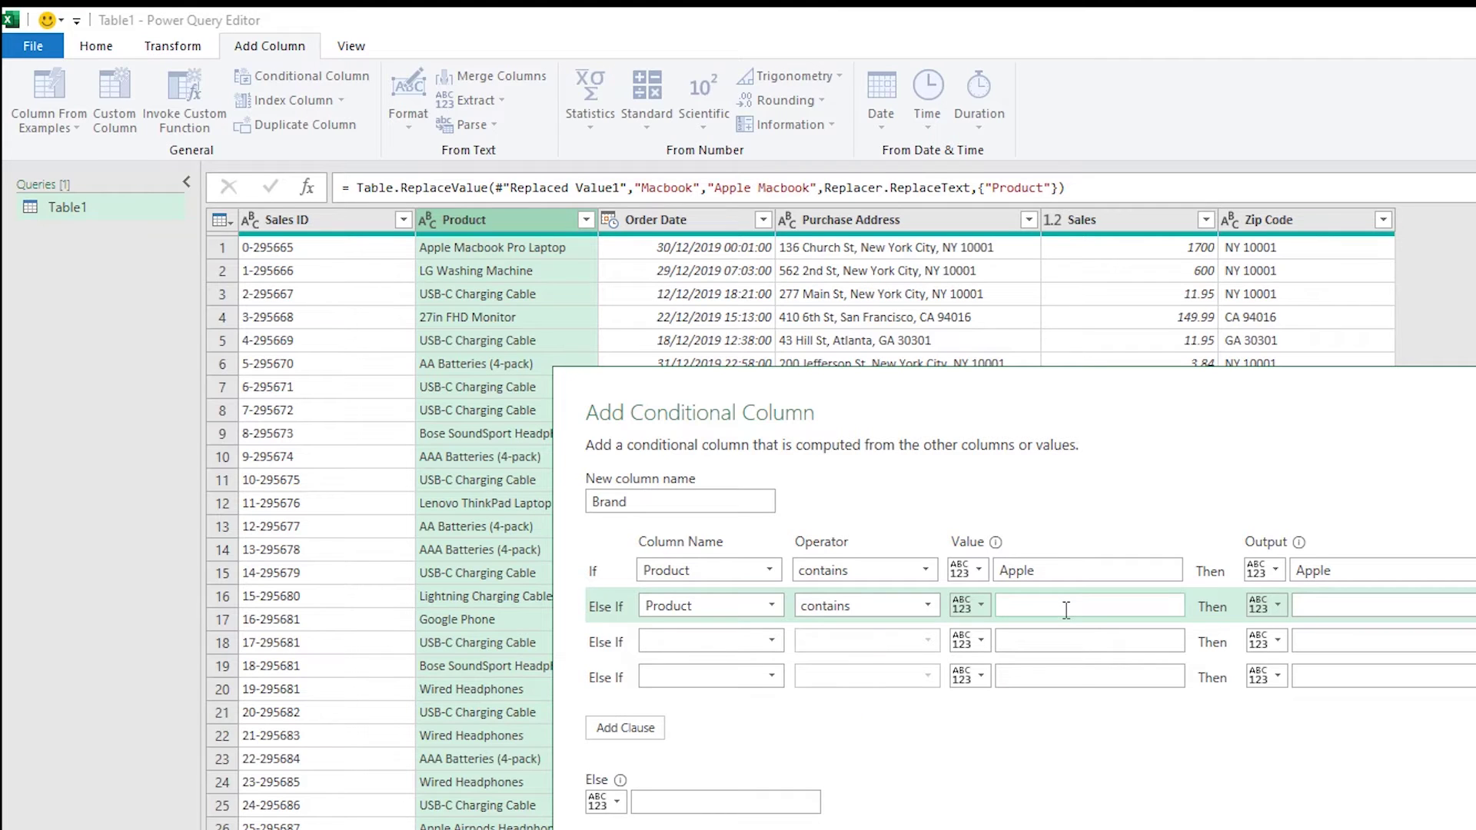
pyautogui.click(1304, 605)
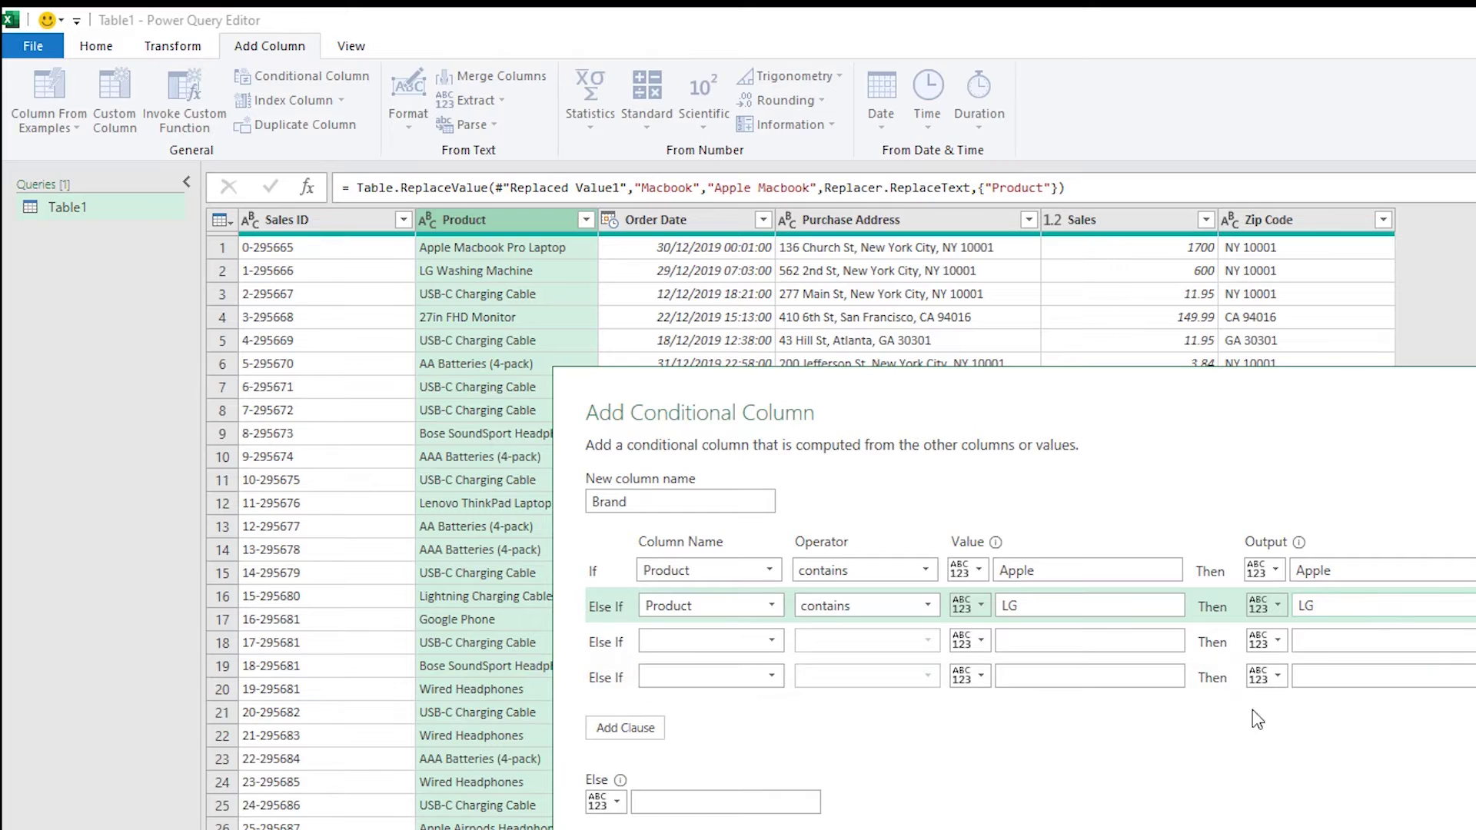
pyautogui.click(767, 642)
pyautogui.click(754, 685)
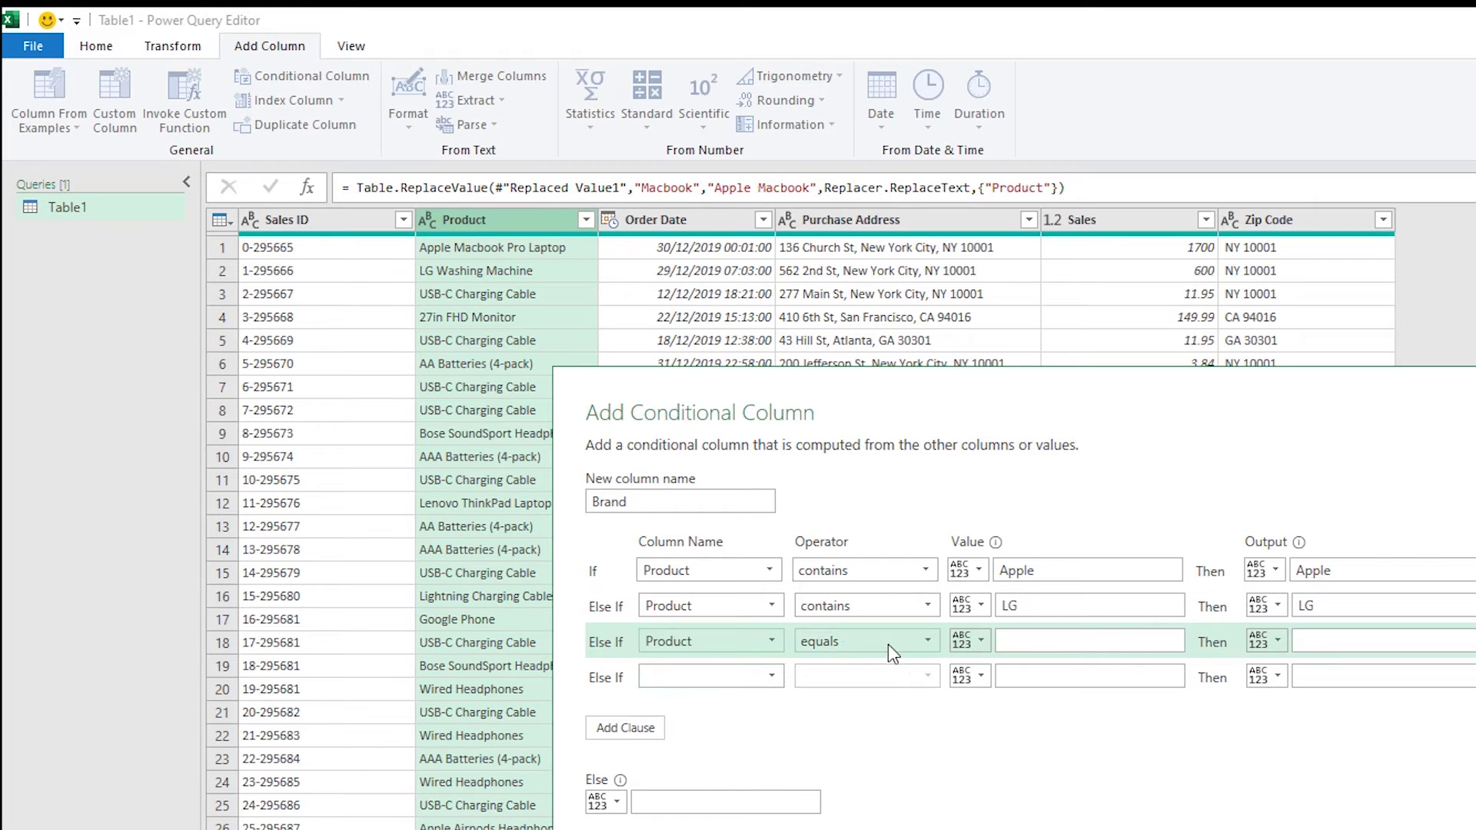
pyautogui.click(888, 643)
pyautogui.click(865, 798)
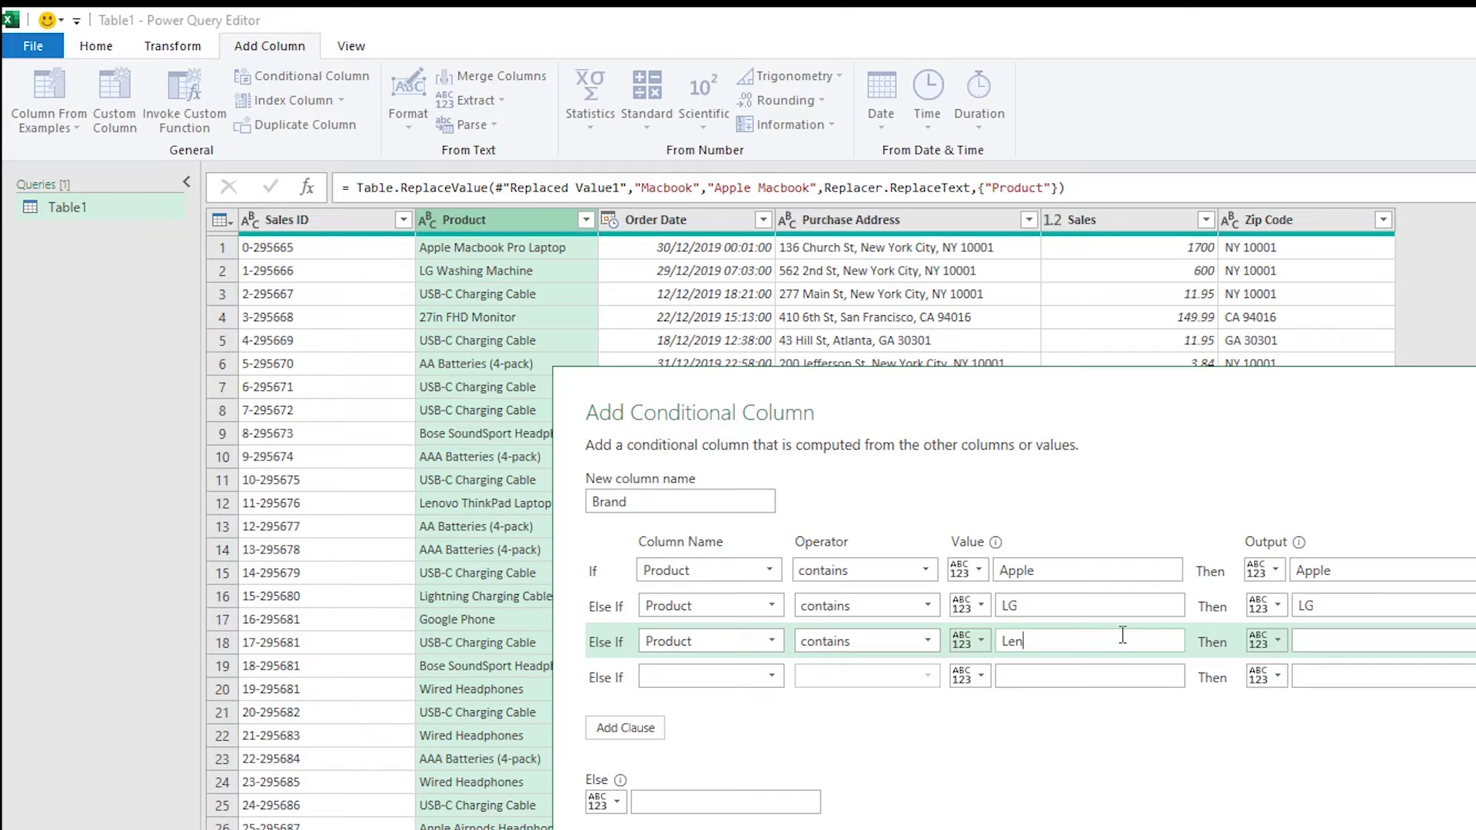
pyautogui.click(1389, 646)
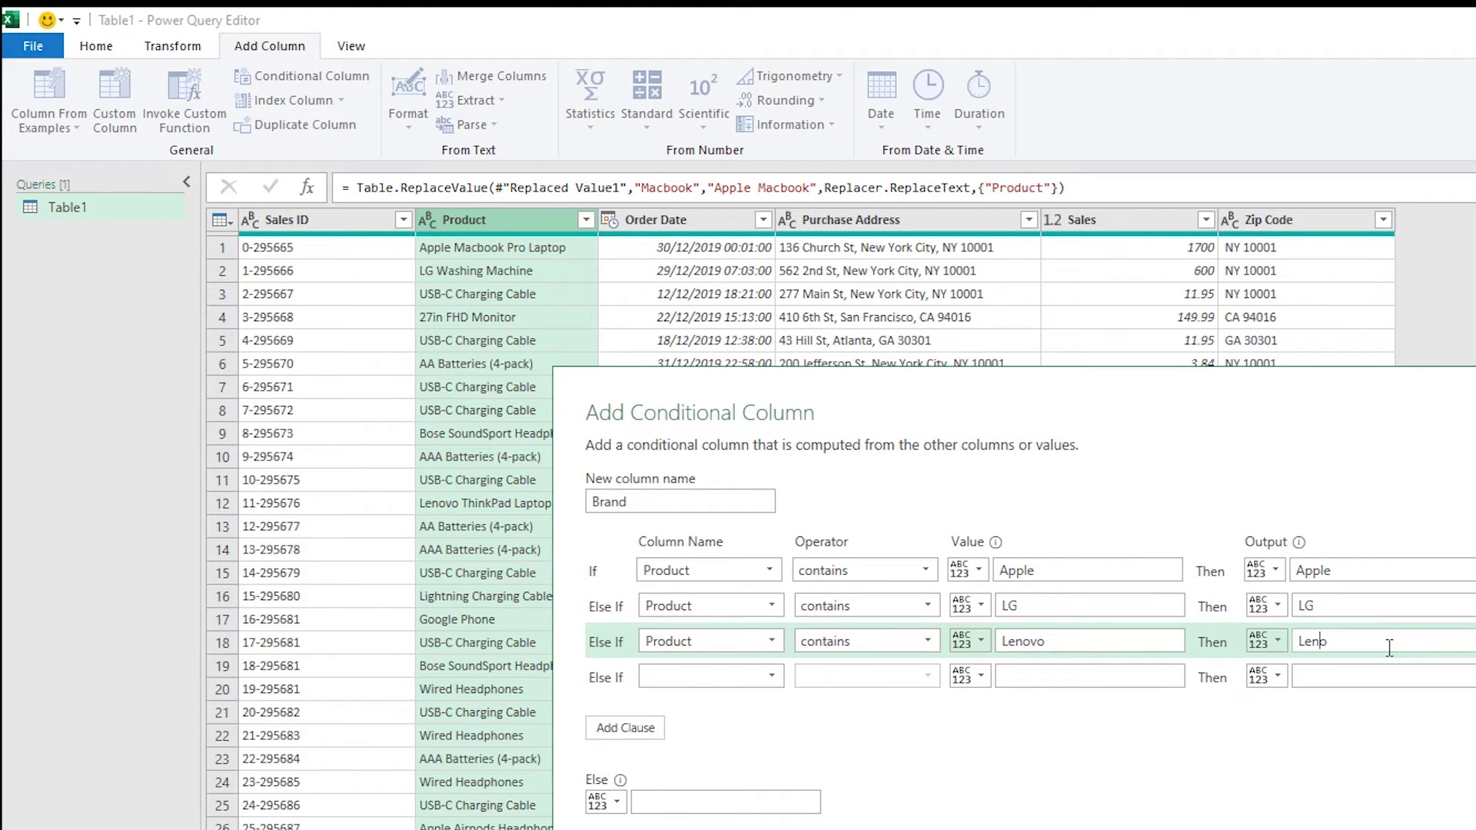
# - Add the rule Product contains Bose → Bose, with No Brand otherwise, and create the column
pyautogui.click(722, 676)
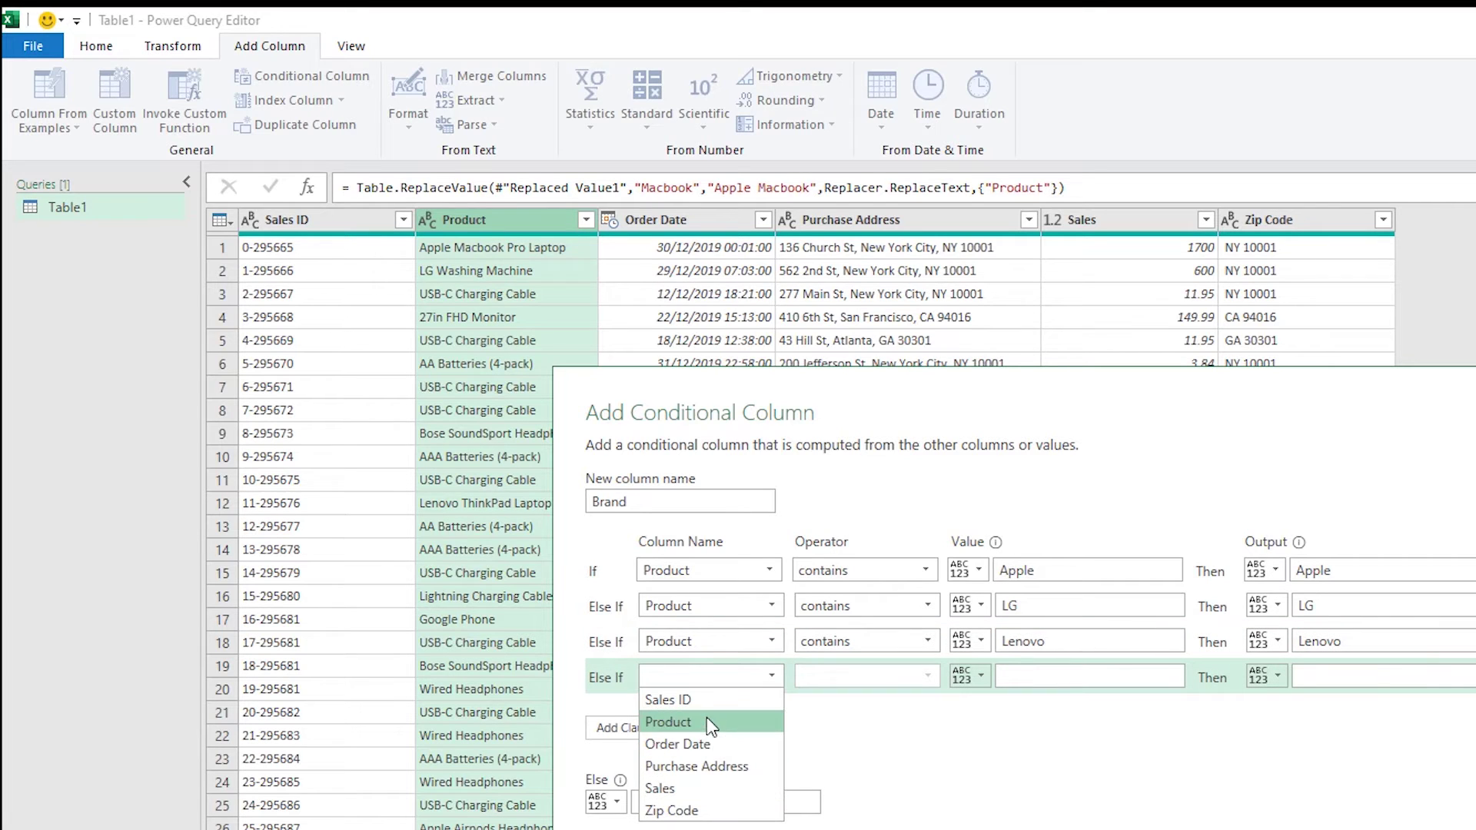
pyautogui.click(708, 717)
pyautogui.click(853, 677)
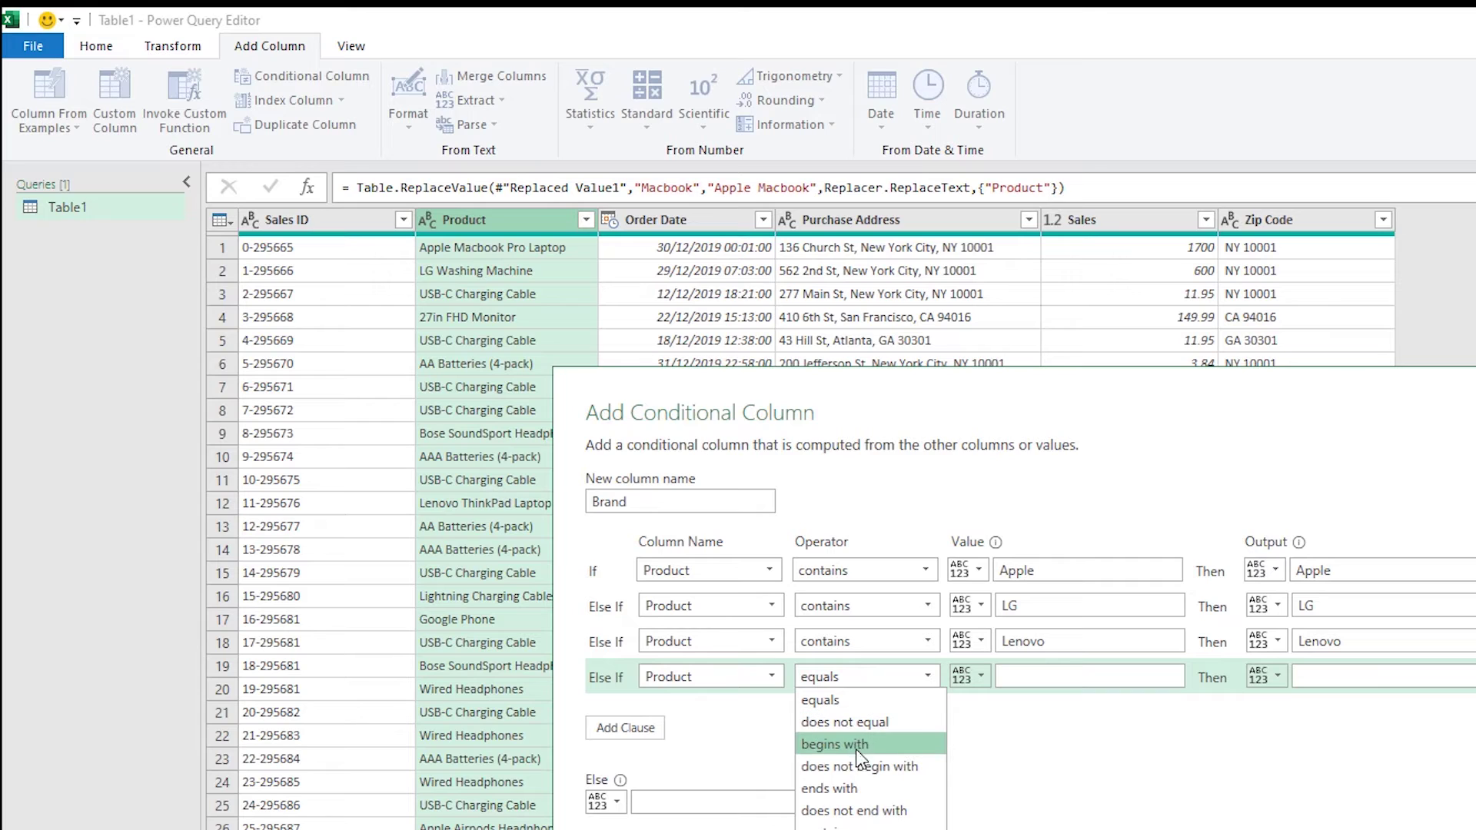
pyautogui.click(826, 820)
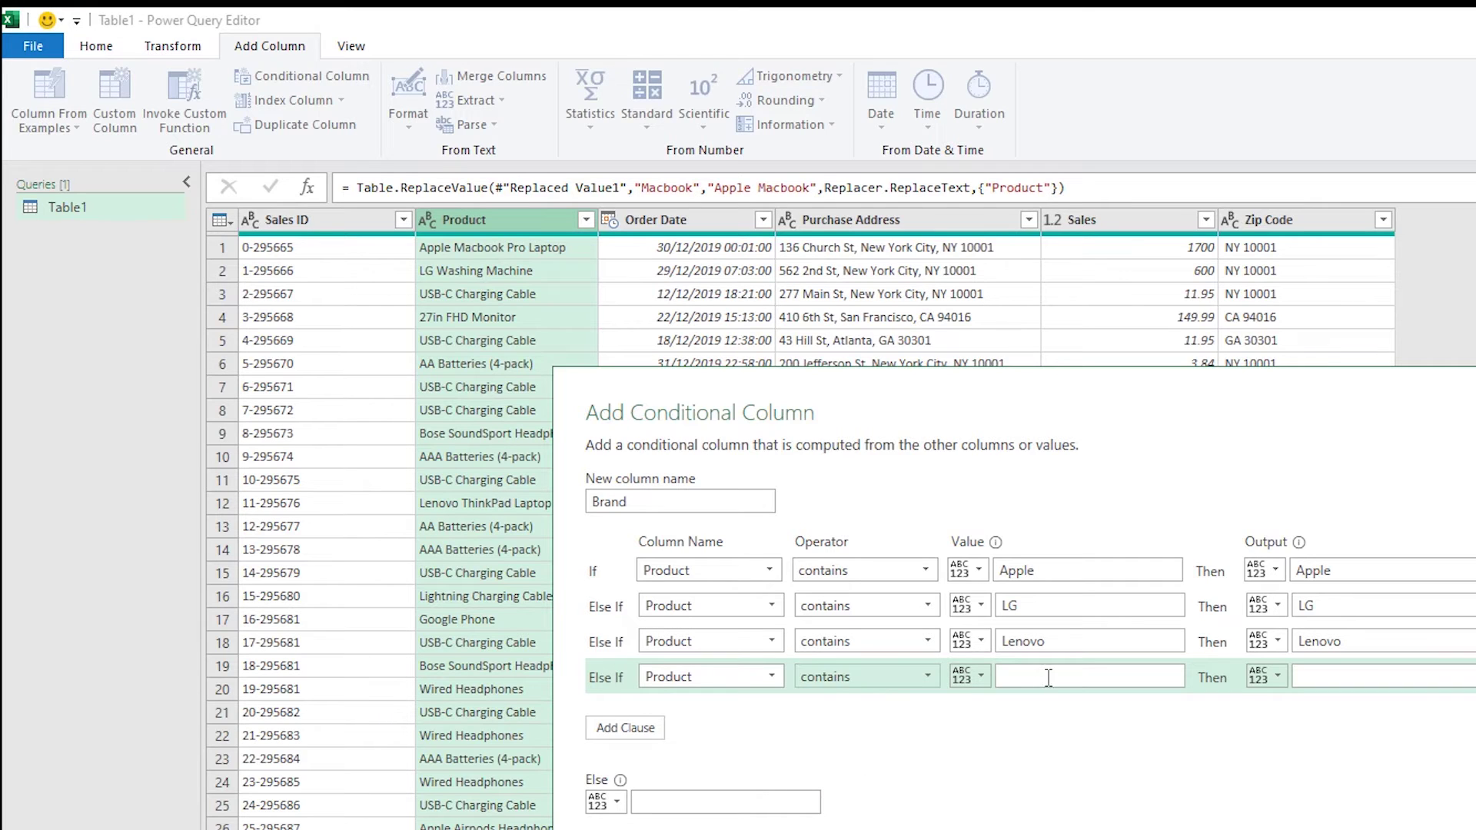
pyautogui.click(1043, 680)
pyautogui.write('Bos')
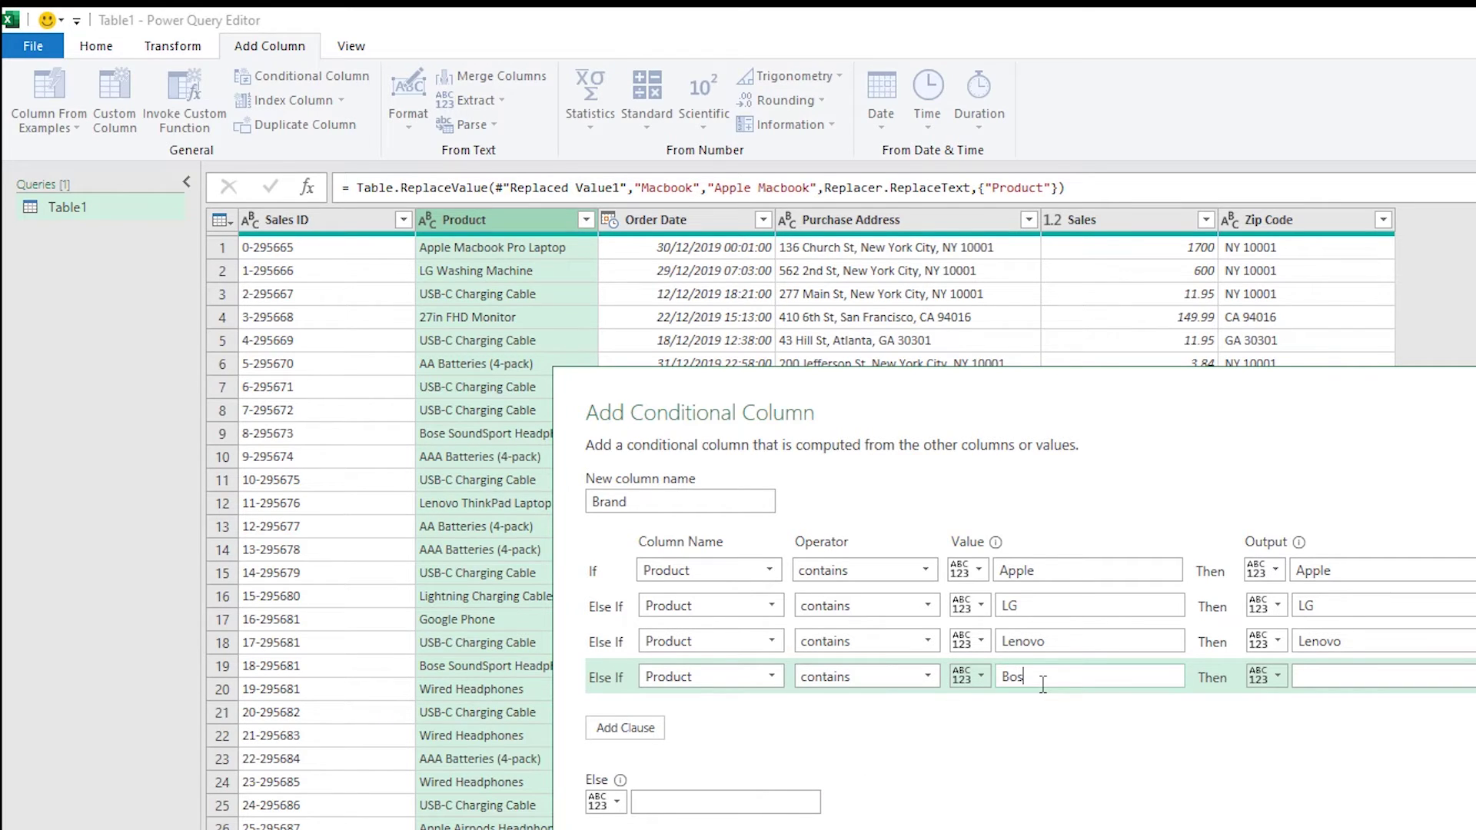
pyautogui.write('e')
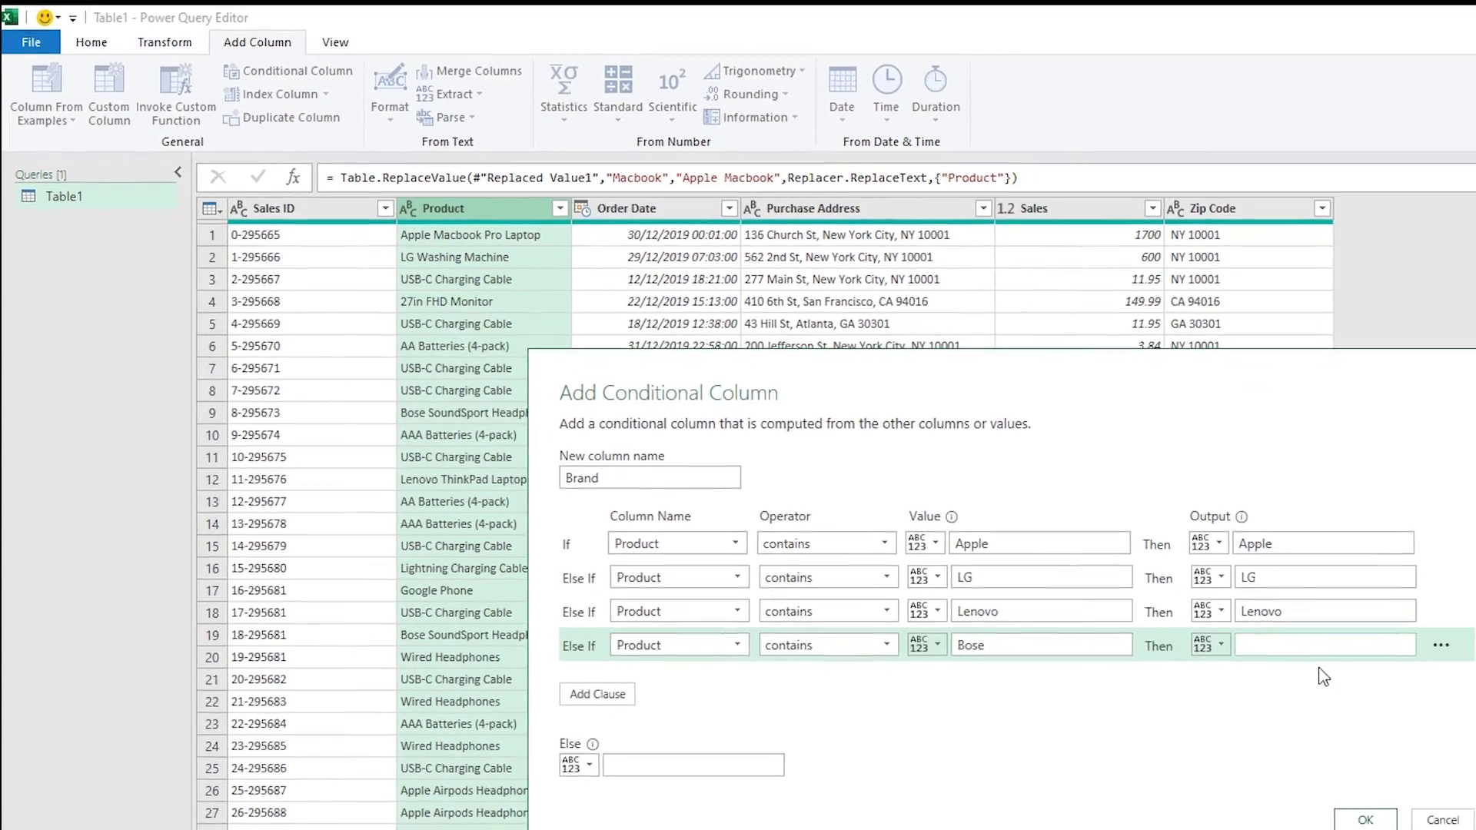
pyautogui.click(1321, 649)
pyautogui.write('Bose')
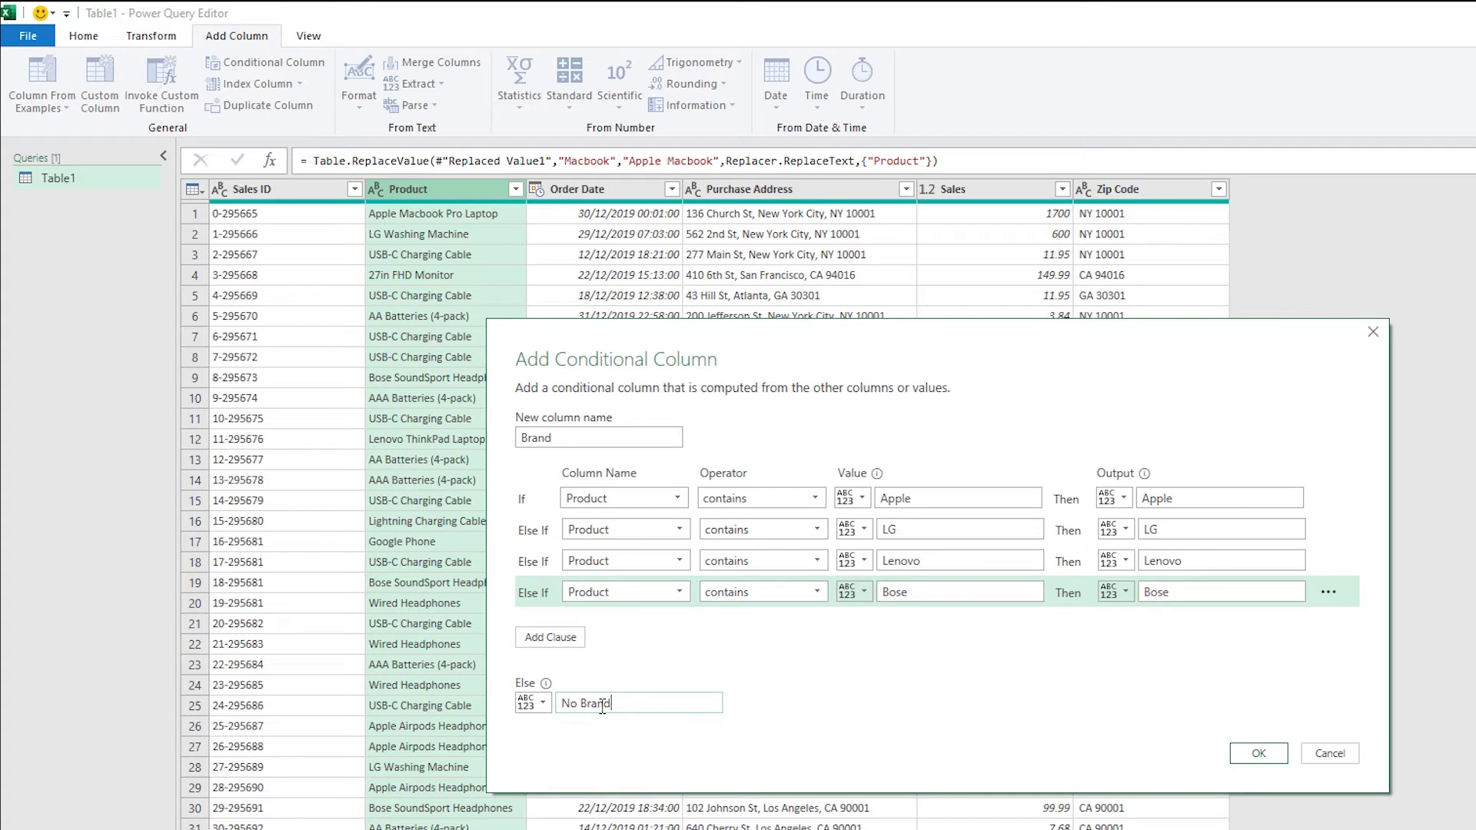
pyautogui.click(1260, 754)
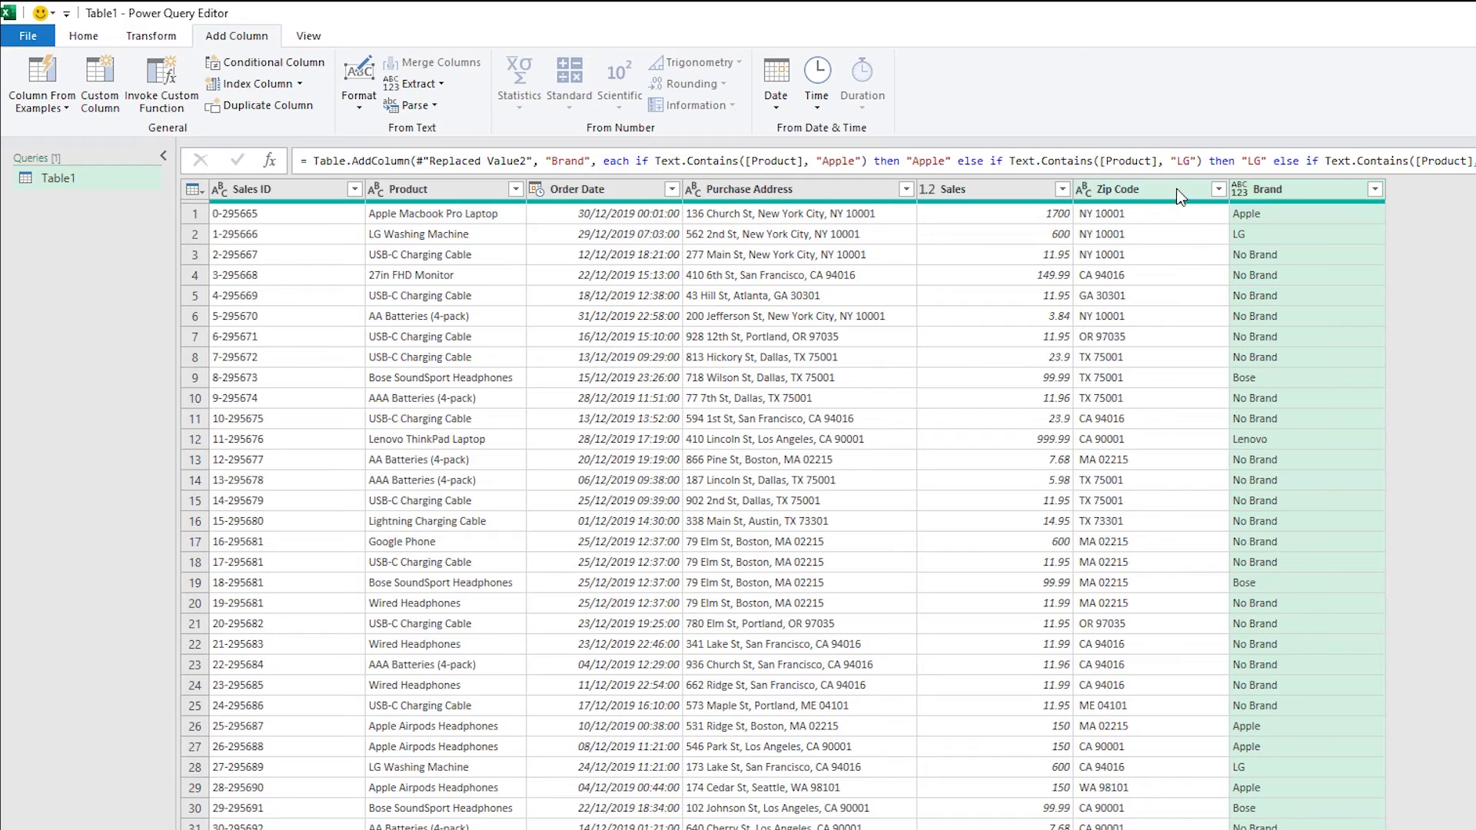
# - Set up an advanced Group By on Brand and Zip Code
pyautogui.click(1157, 192)
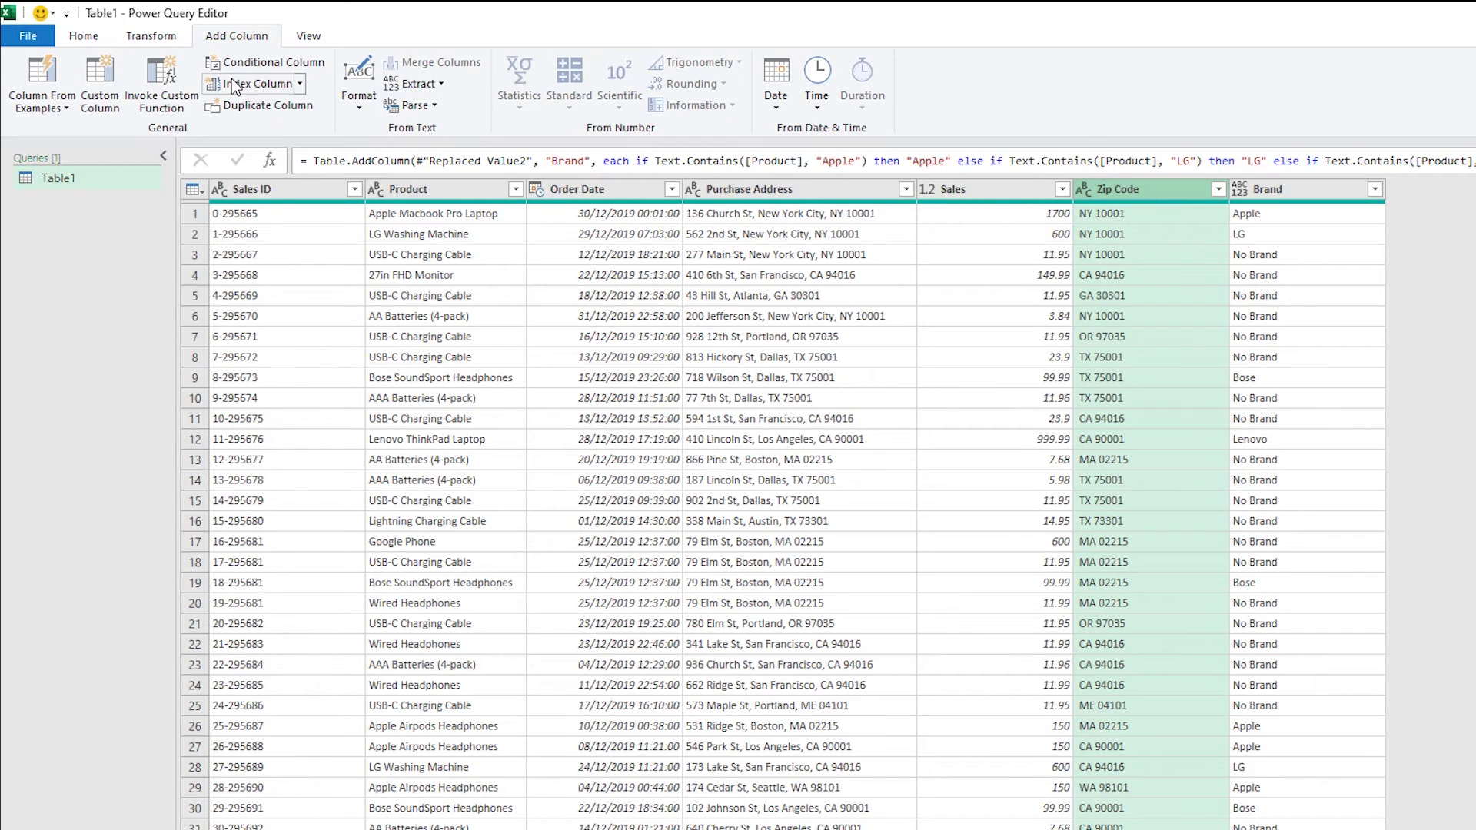
pyautogui.click(85, 37)
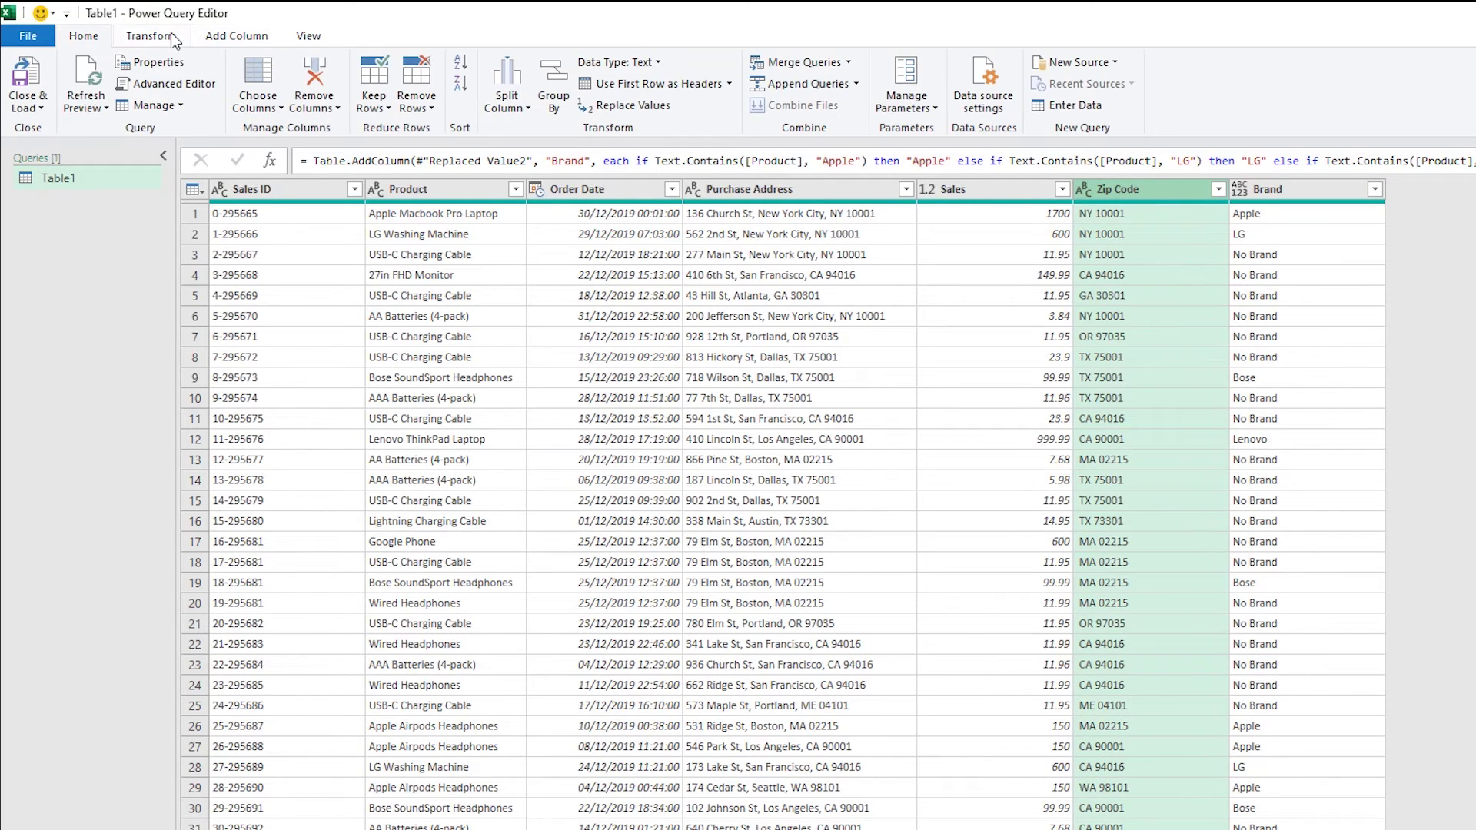
pyautogui.click(555, 83)
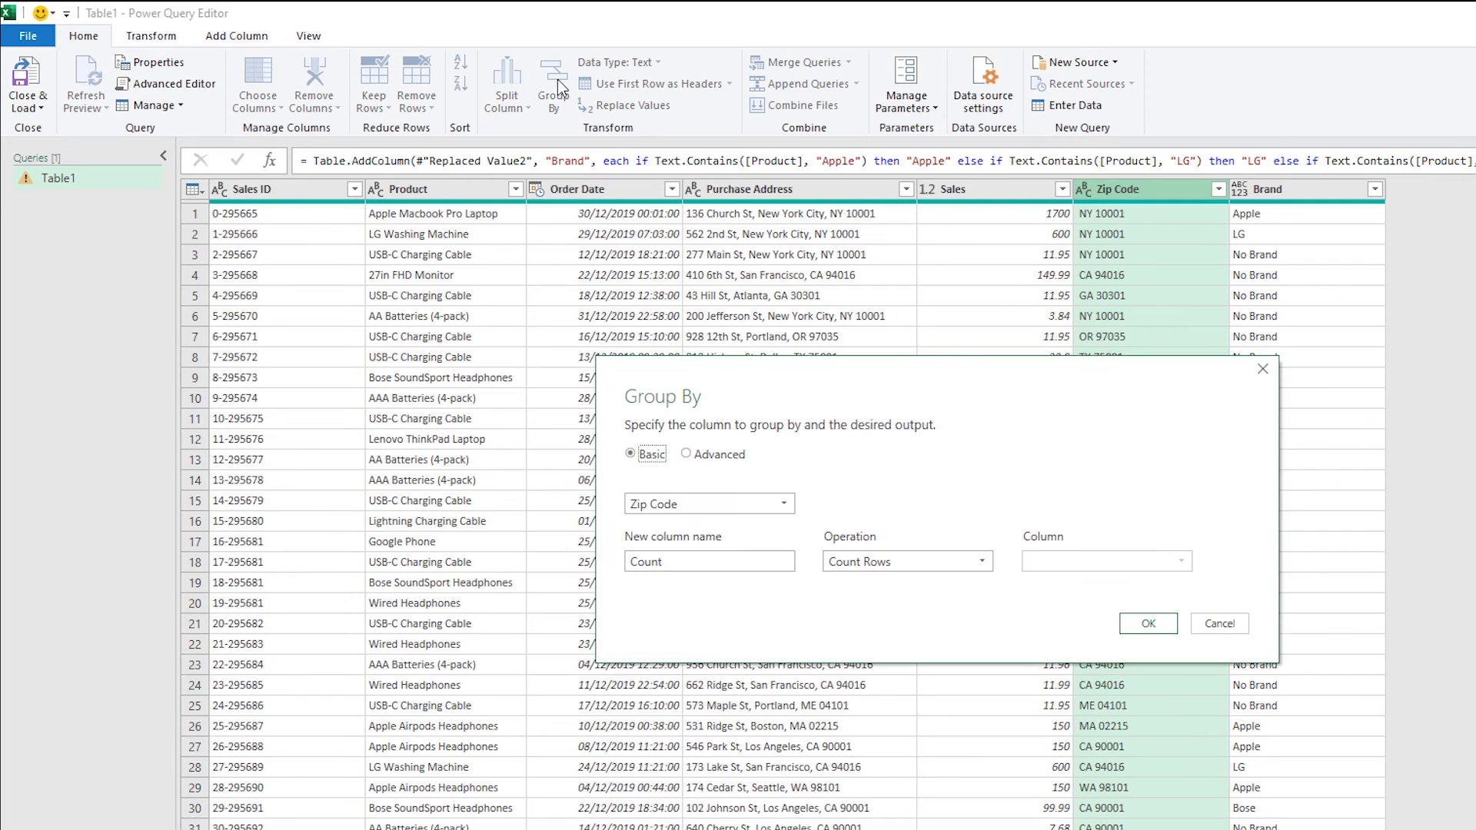
pyautogui.click(690, 455)
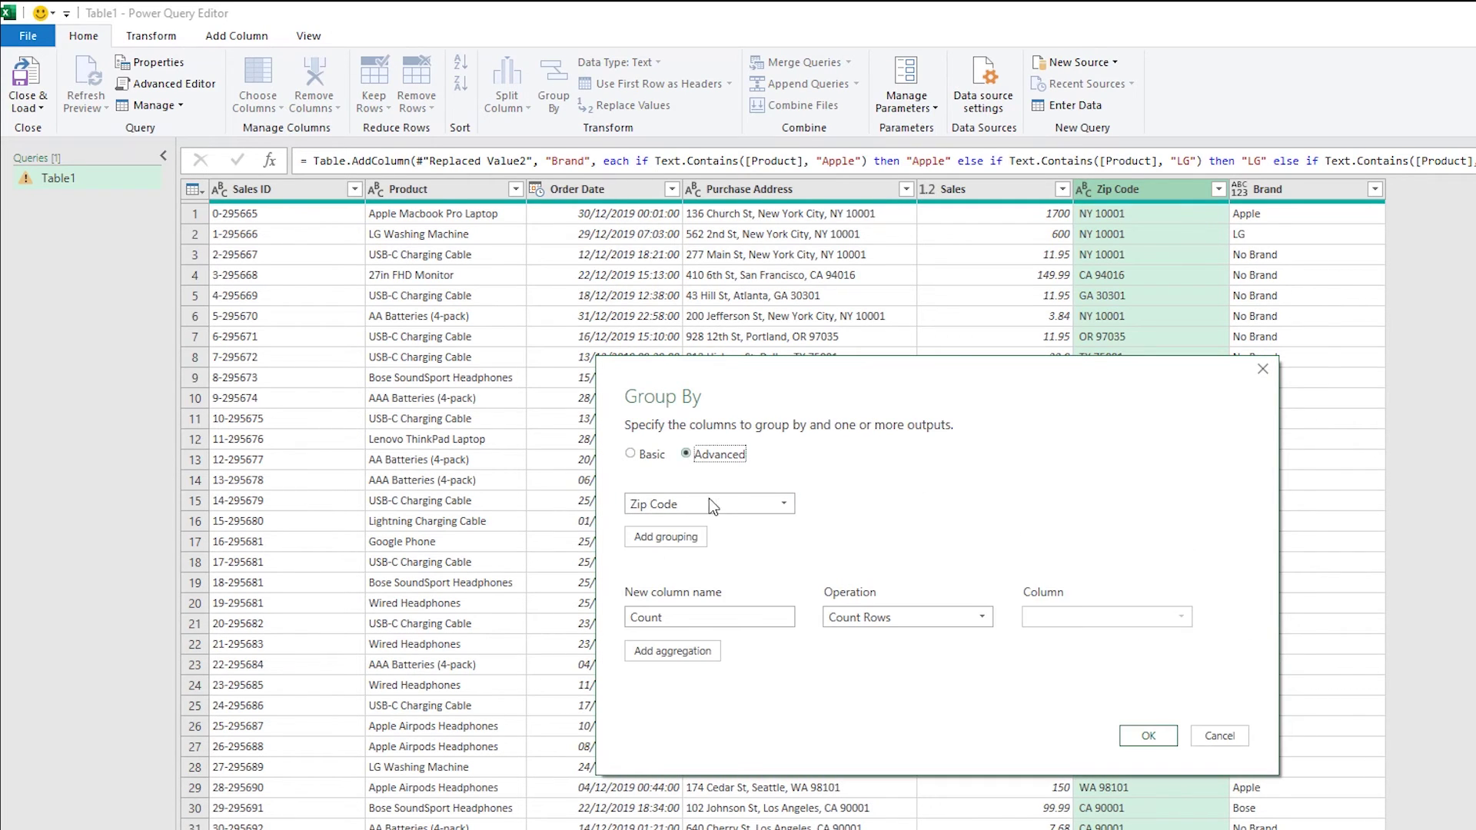
pyautogui.click(787, 504)
pyautogui.click(702, 645)
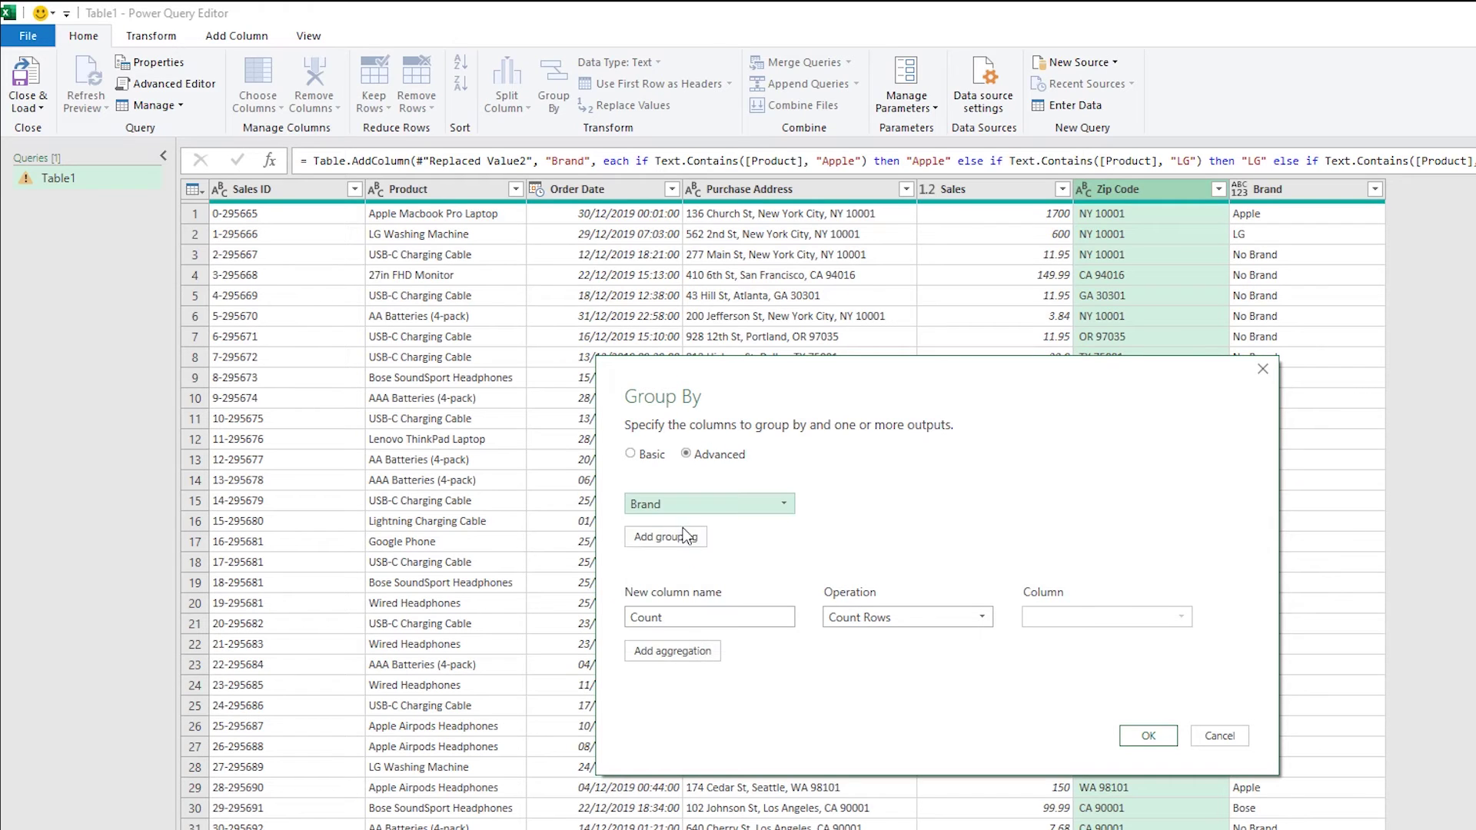
pyautogui.click(680, 539)
pyautogui.click(784, 535)
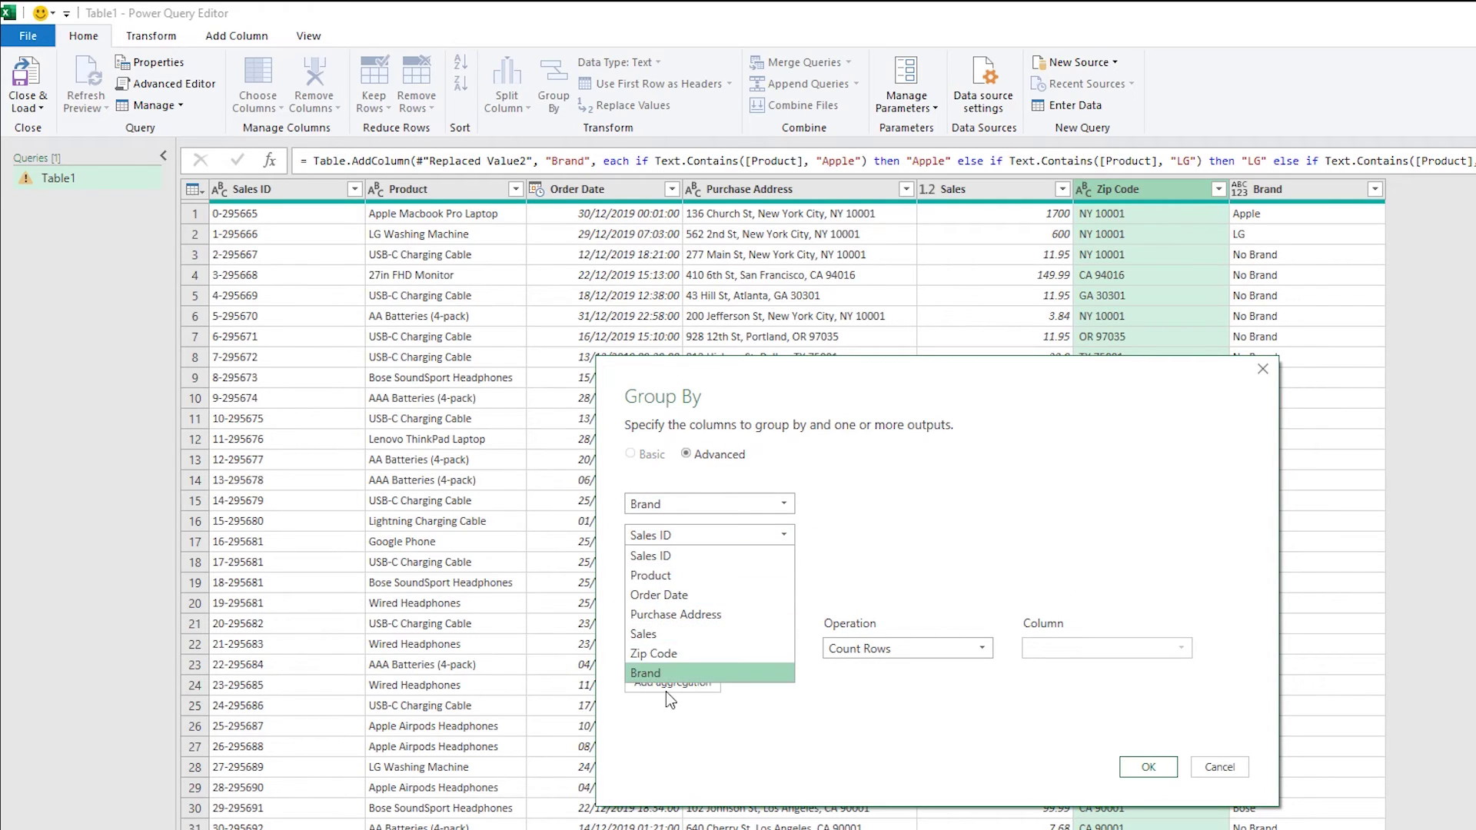
pyautogui.click(662, 655)
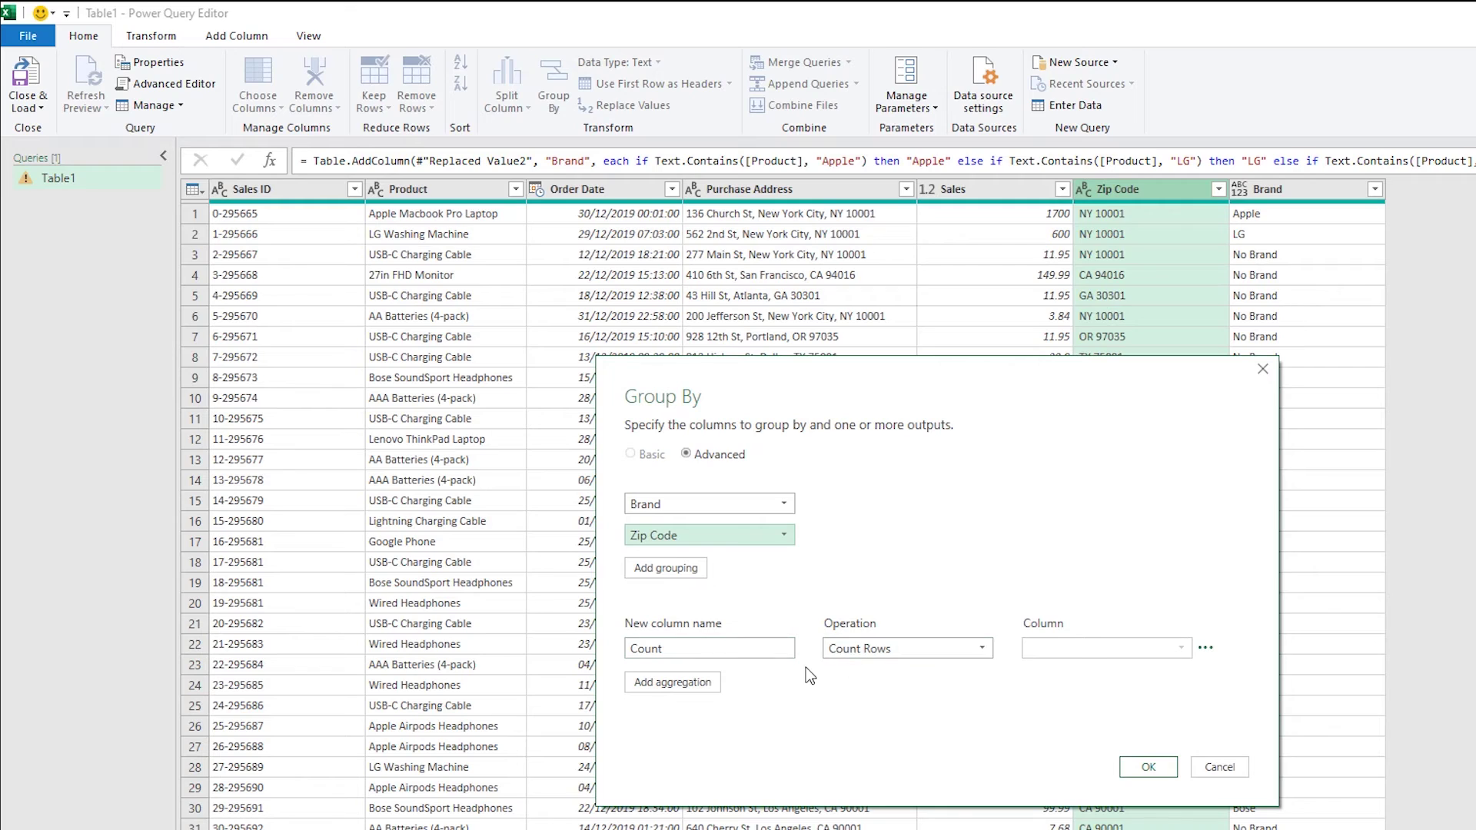
# - Add aggregations Num Sales (Count Rows) and Sales (Sum of Sales), then apply the grouping
pyautogui.doubleClick(711, 656)
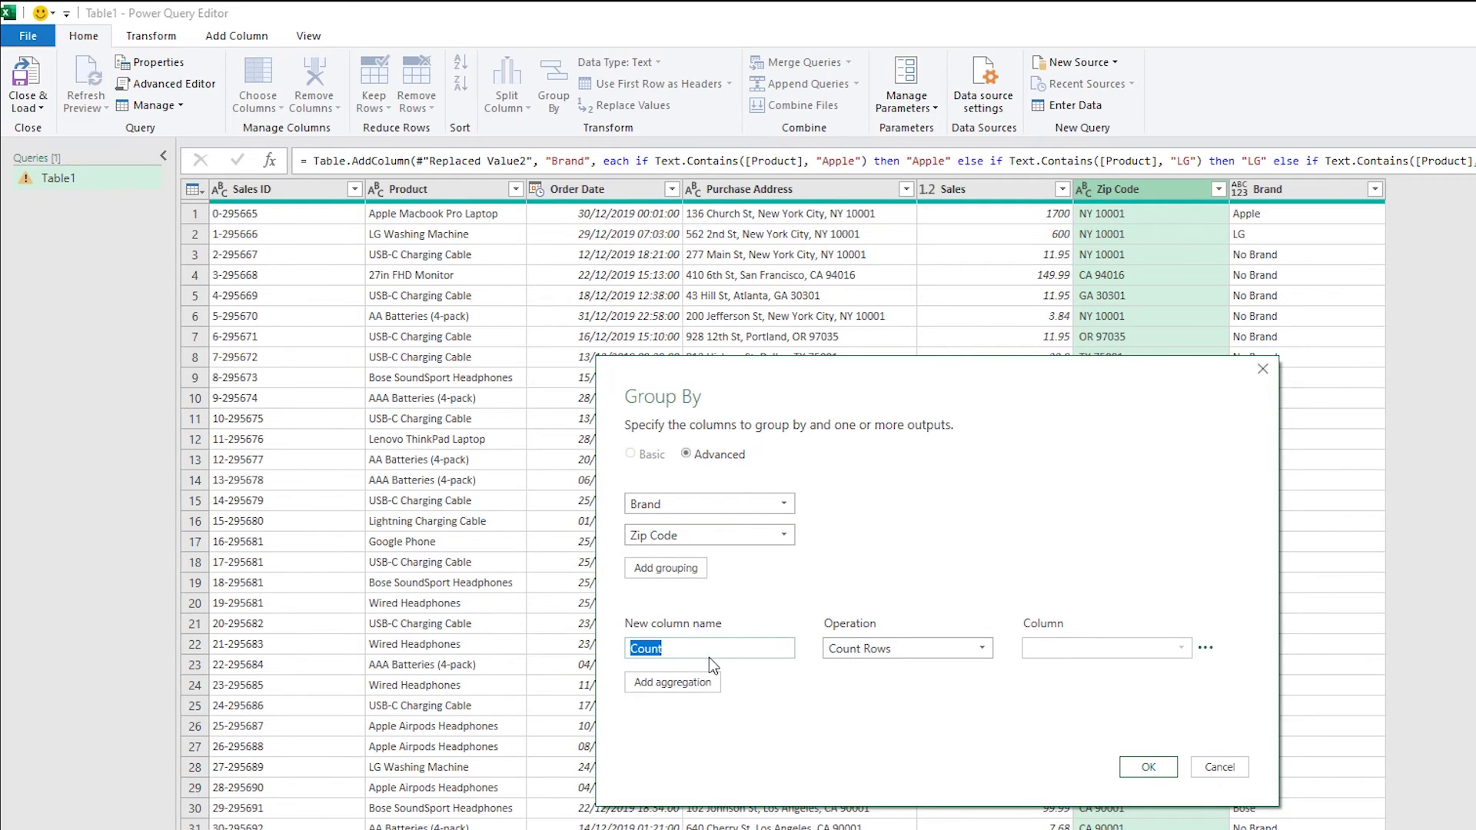
pyautogui.write('Num Sales')
pyautogui.click(678, 684)
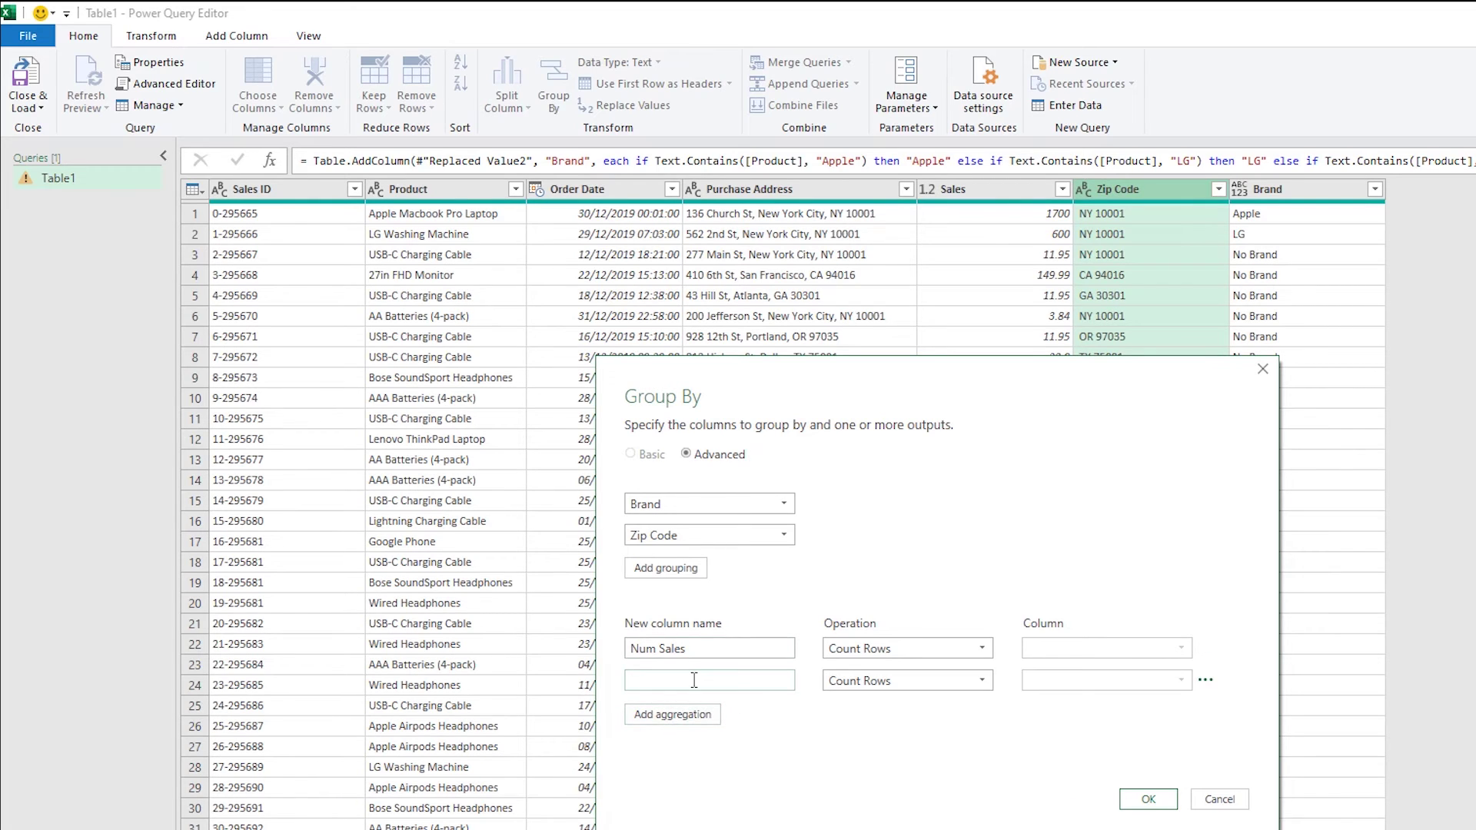
pyautogui.write('Sales')
pyautogui.click(855, 681)
pyautogui.click(861, 703)
pyautogui.click(1061, 688)
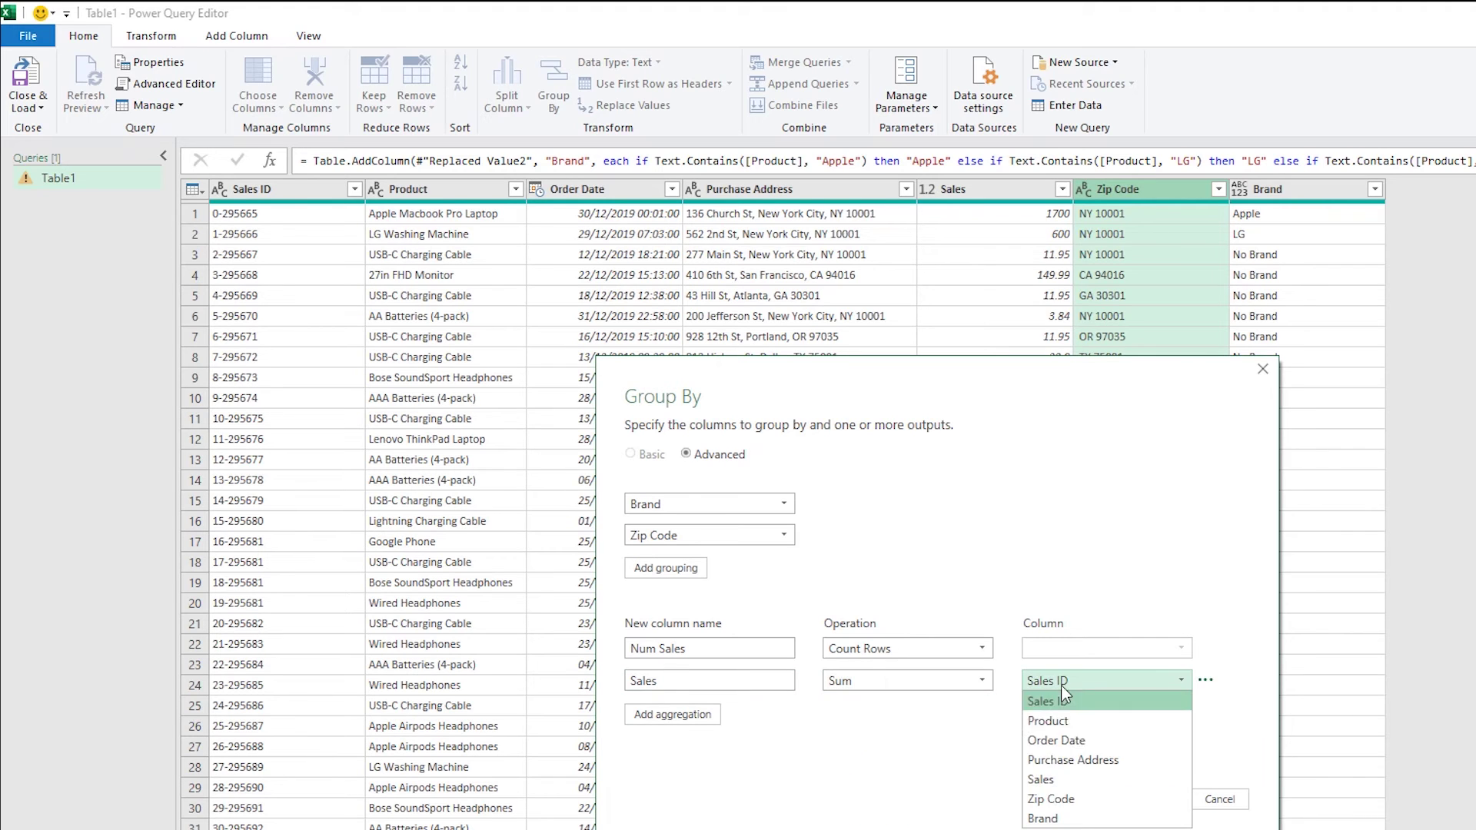
pyautogui.click(1077, 781)
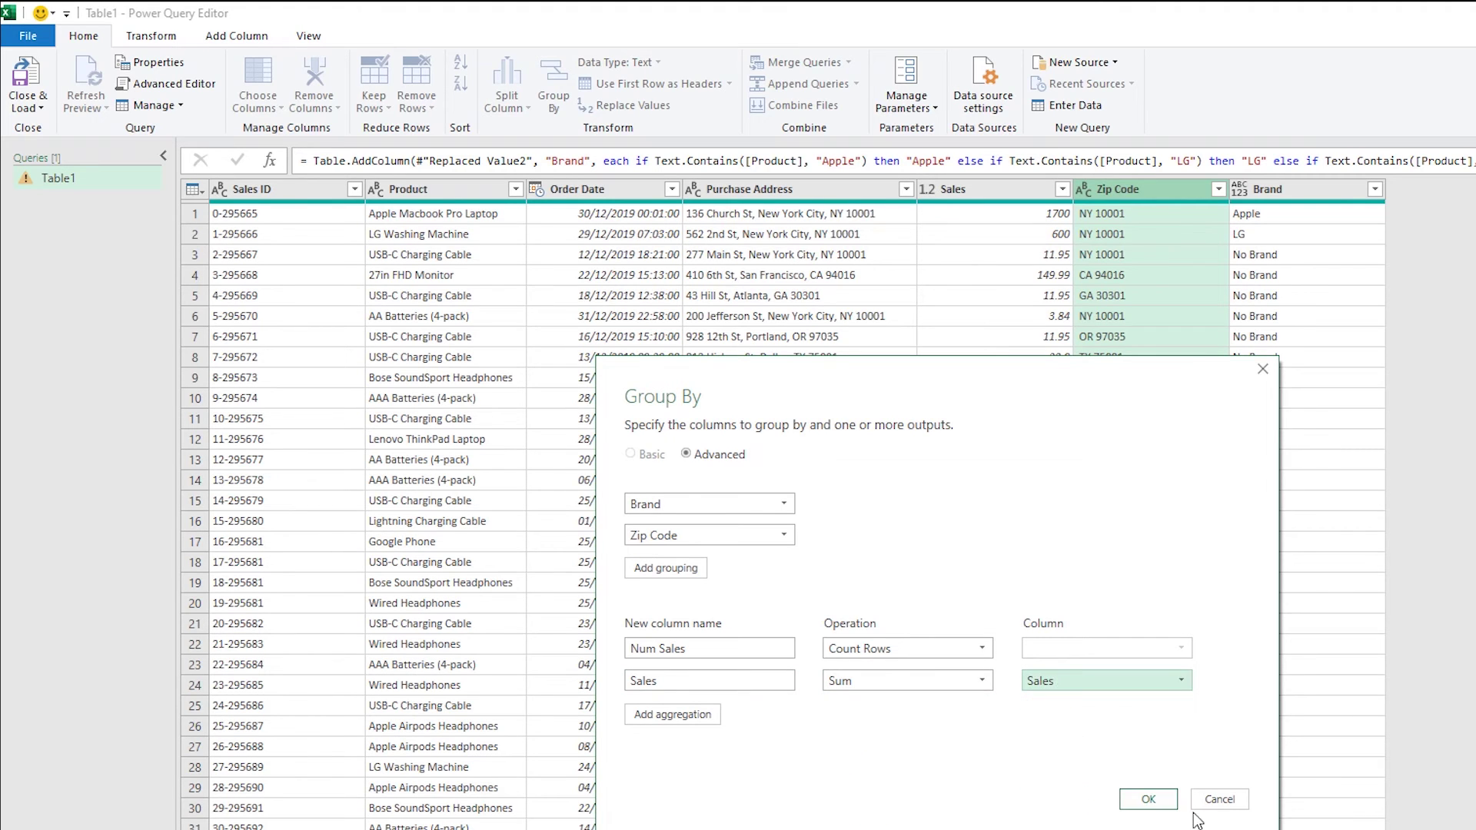
pyautogui.click(1148, 798)
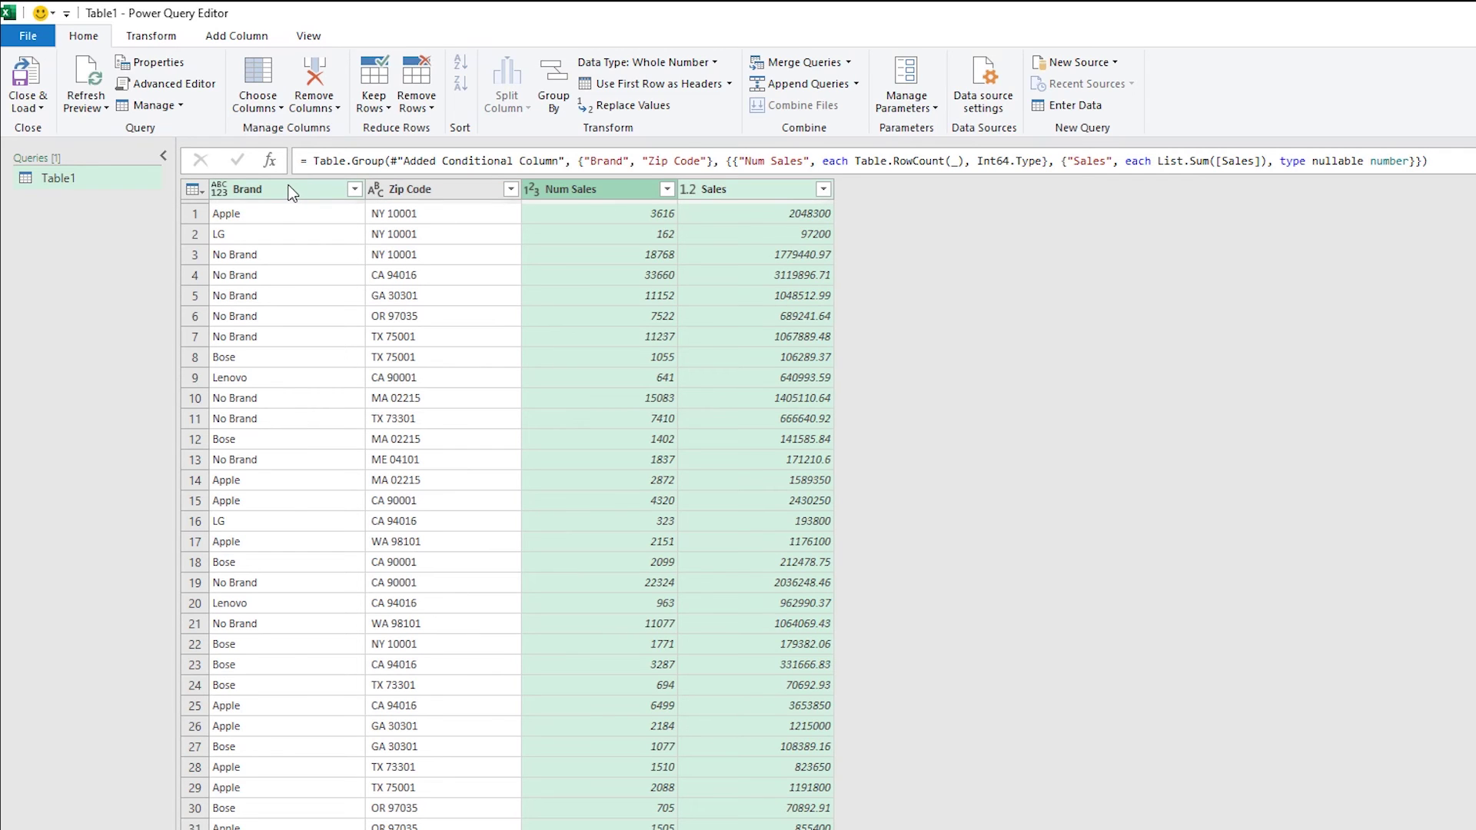
# - Move Zip Code ahead of Brand and choose Close & Load To
pyautogui.moveTo(422, 190); pyautogui.dragTo(234, 185)
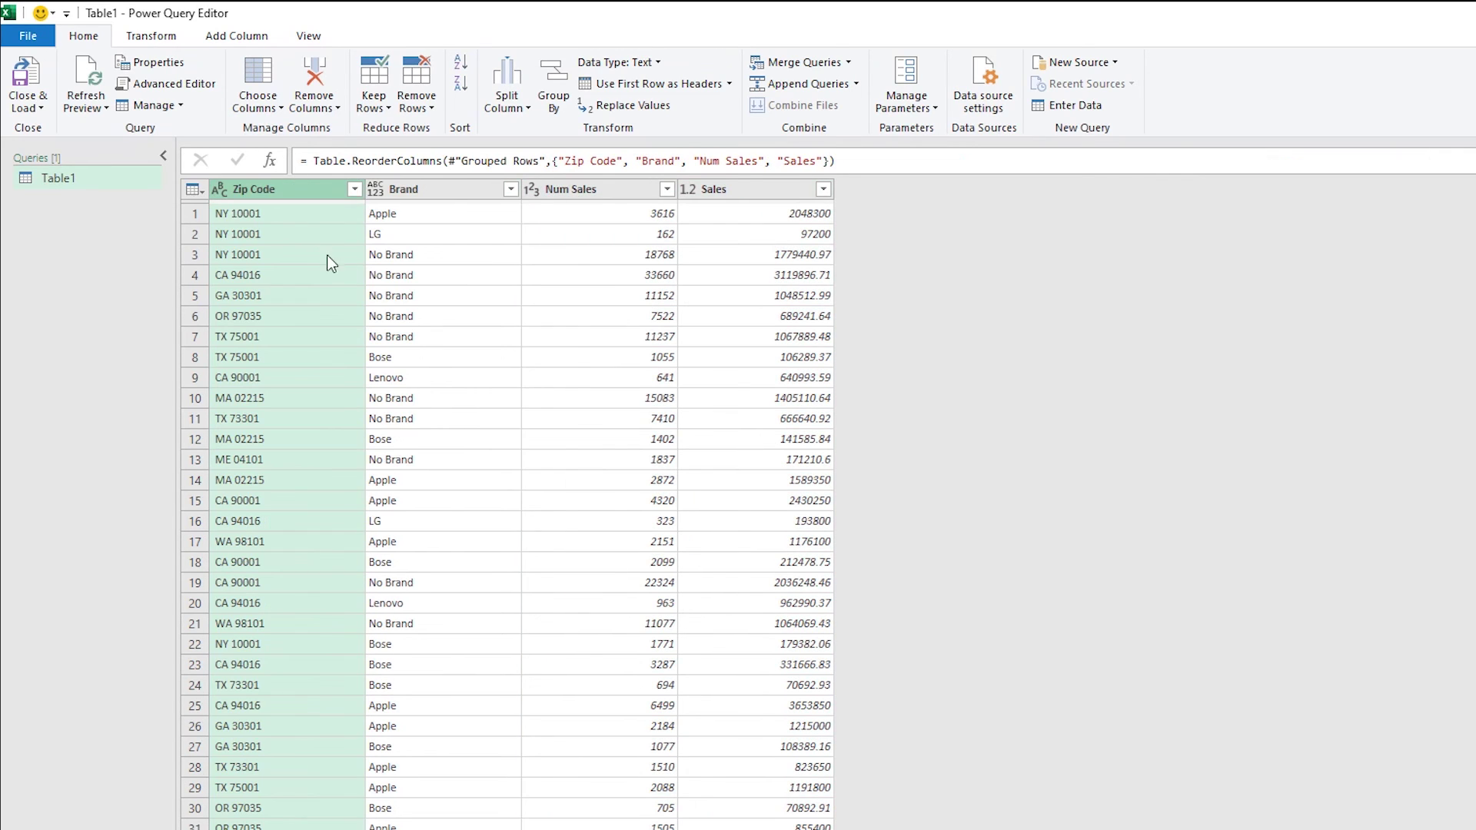
pyautogui.click(40, 108)
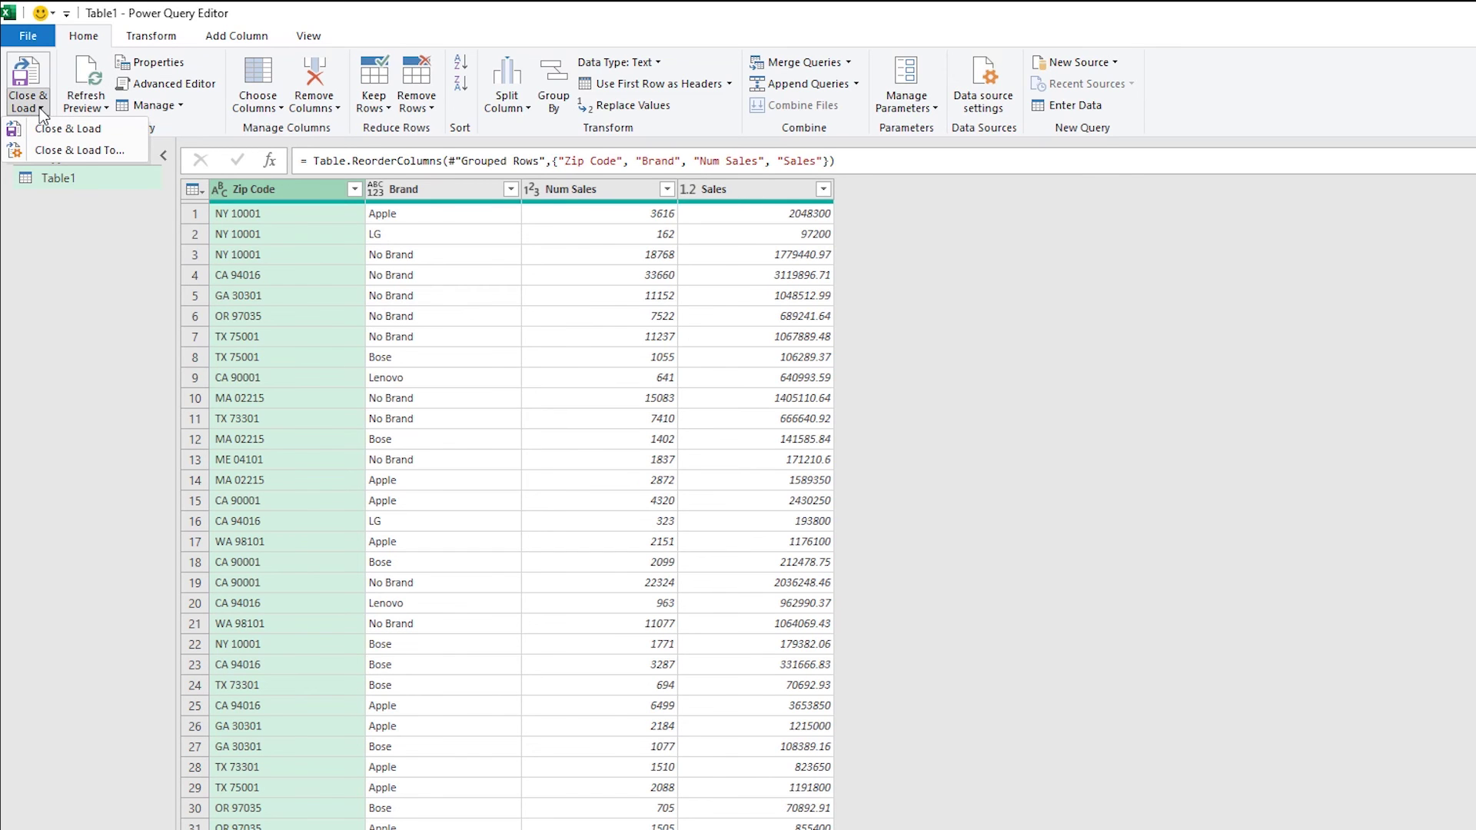
pyautogui.click(72, 151)
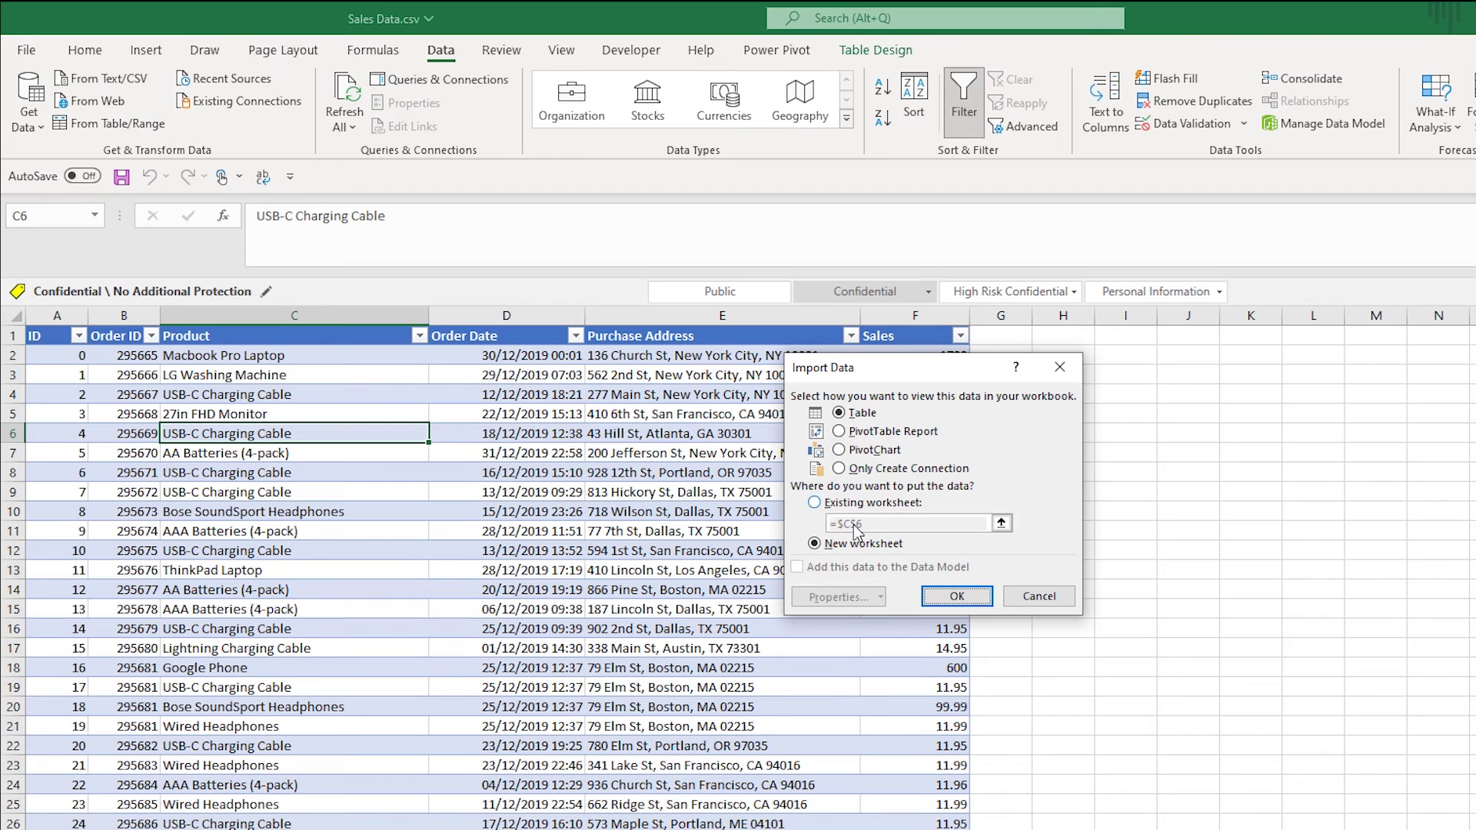
# - Load the result as a table on a new sheet, widen column A, and format Sales with comma style and no decimals
pyautogui.click(963, 597)
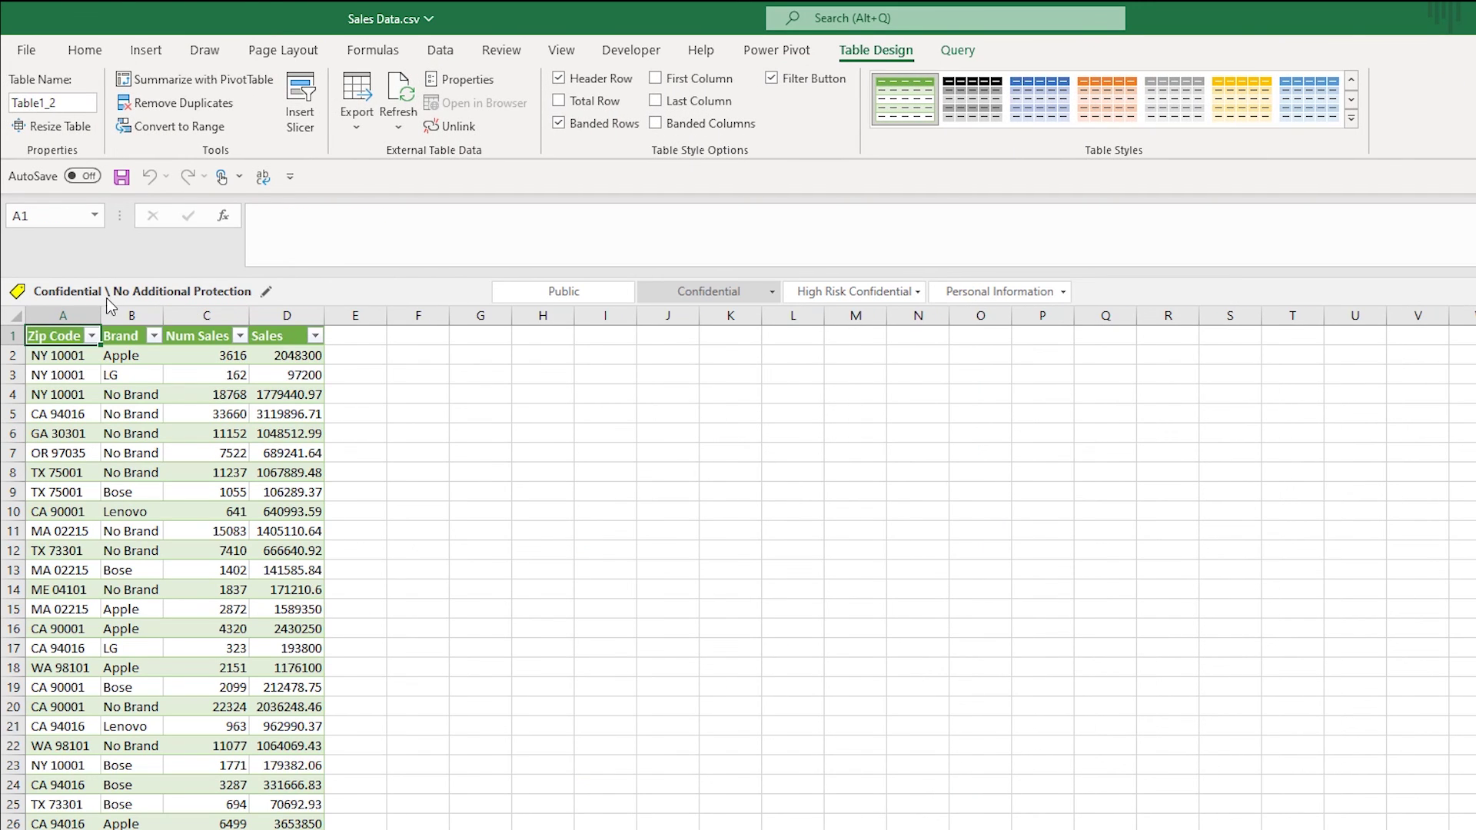
pyautogui.moveTo(98, 315); pyautogui.dragTo(139, 315)
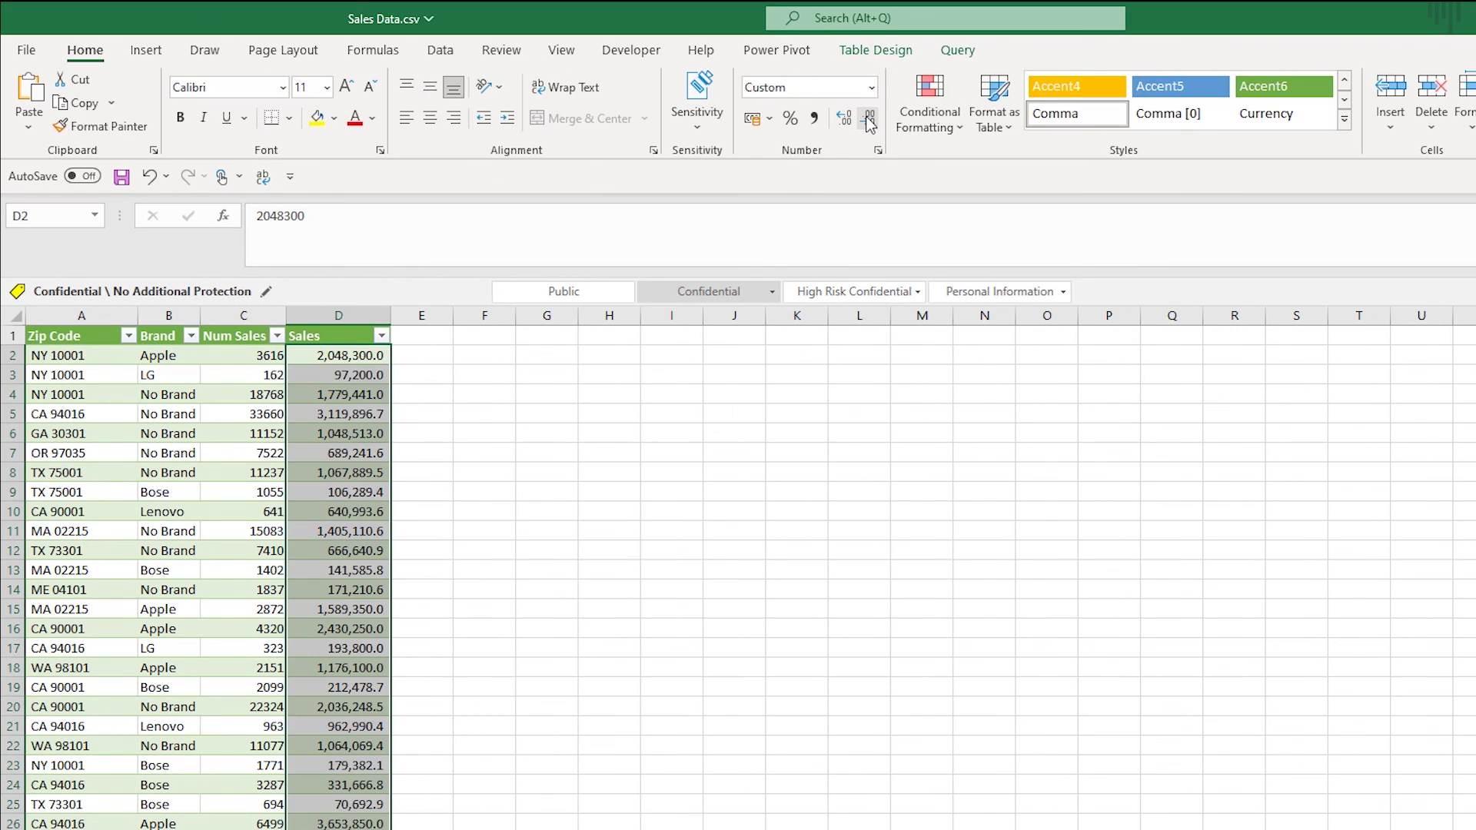
pyautogui.click(868, 118)
pyautogui.click(671, 452)
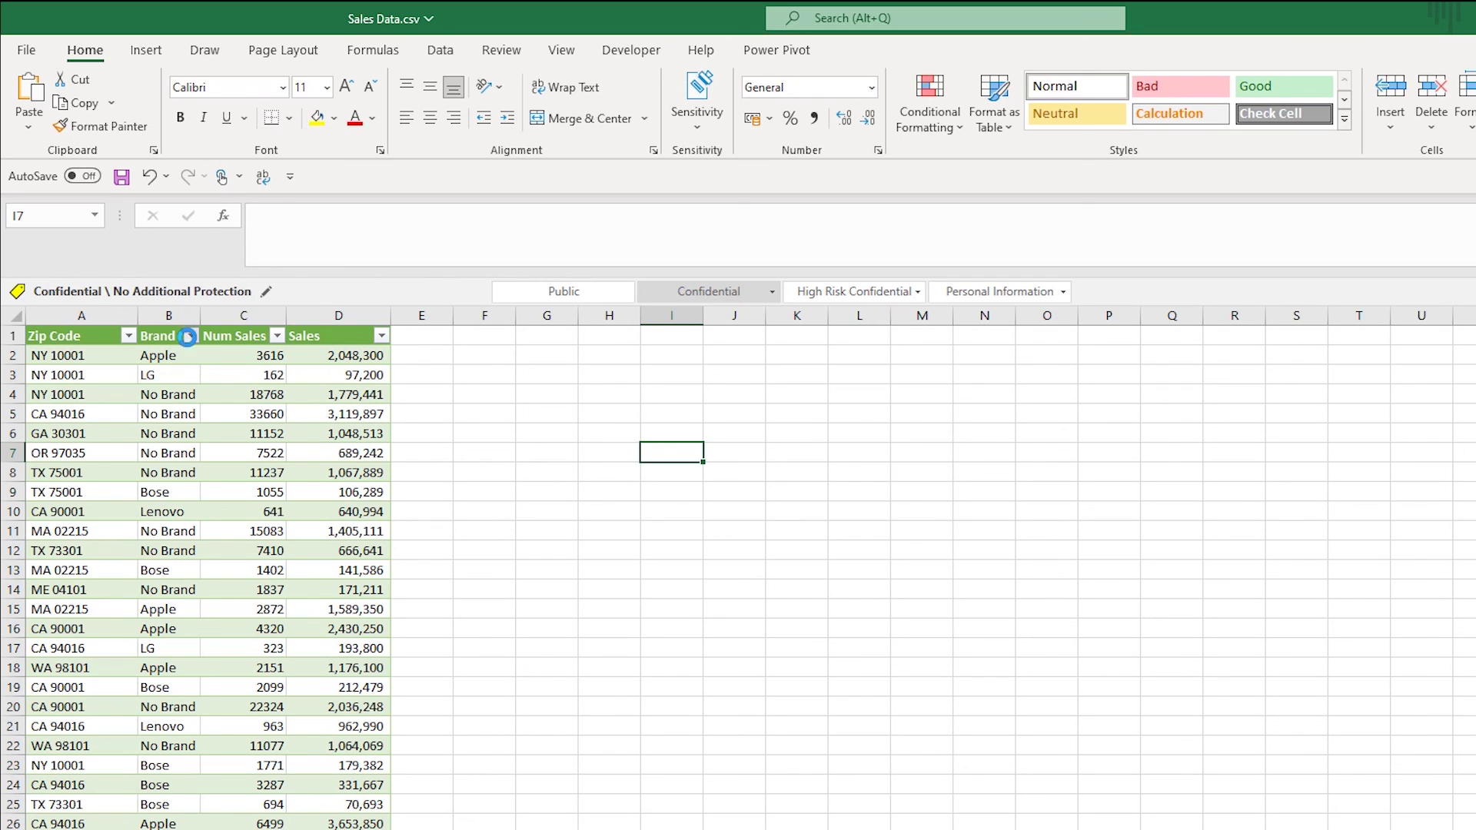
# - Filter the Brand column to show only Apple rows
pyautogui.click(190, 336)
pyautogui.click(63, 568)
pyautogui.click(62, 584)
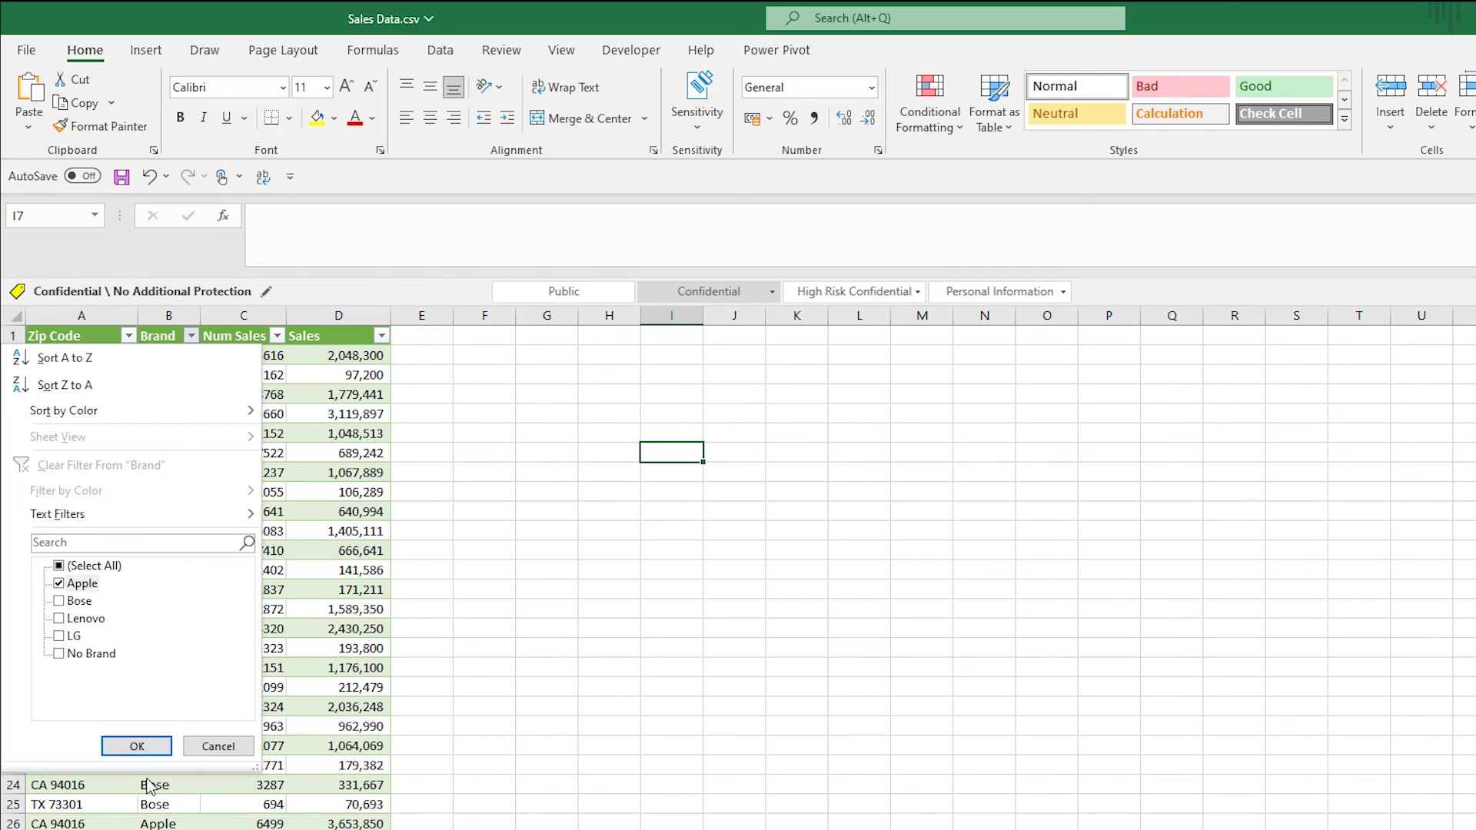
pyautogui.click(137, 745)
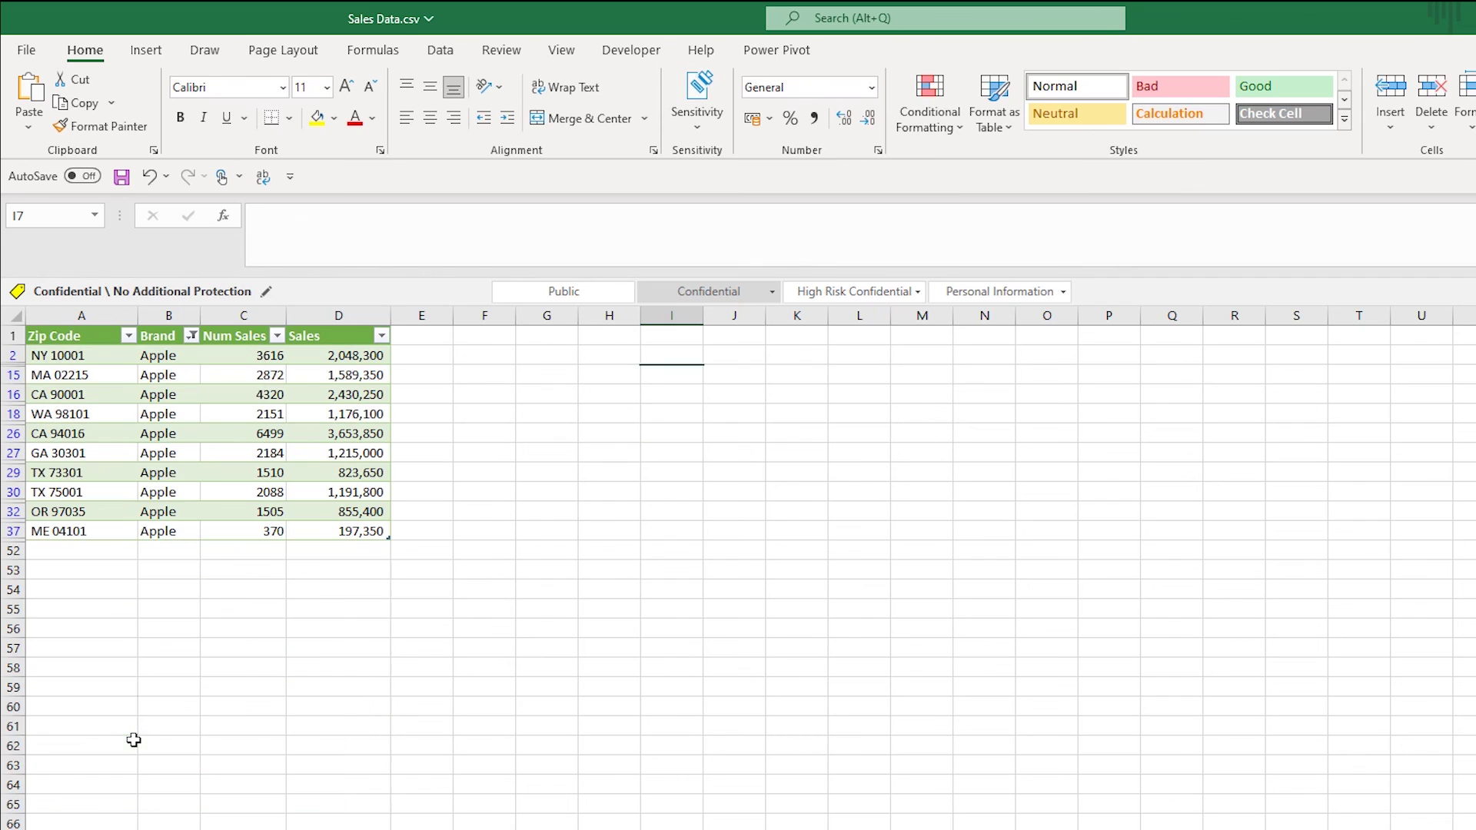
pyautogui.moveTo(270, 356); pyautogui.dragTo(346, 530)
pyautogui.click(388, 674)
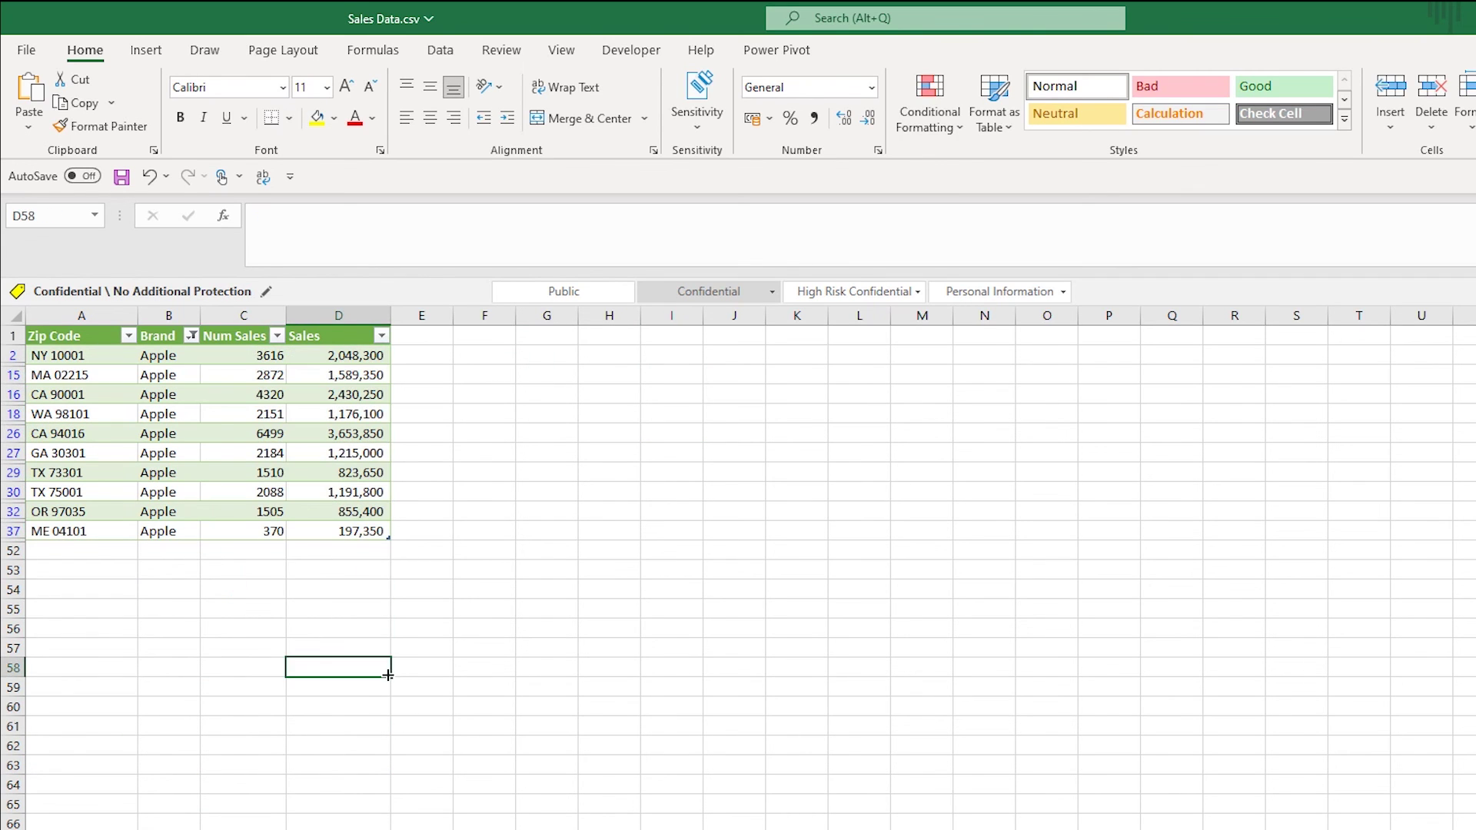